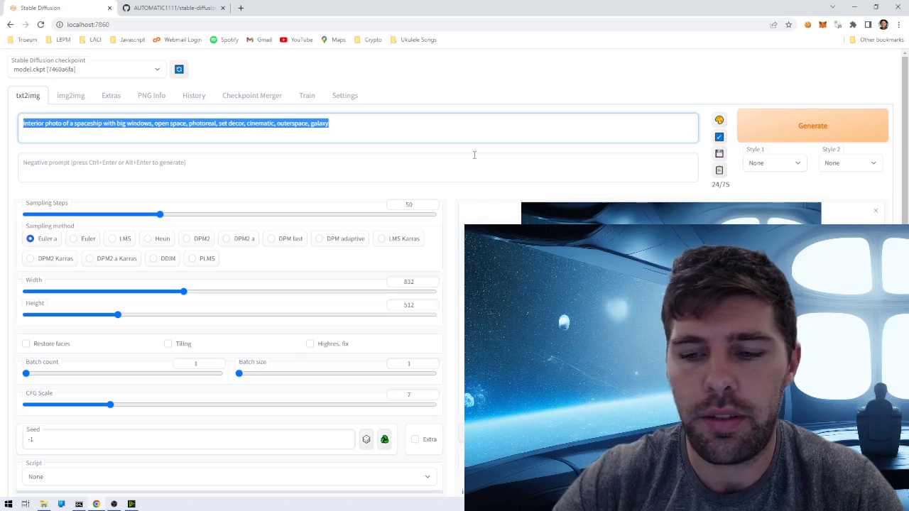
Replace the old spaceship interior prompt with '360'
{"action": "key", "text": "BackSpace"}
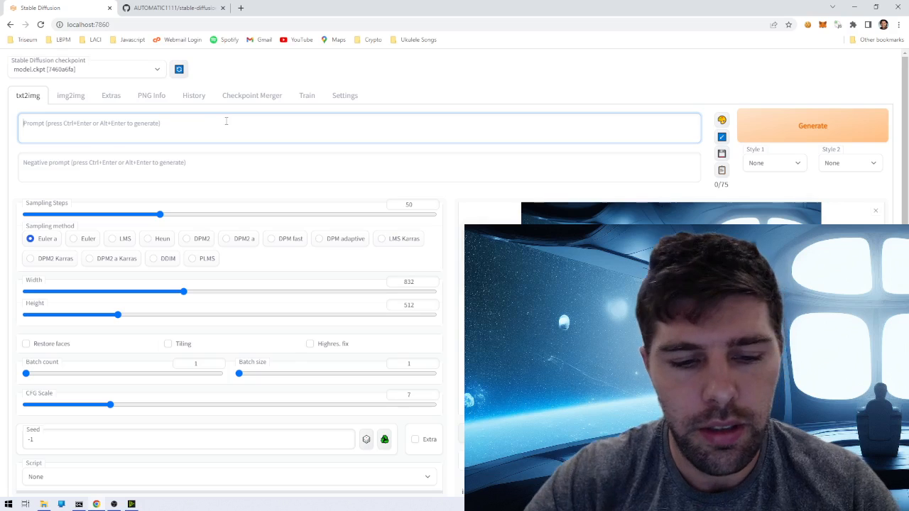
{"action": "type", "text": "360"}
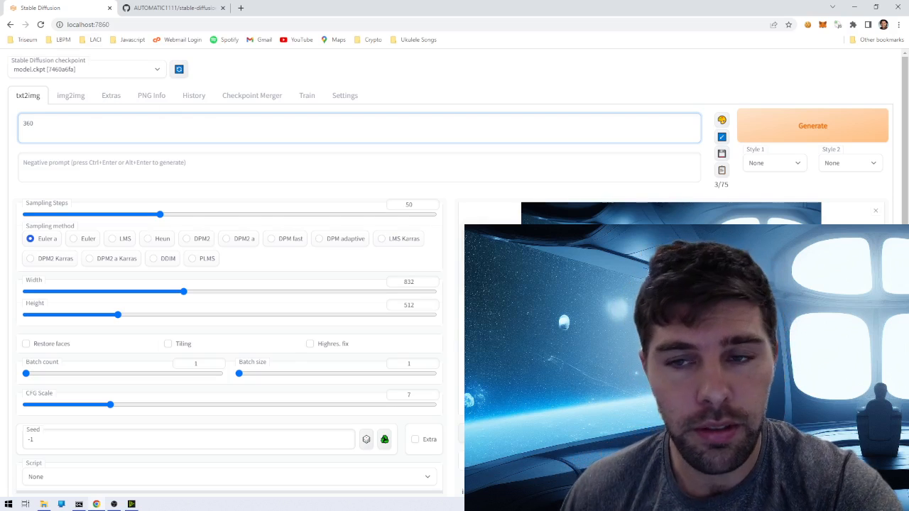
{"action": "left_click", "coordinate": [171, 10]}
{"action": "scroll", "coordinate": [108, 138], "scroll_direction": "up", "scroll_amount": 4}
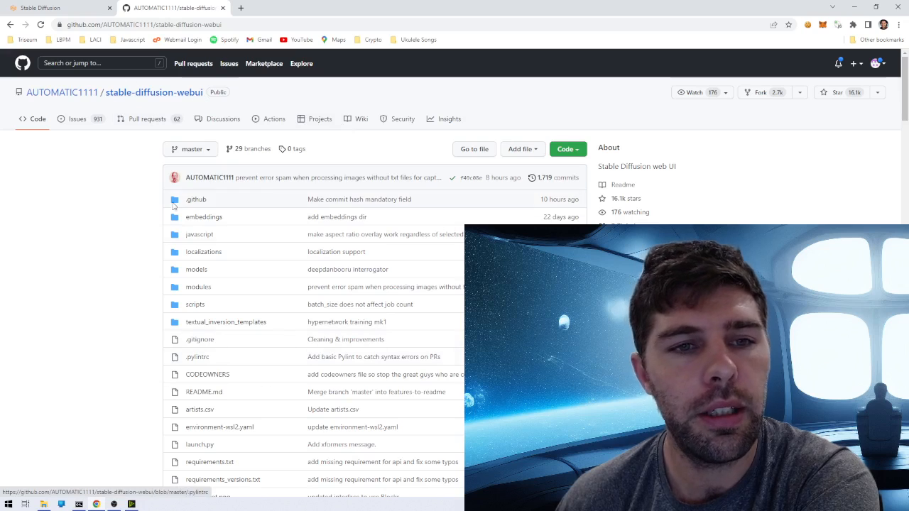
{"action": "scroll", "coordinate": [295, 308], "scroll_direction": "down", "scroll_amount": 2}
{"action": "scroll", "coordinate": [295, 367], "scroll_direction": "down", "scroll_amount": 2}
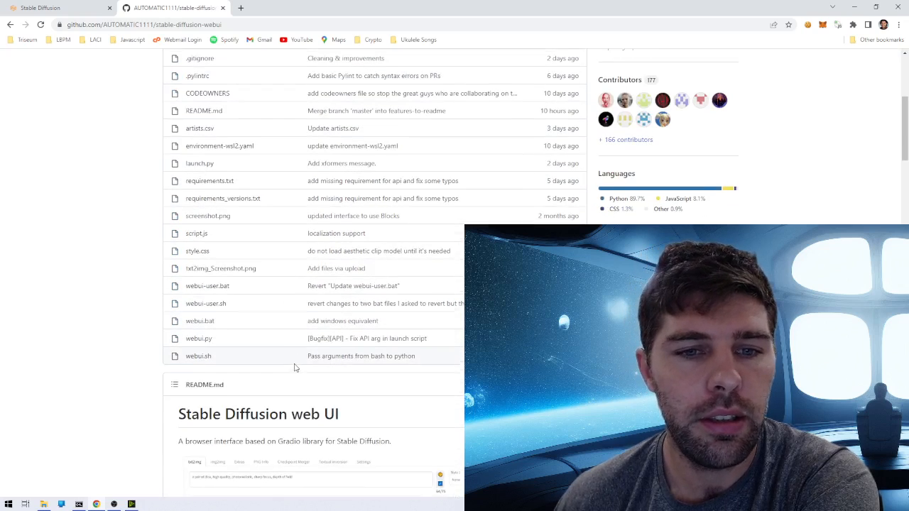
{"action": "scroll", "coordinate": [296, 367], "scroll_direction": "up", "scroll_amount": 3}
{"action": "scroll", "coordinate": [44, 242], "scroll_direction": "up", "scroll_amount": 1}
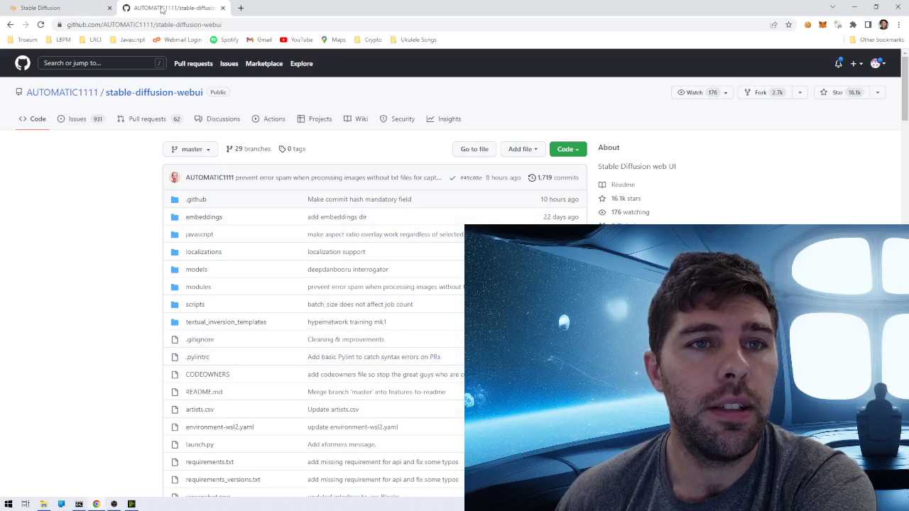
{"action": "left_click", "coordinate": [63, 7]}
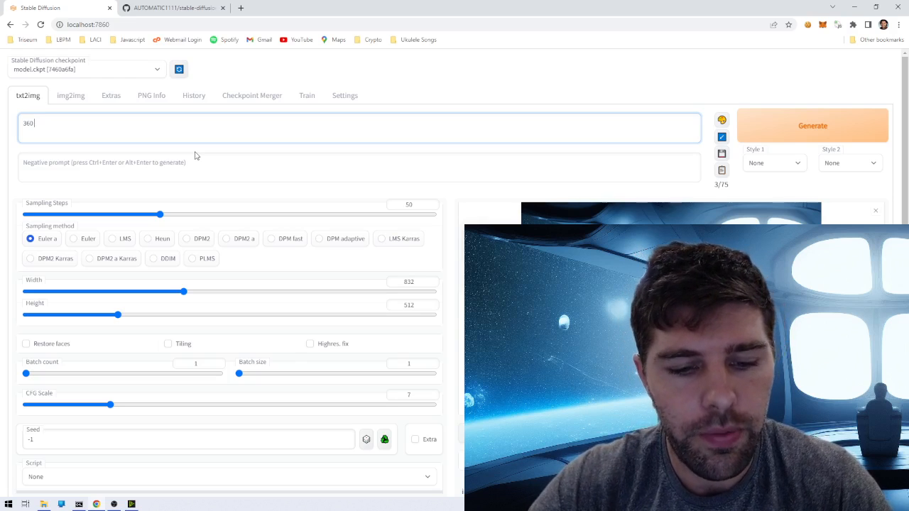
Extend the prompt to '360 equirectangular projection vr image of a solarpunk city'
{"action": "type", "text": "eq"}
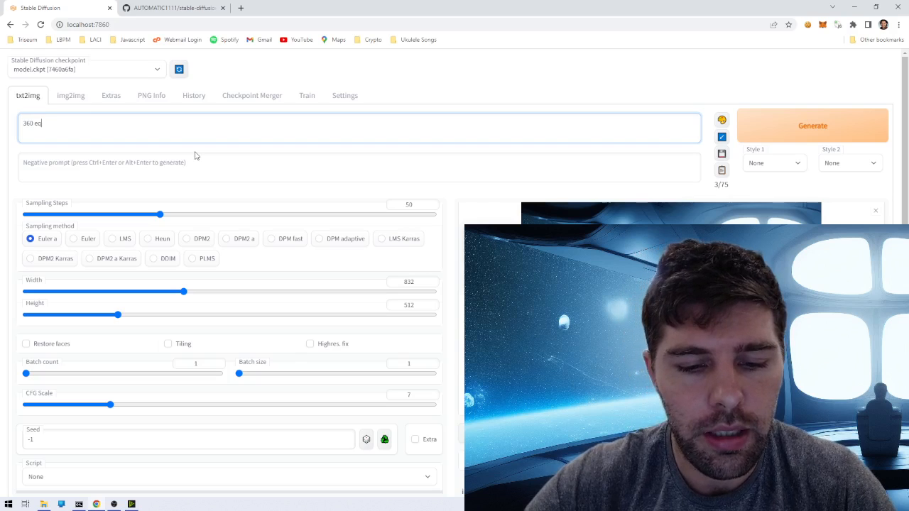
{"action": "type", "text": "uirec"}
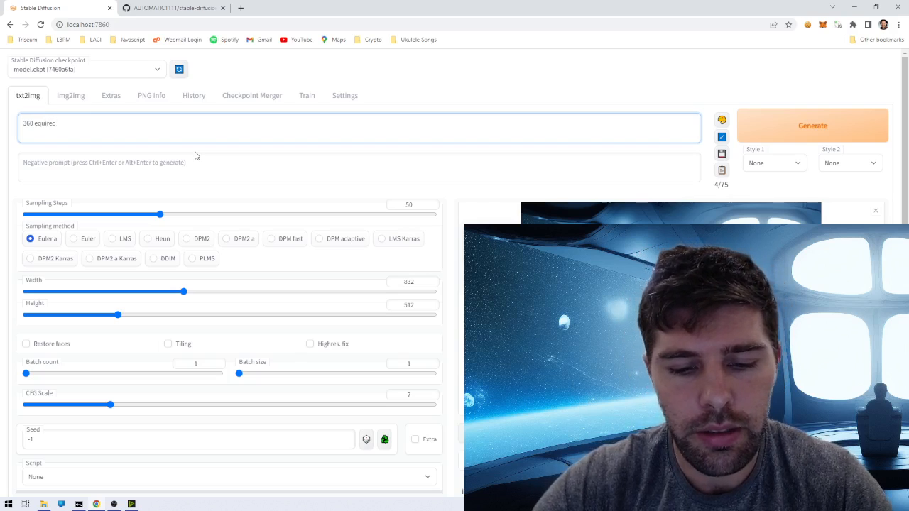
{"action": "type", "text": "tan"}
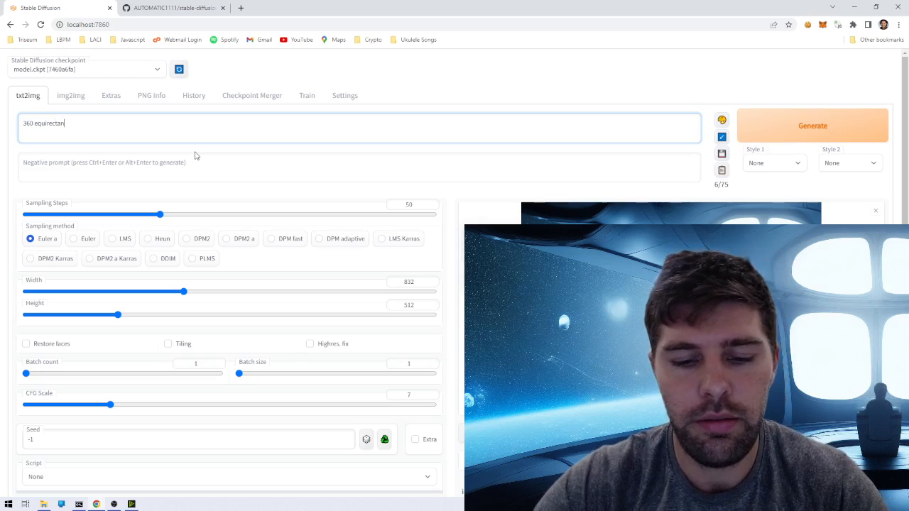
{"action": "type", "text": "gular "}
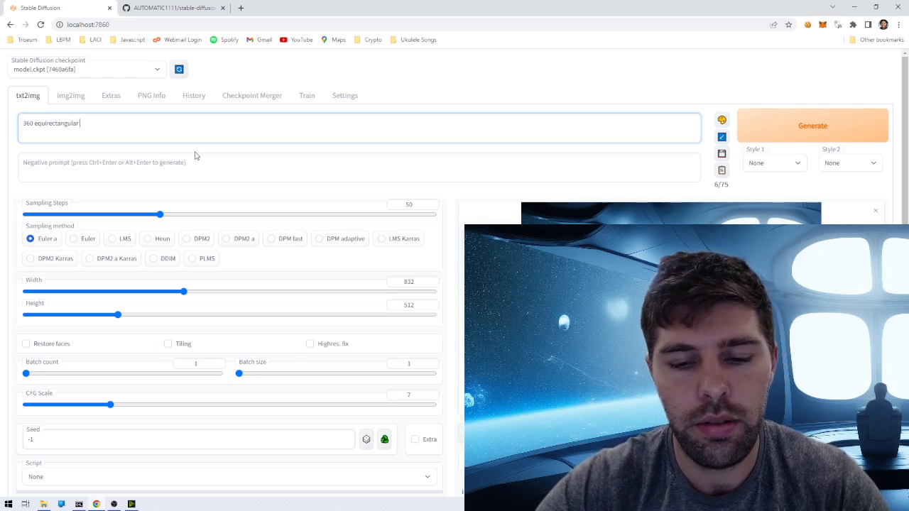
{"action": "type", "text": "projection"}
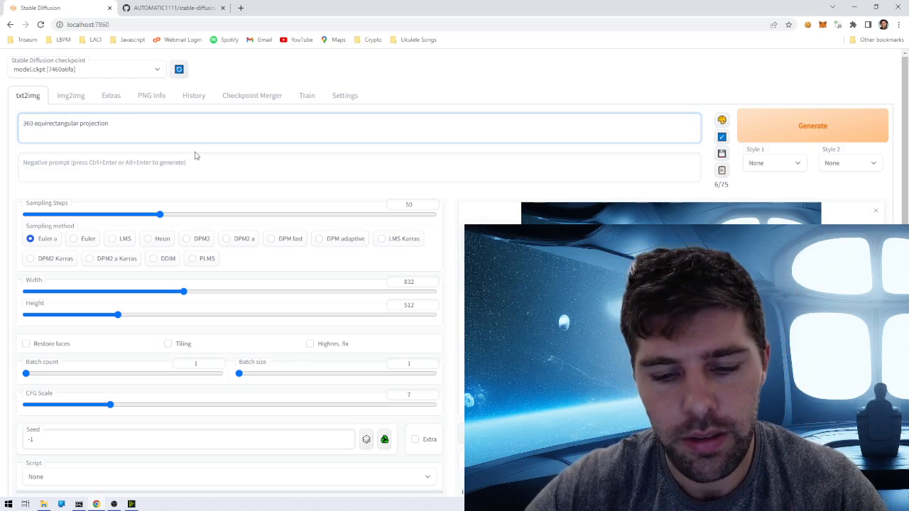
{"action": "type", "text": "vr"}
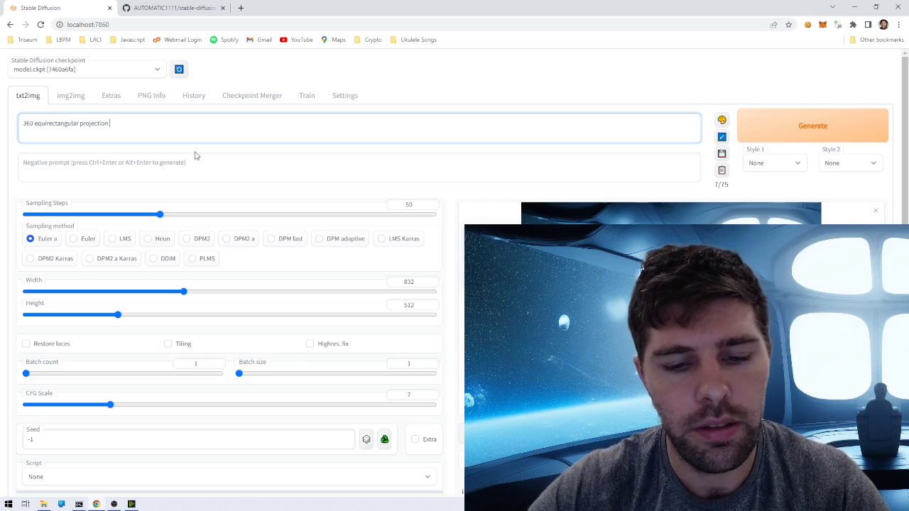
{"action": "type", "text": "vr image"}
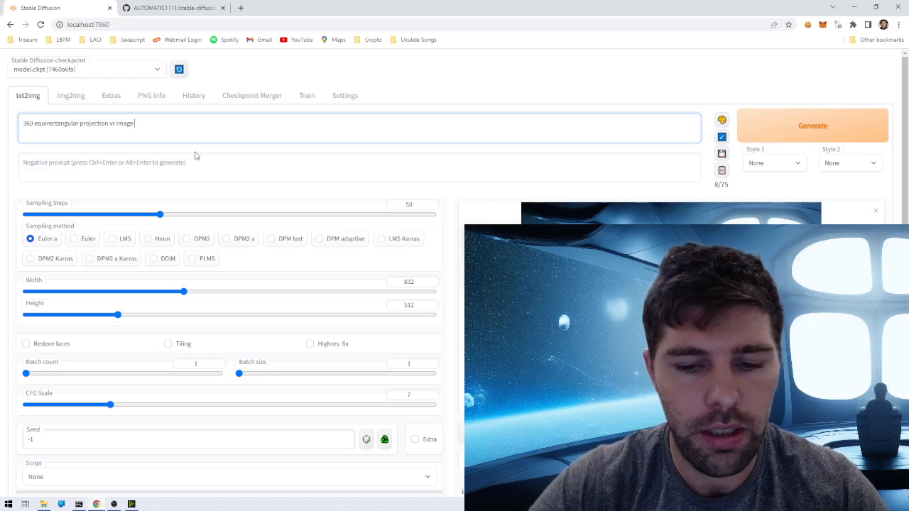
{"action": "type", "text": "of a"}
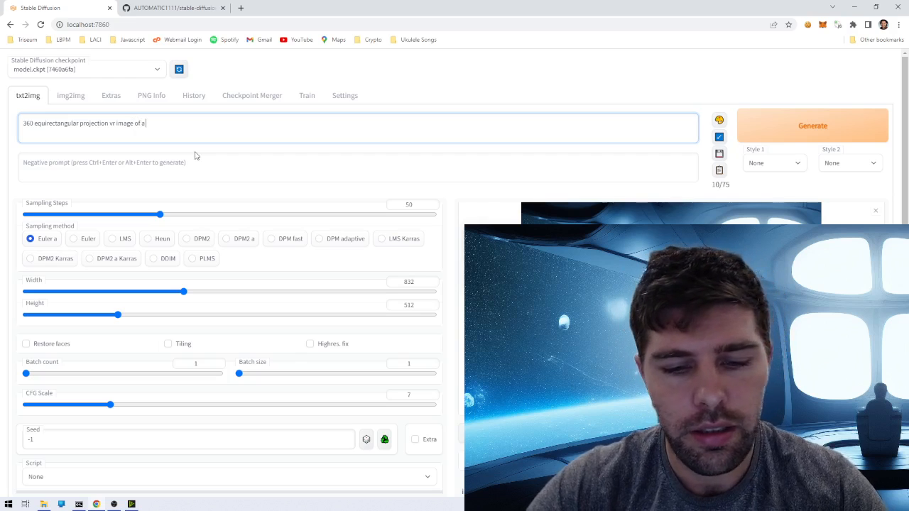
{"action": "type", "text": " so"}
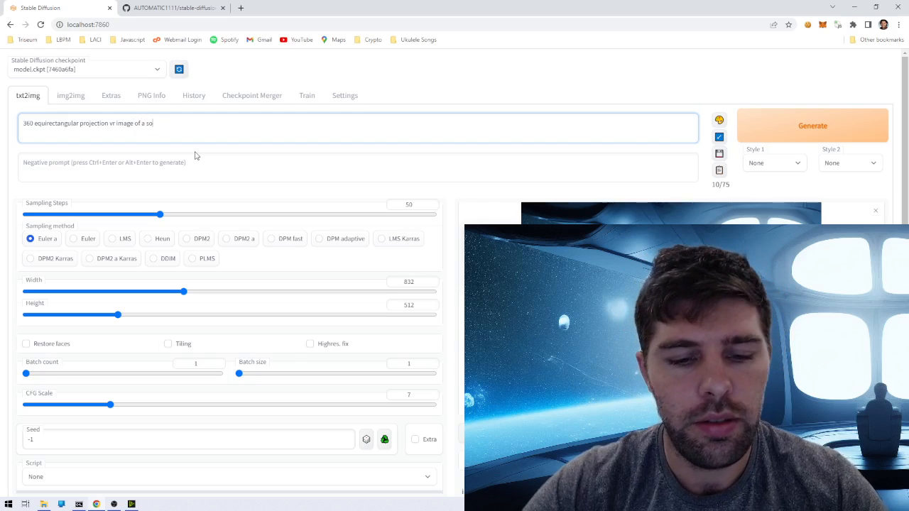
{"action": "type", "text": "larpunk city"}
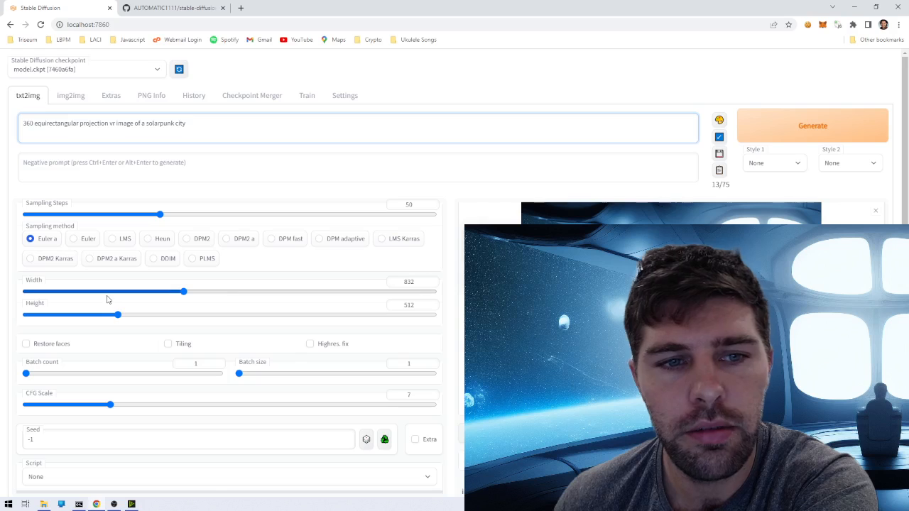
Set width 512 and 20 sampling steps, generate the solarpunk city, and view it full size
{"action": "left_click_drag", "start_coordinate": [184, 292], "coordinate": [116, 292]}
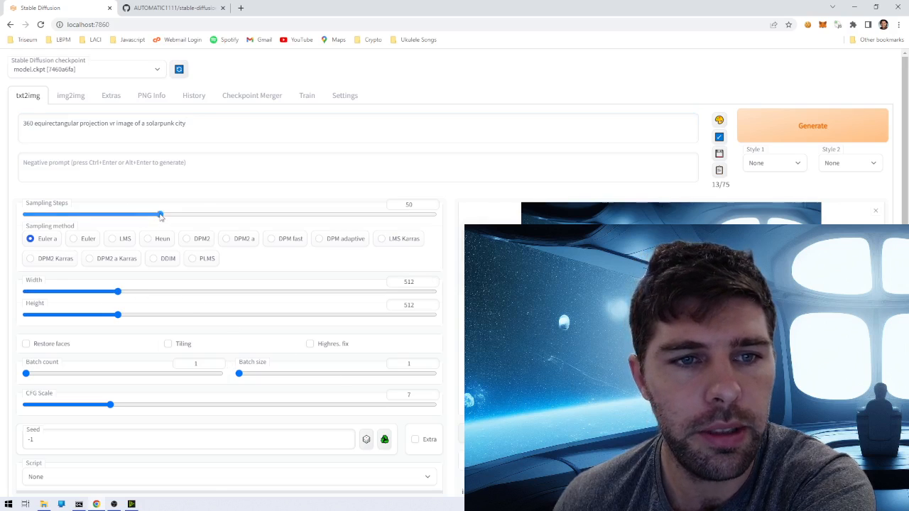
{"action": "left_click_drag", "start_coordinate": [160, 214], "coordinate": [79, 215]}
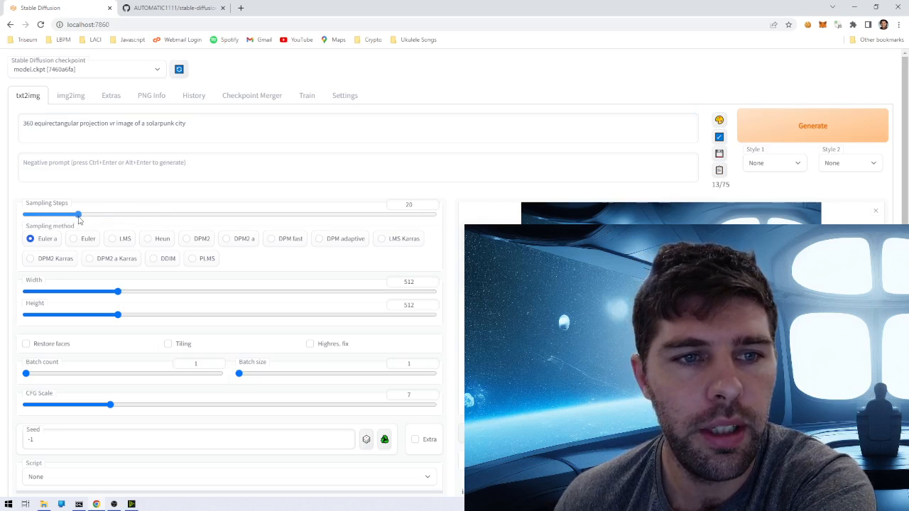
{"action": "left_click", "coordinate": [828, 127]}
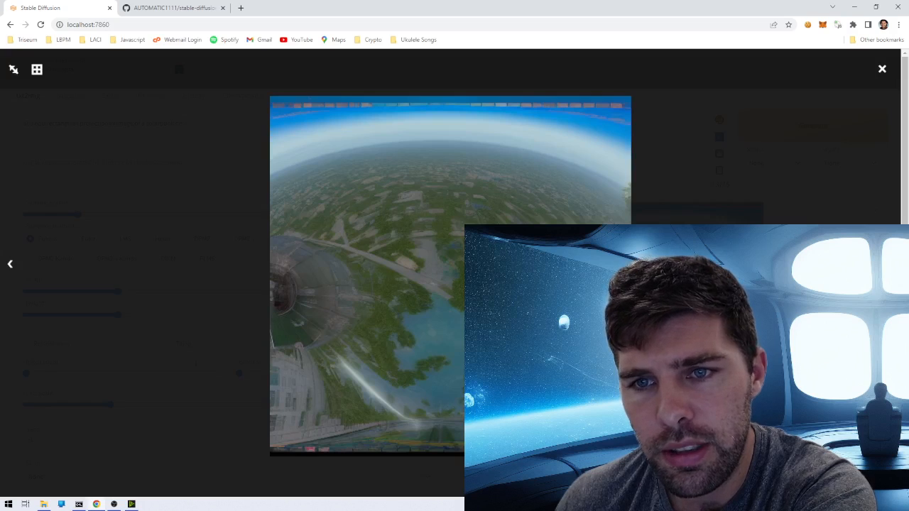
{"action": "left_click", "coordinate": [609, 213]}
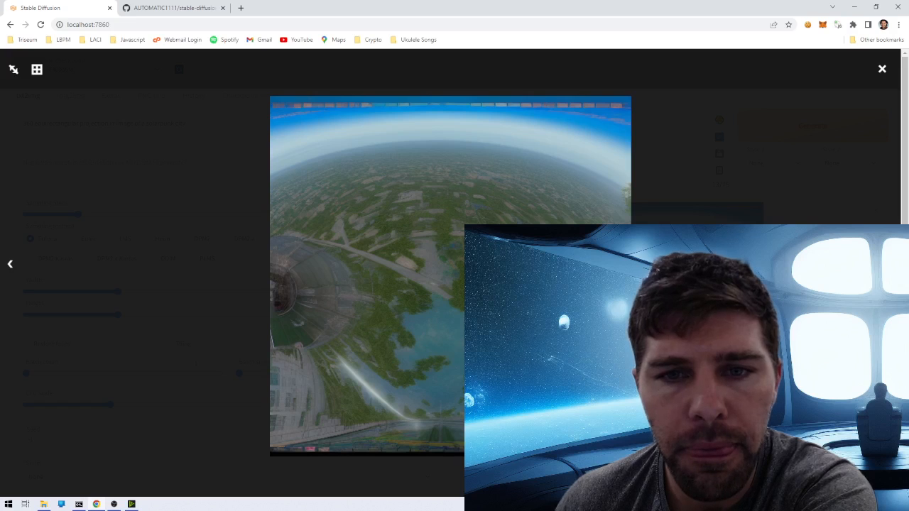
{"action": "left_click", "coordinate": [882, 69]}
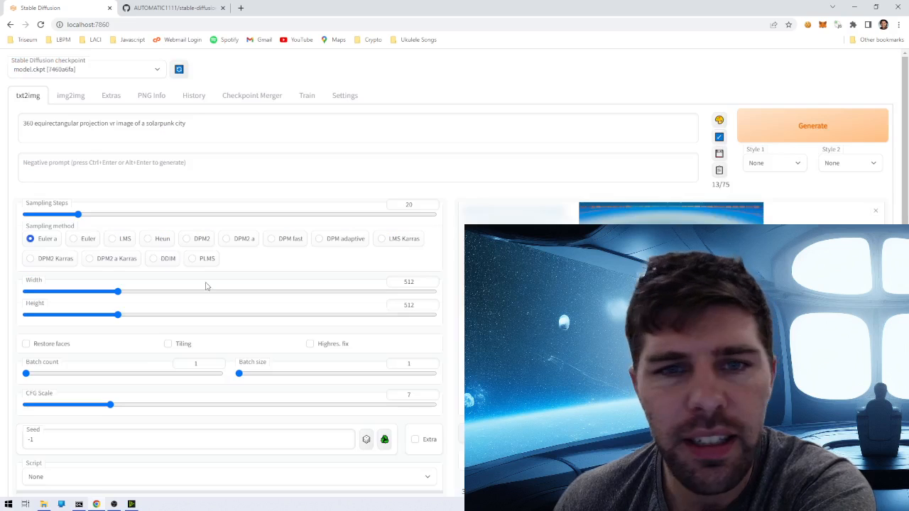
Change 'solar' to 'steampunk city skyline', generate a test image, then set width to 1024
{"action": "left_click", "coordinate": [193, 127]}
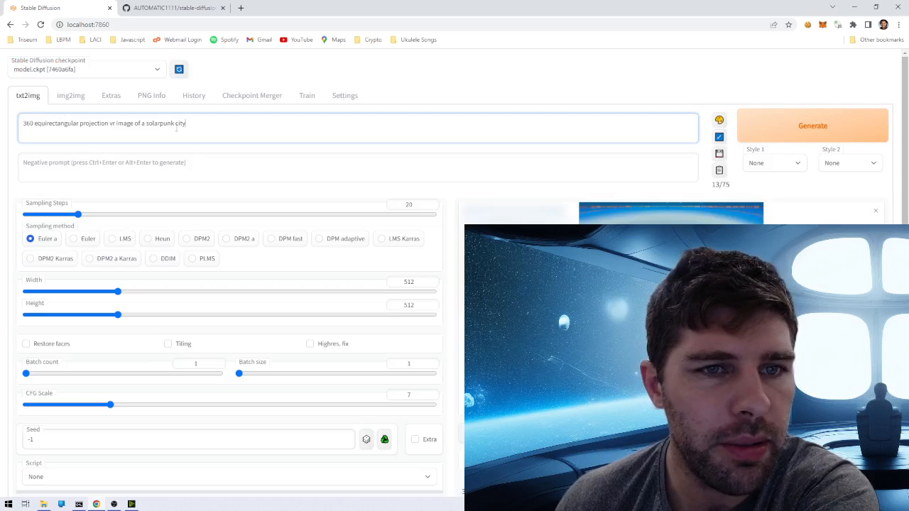
{"action": "left_click_drag", "start_coordinate": [160, 125], "coordinate": [148, 126]}
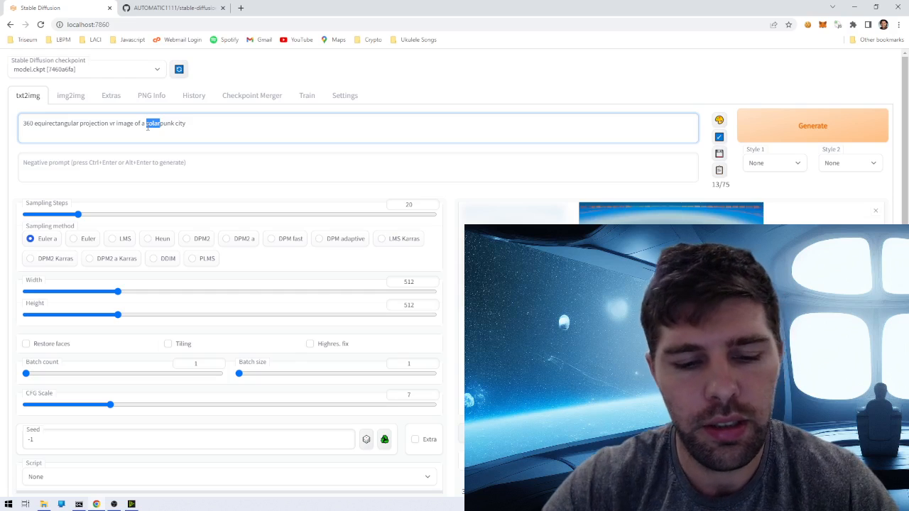
{"action": "type", "text": "steampunk"}
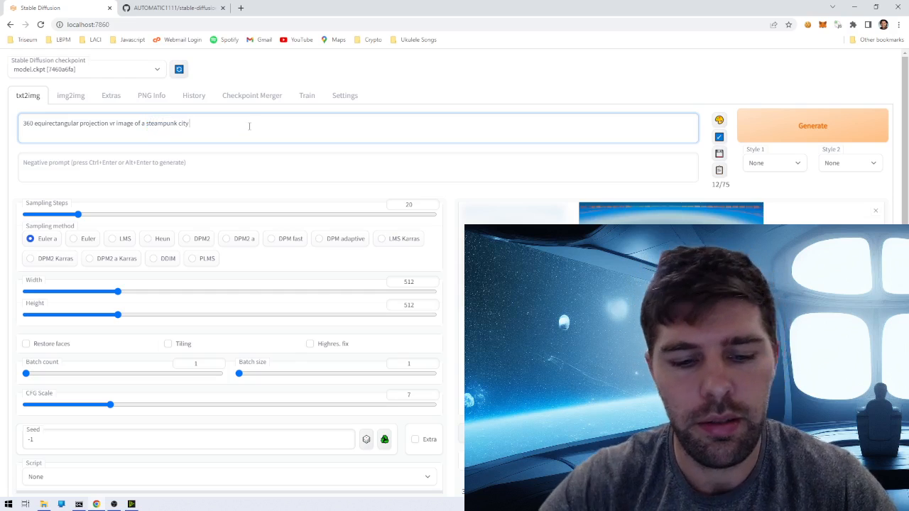
{"action": "type", "text": " city skyline"}
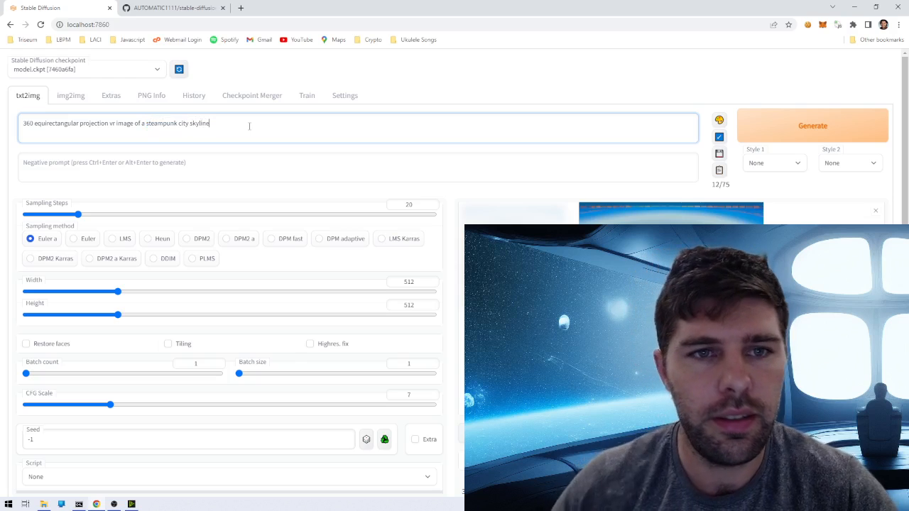
{"action": "left_click", "coordinate": [763, 129]}
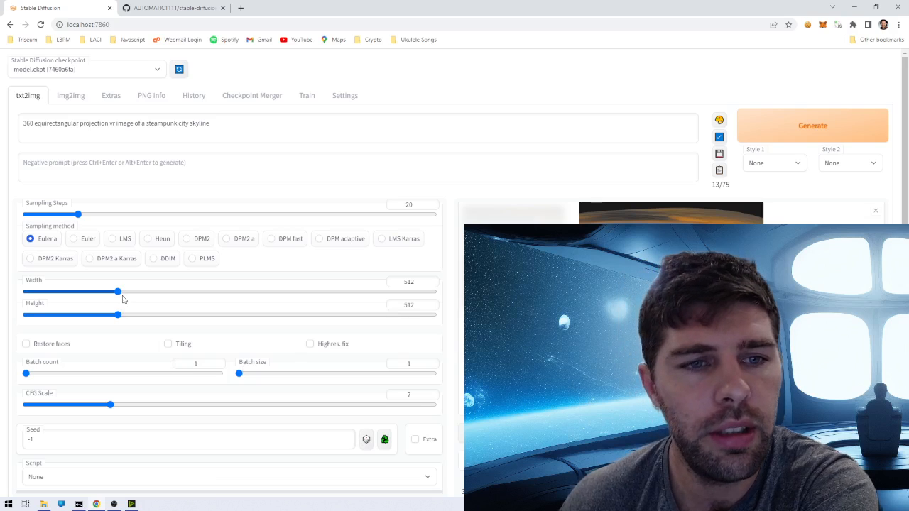
{"action": "left_click_drag", "start_coordinate": [121, 295], "coordinate": [228, 308]}
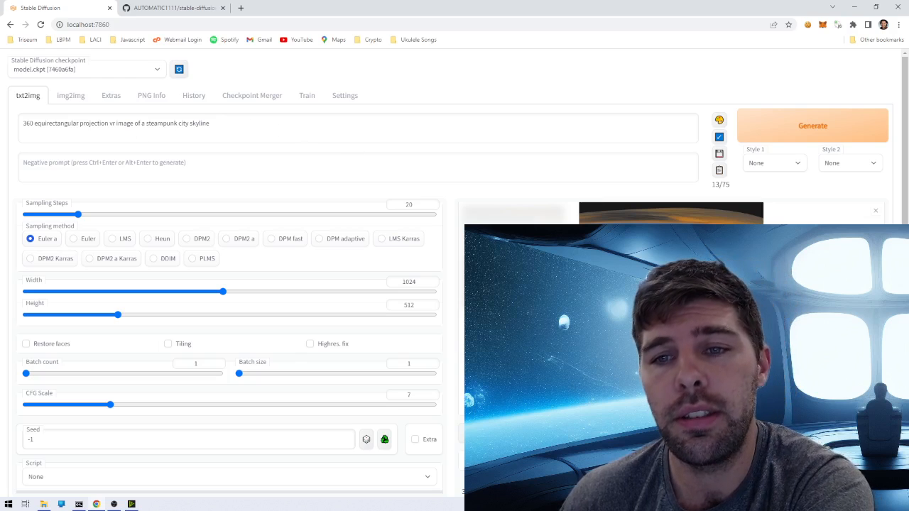
Start the 1024×512 steampunk panorama render and check its progress in the console
{"action": "left_click", "coordinate": [812, 129]}
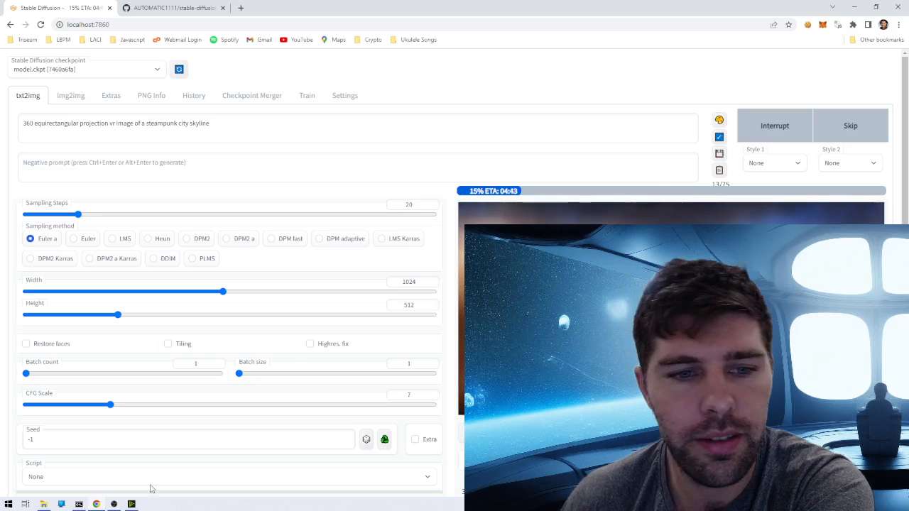
{"action": "left_click", "coordinate": [78, 504]}
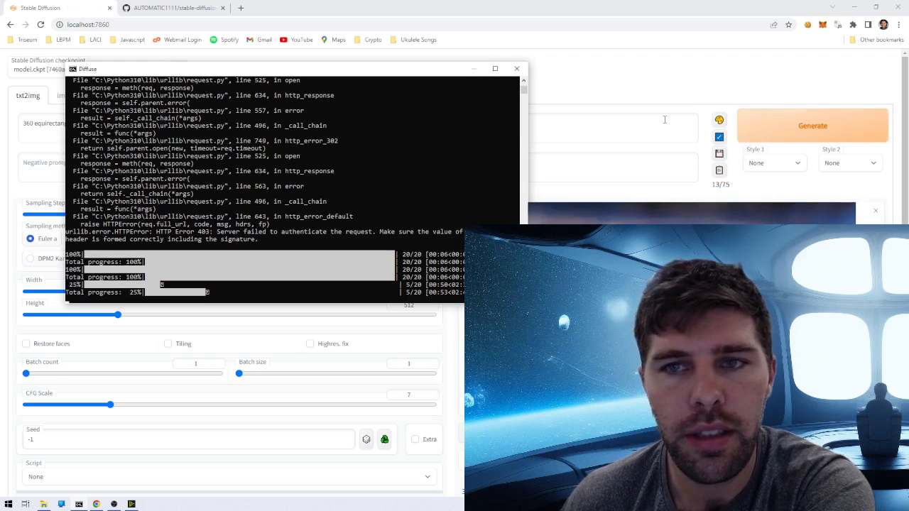
Hide the console and regenerate the 1024×512 steampunk skyline panorama
{"action": "left_click", "coordinate": [473, 69]}
{"action": "left_click", "coordinate": [813, 139]}
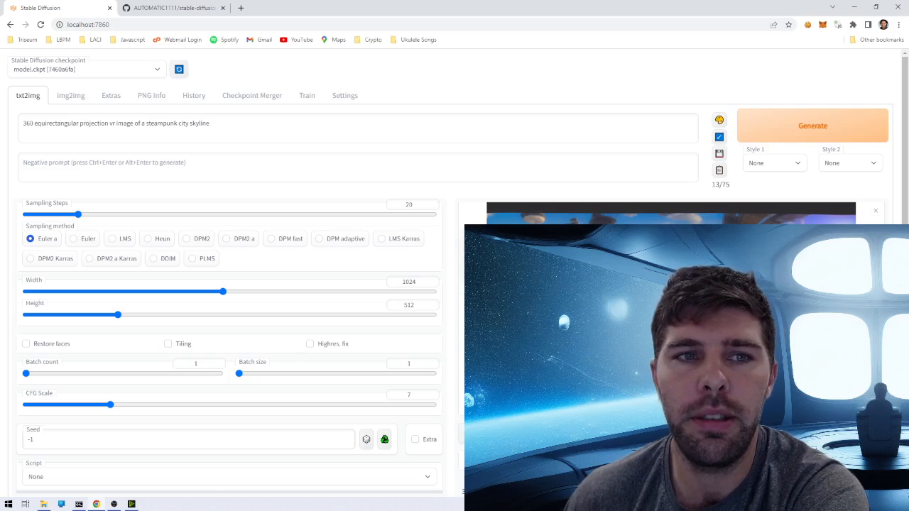
Generate another steampunk skyline panorama and inspect it in the full-size viewer
{"action": "left_click", "coordinate": [813, 132]}
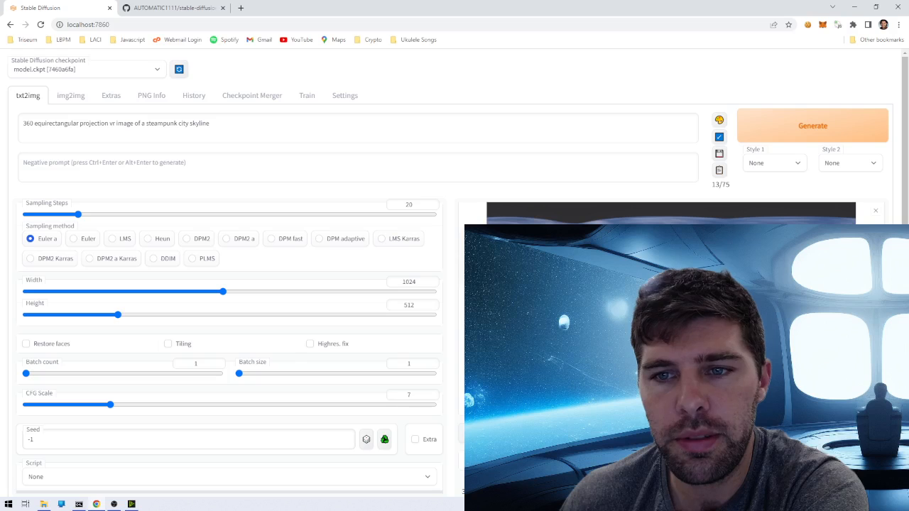
{"action": "left_click", "coordinate": [490, 284]}
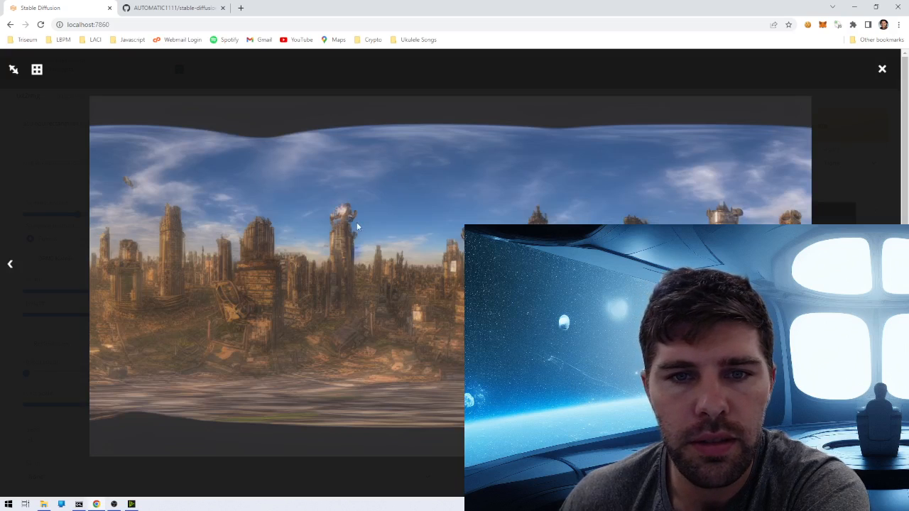
{"action": "left_click", "coordinate": [882, 71]}
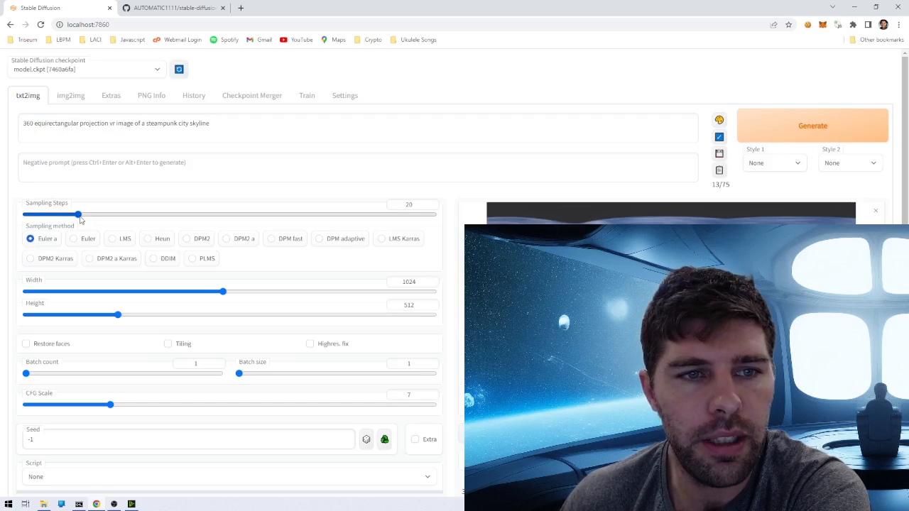
Set sampling steps to 80 and start rendering the steampunk panorama
{"action": "left_click_drag", "start_coordinate": [78, 215], "coordinate": [241, 227]}
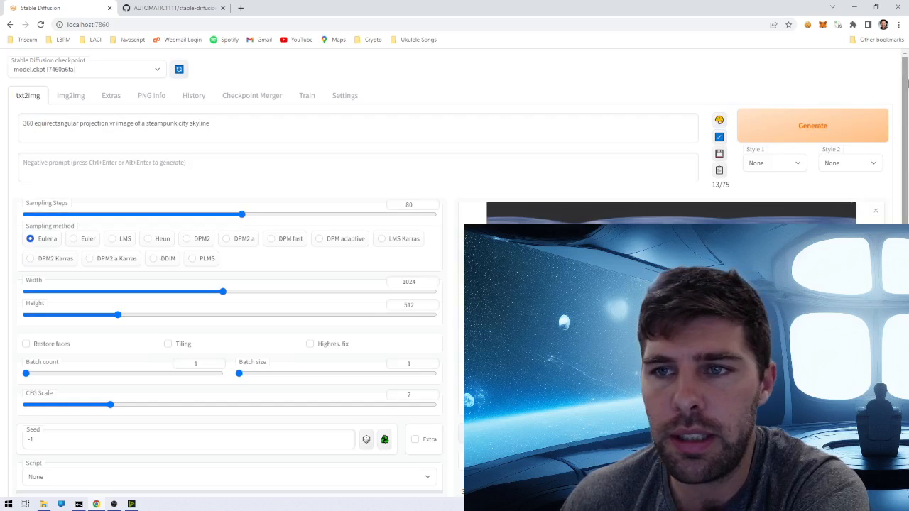
{"action": "left_click", "coordinate": [821, 127]}
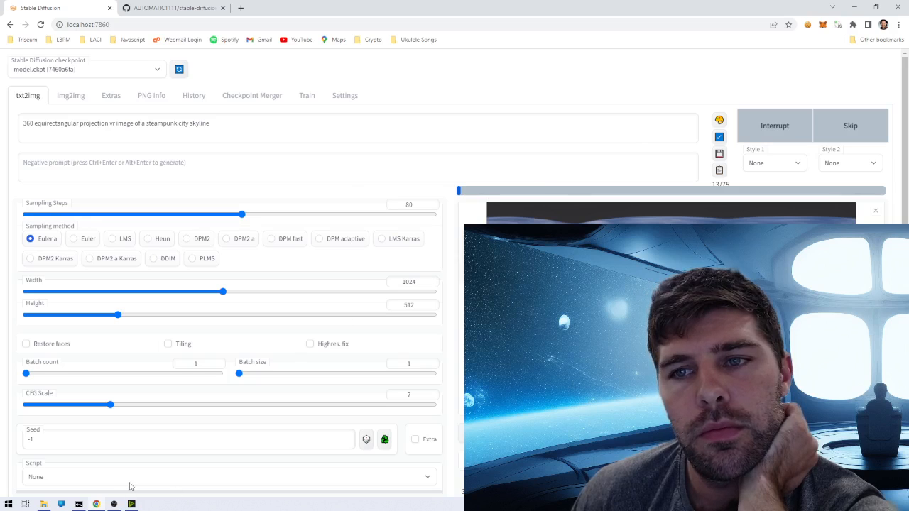
Check the console, then send the steampunk panorama to Extras for 4× ESRGAN_4x upscaling
{"action": "left_click", "coordinate": [79, 504]}
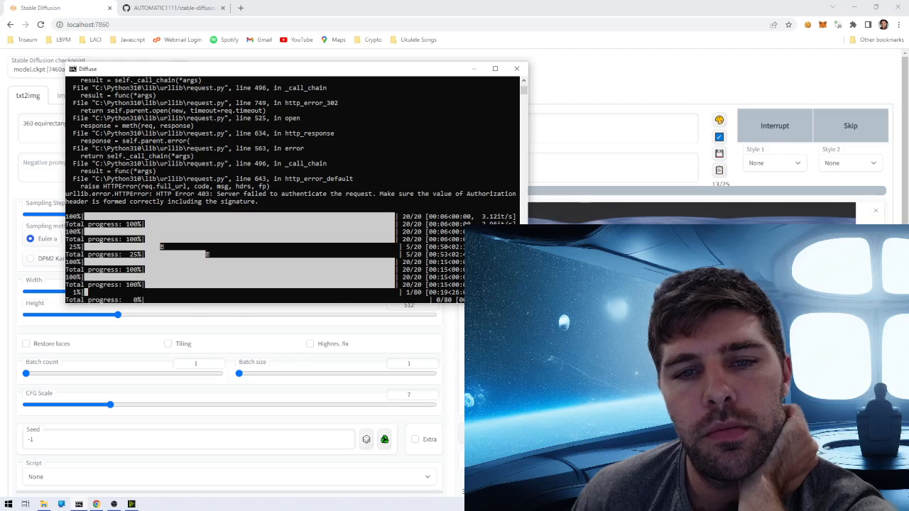
{"action": "left_click", "coordinate": [474, 69]}
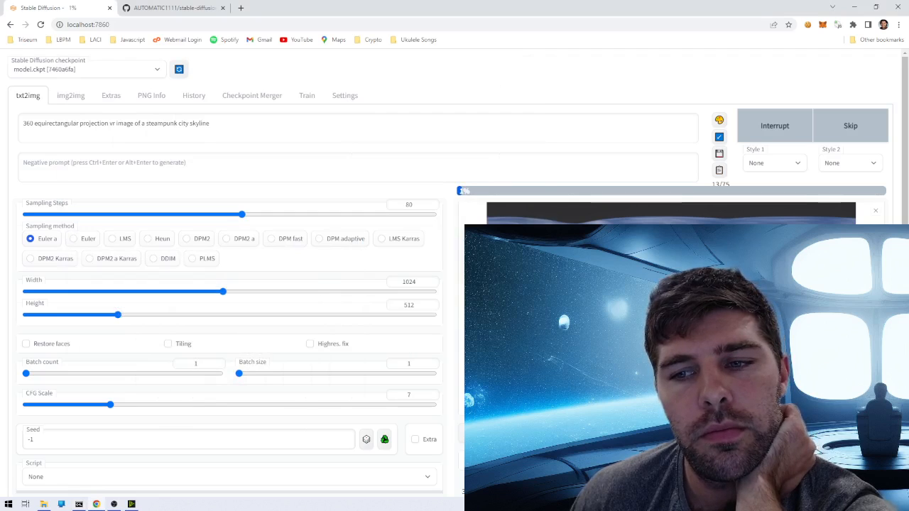
{"action": "left_click", "coordinate": [810, 434]}
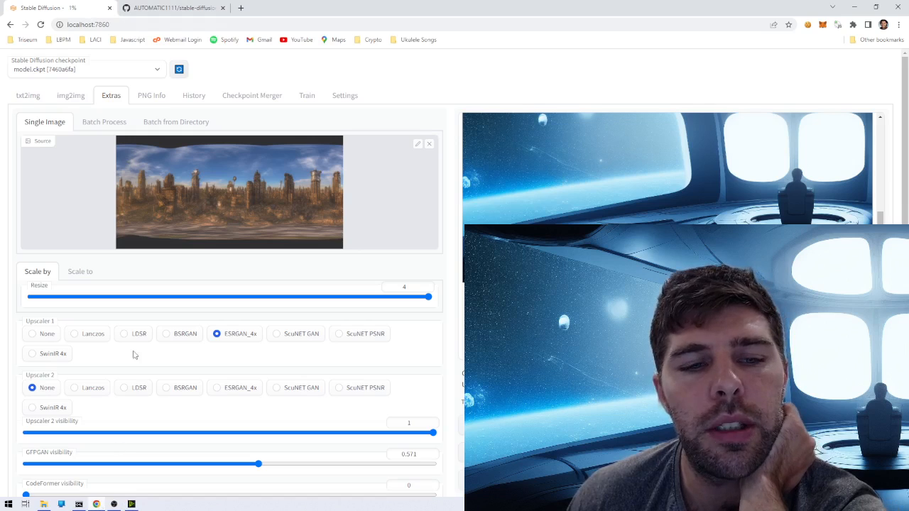
{"action": "left_click", "coordinate": [30, 99]}
Switch to Extras and back to txt2img to check the 80-step render's progress
{"action": "left_click", "coordinate": [114, 97]}
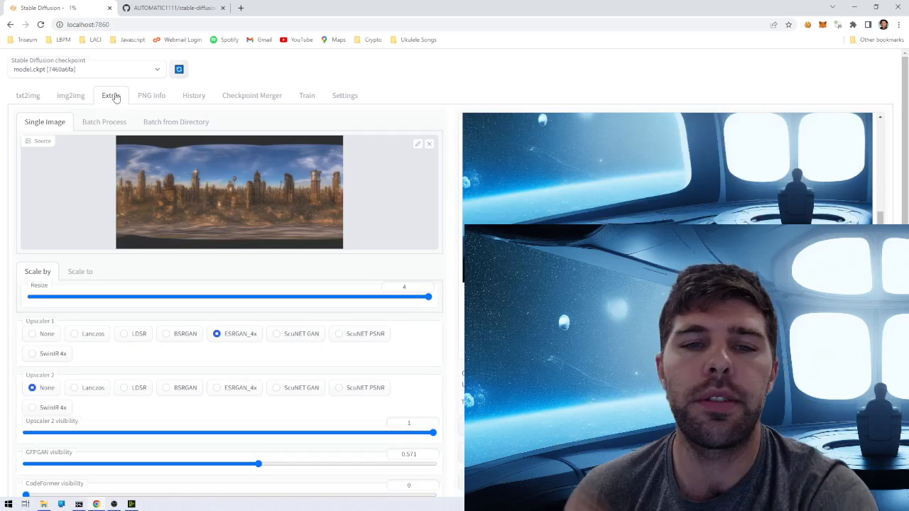
{"action": "left_click", "coordinate": [25, 99]}
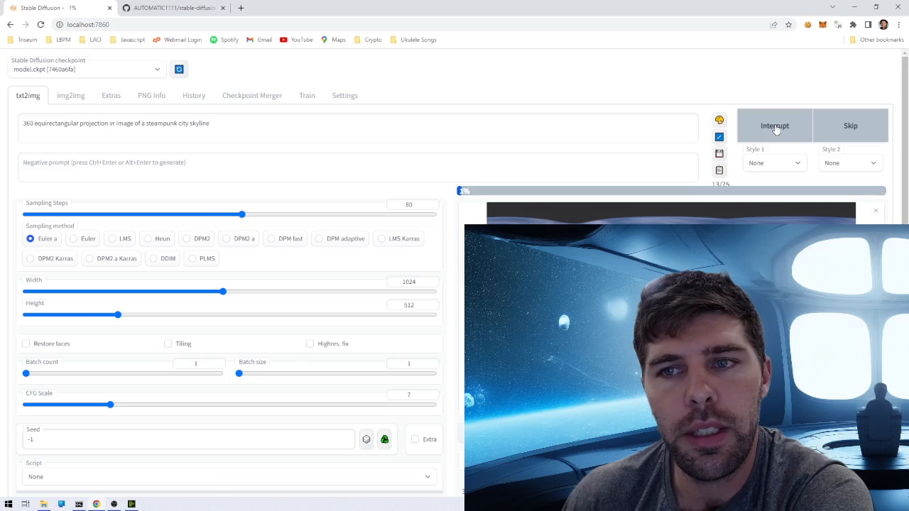
Check the render progress in the Diffuse console, hide it, and go back to the Extras upscaling page
{"action": "left_click", "coordinate": [79, 504]}
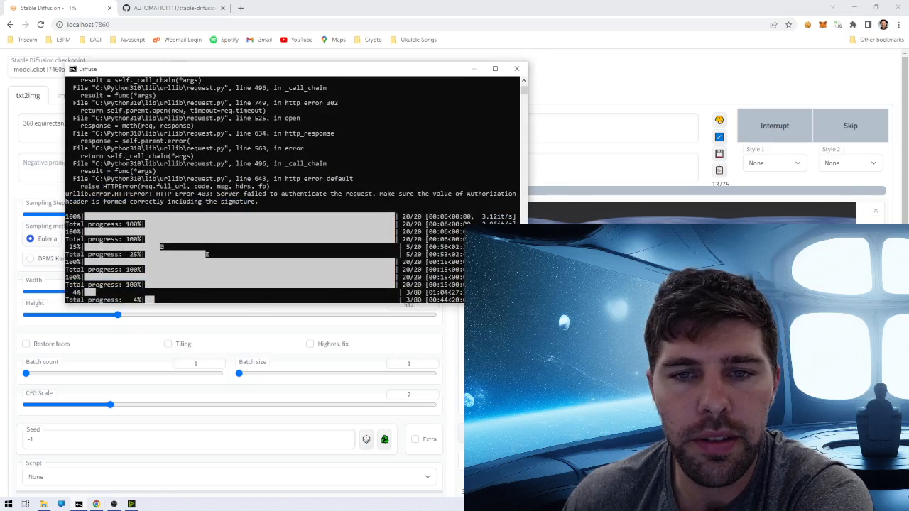
{"action": "left_click", "coordinate": [474, 69]}
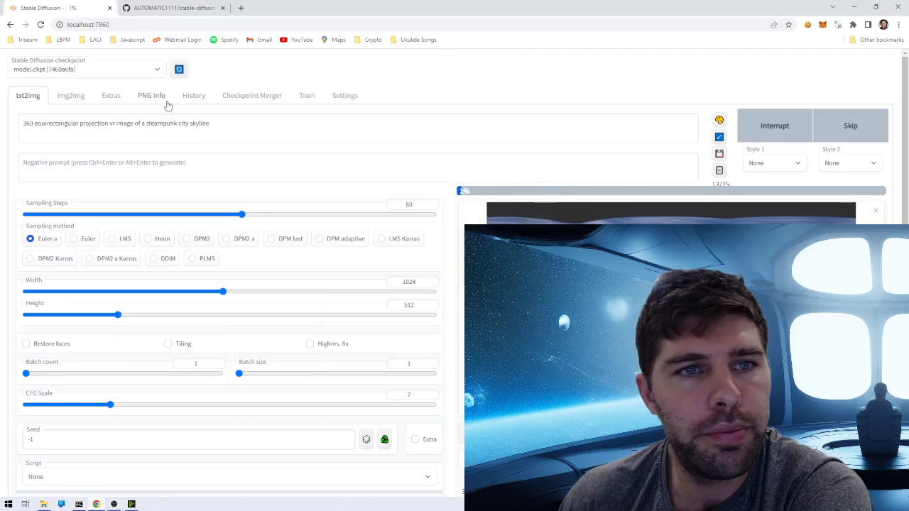
{"action": "left_click", "coordinate": [115, 98]}
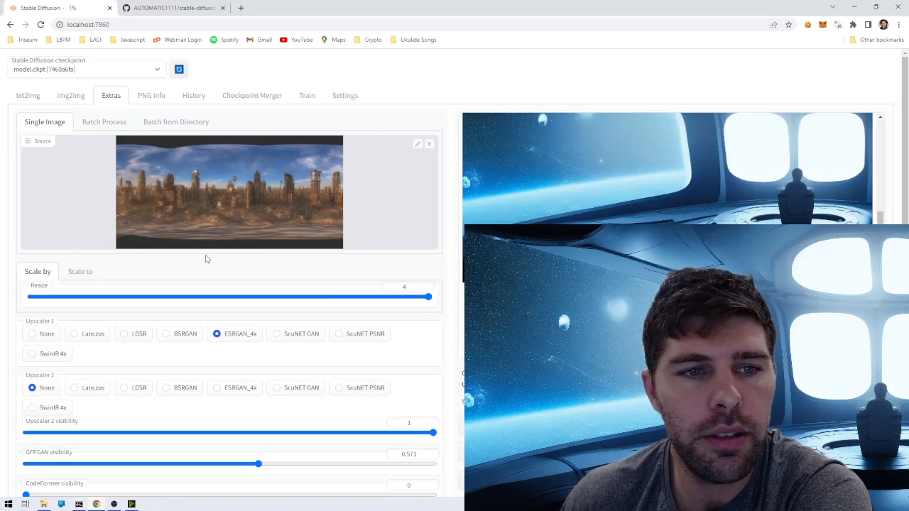
Start the 4× ESRGAN_4x upscale of the steampunk panorama from the Extras page
{"action": "scroll", "coordinate": [431, 377], "scroll_direction": "down", "scroll_amount": 3}
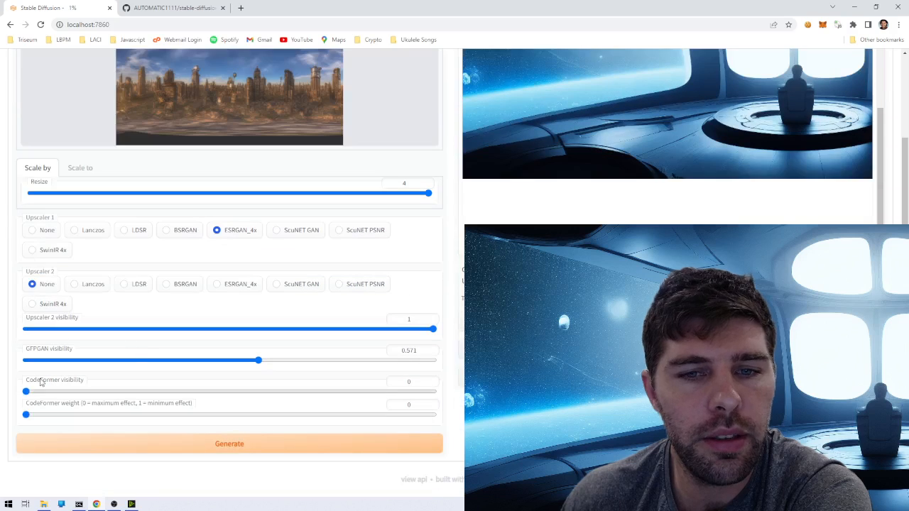
{"action": "left_click", "coordinate": [229, 447]}
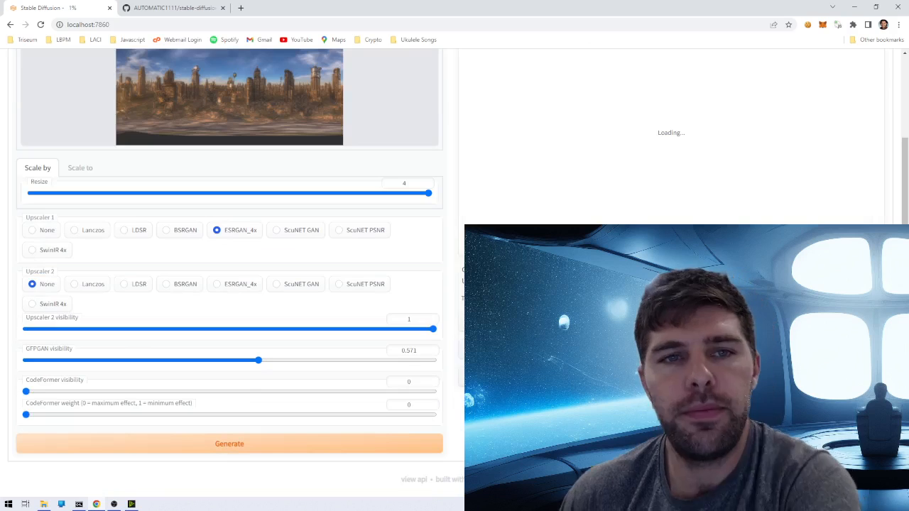
{"action": "scroll", "coordinate": [229, 284], "scroll_direction": "up", "scroll_amount": 3}
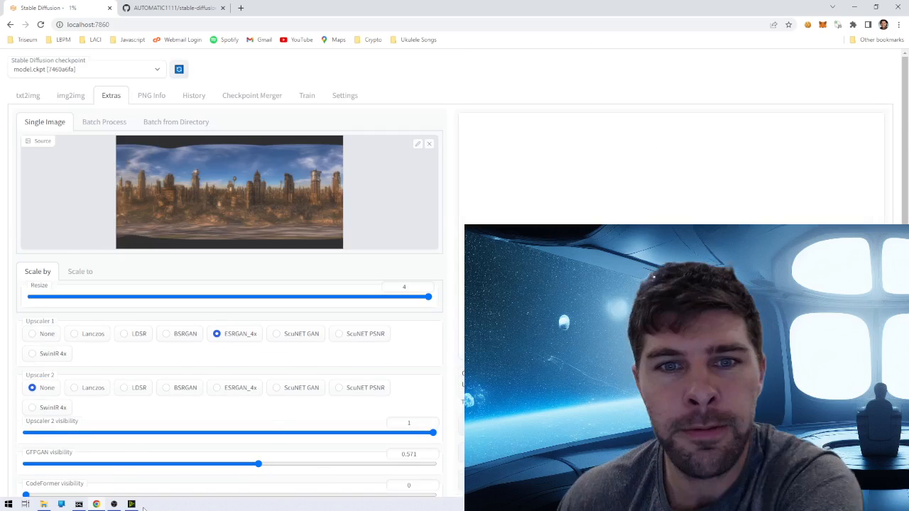
Watch progress in the console, then return to the txt2img render
{"action": "left_click", "coordinate": [79, 505]}
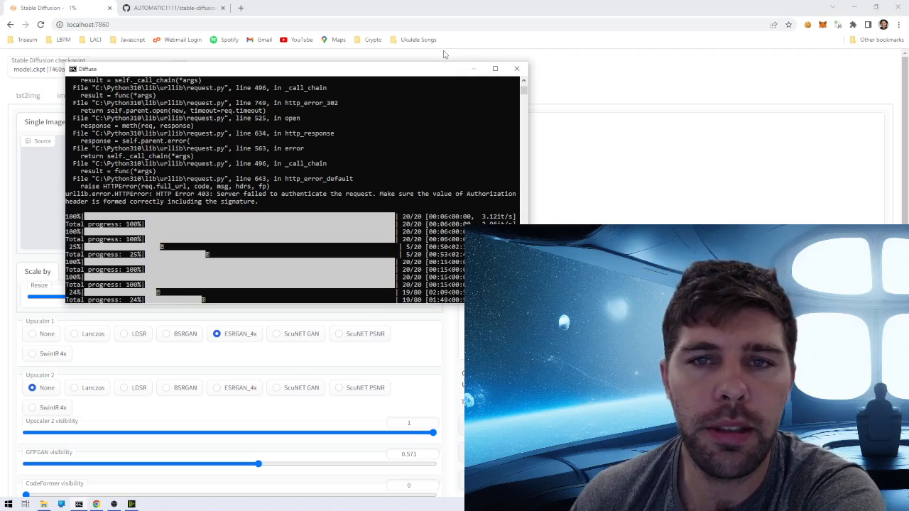
{"action": "left_click", "coordinate": [474, 68]}
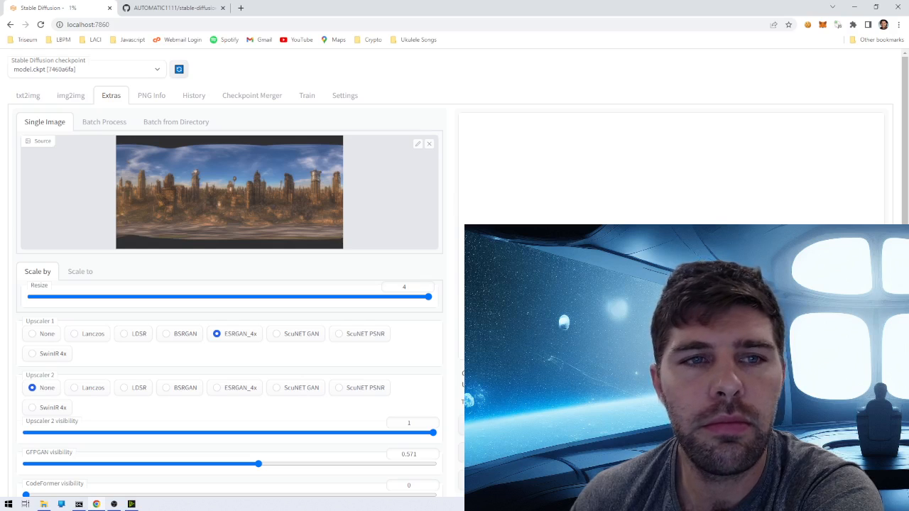
{"action": "left_click", "coordinate": [34, 97]}
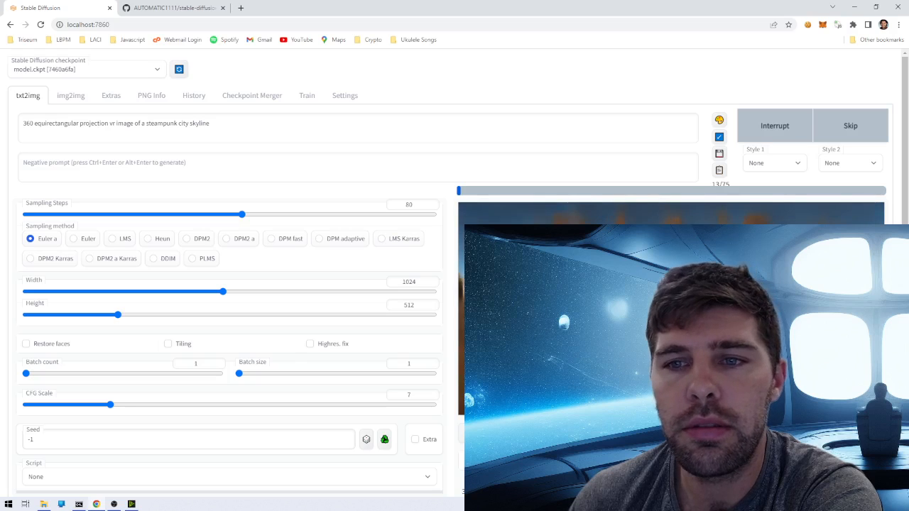
Check the 80-step txt2img render's progress in the console until it completes
{"action": "left_click", "coordinate": [111, 97]}
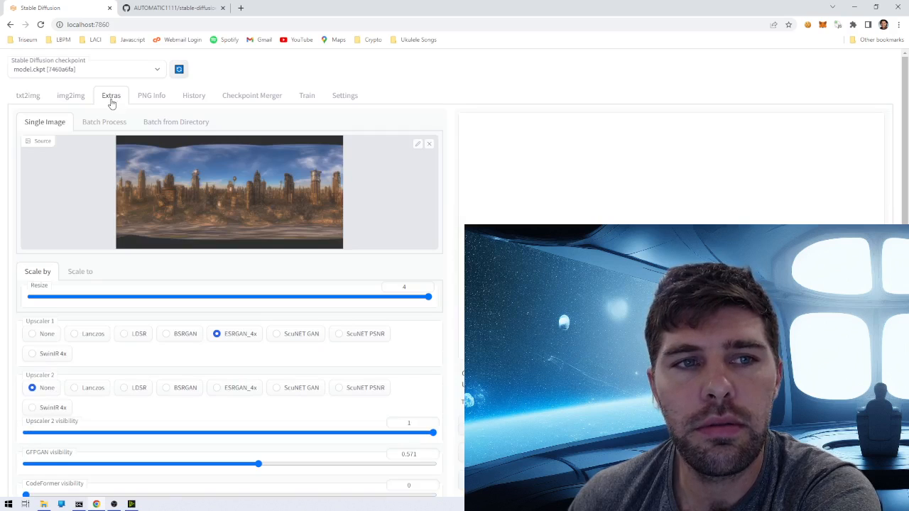
{"action": "left_click", "coordinate": [29, 97]}
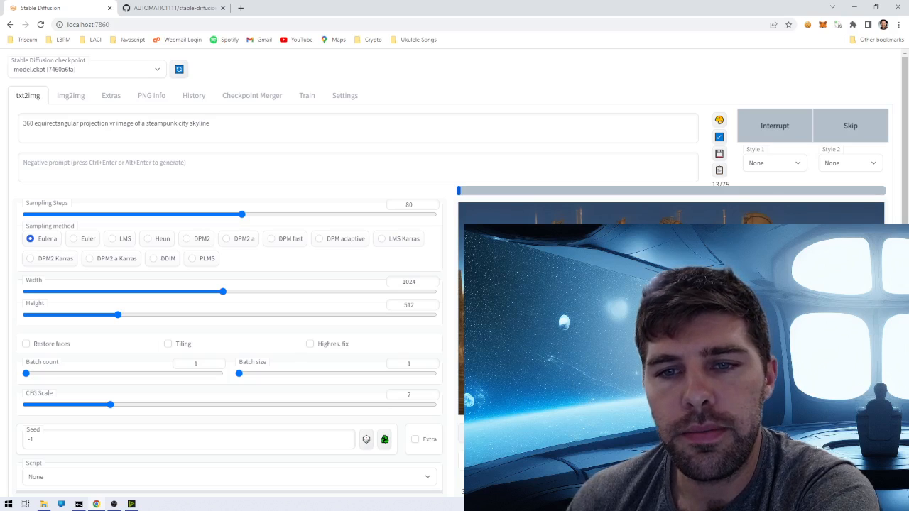
{"action": "left_click", "coordinate": [78, 505]}
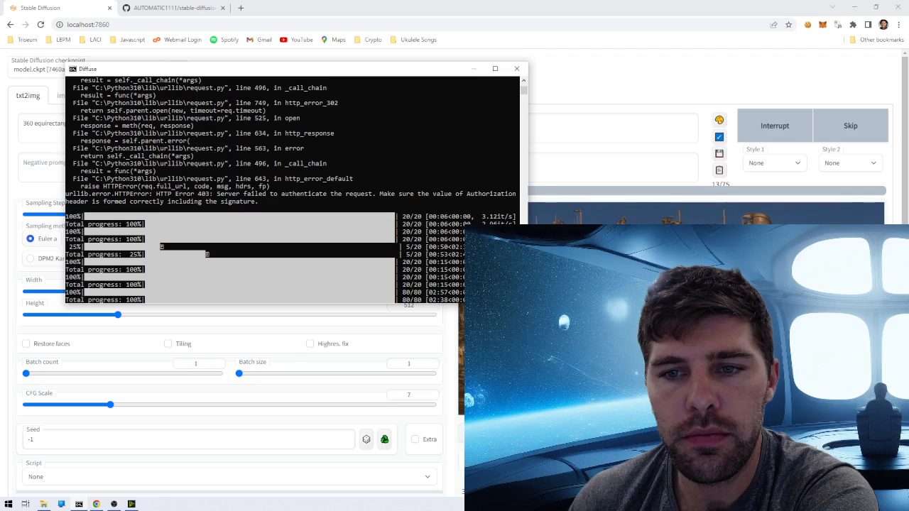
{"action": "key", "text": "alt+Tab"}
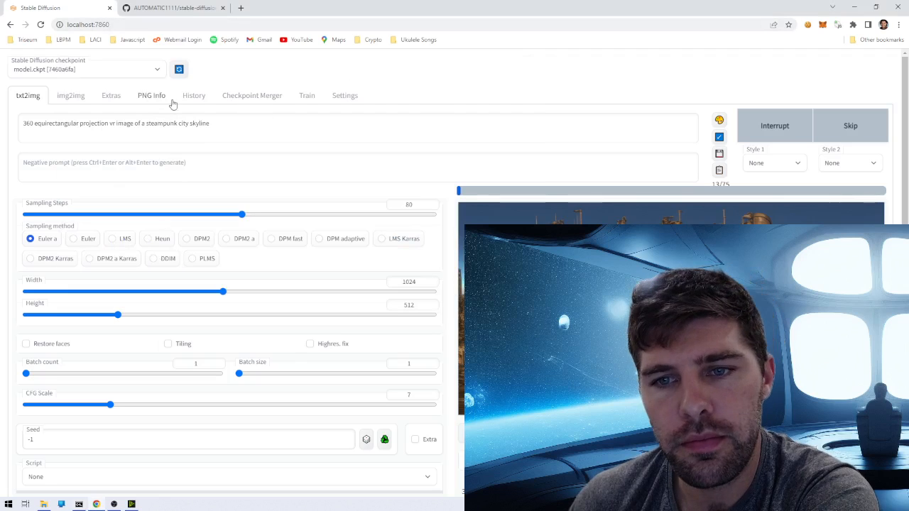
Preview the Extras source panorama, then view the finished txt2img panorama full size
{"action": "left_click", "coordinate": [114, 96]}
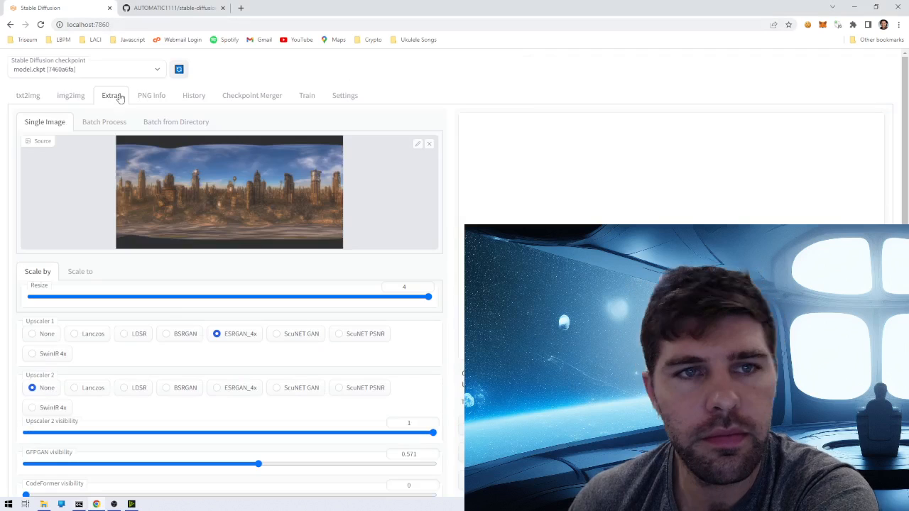
{"action": "left_click", "coordinate": [266, 201]}
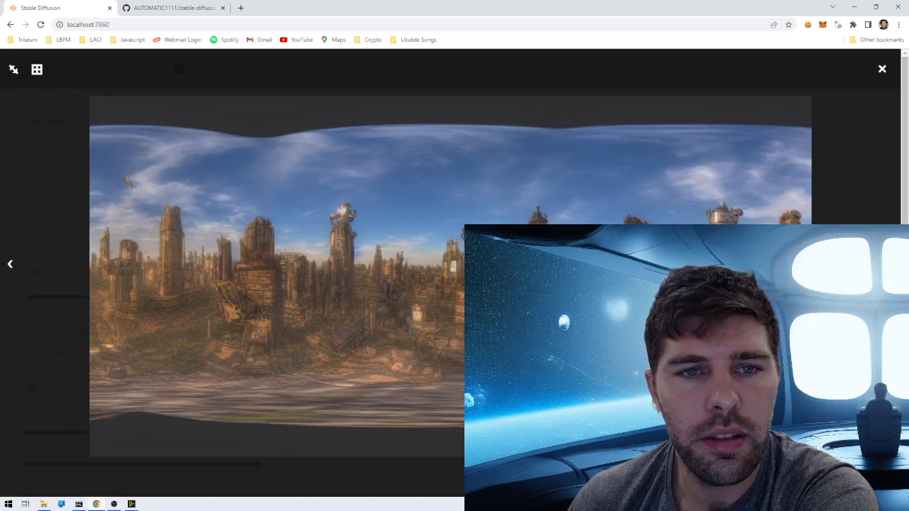
{"action": "left_click", "coordinate": [883, 69]}
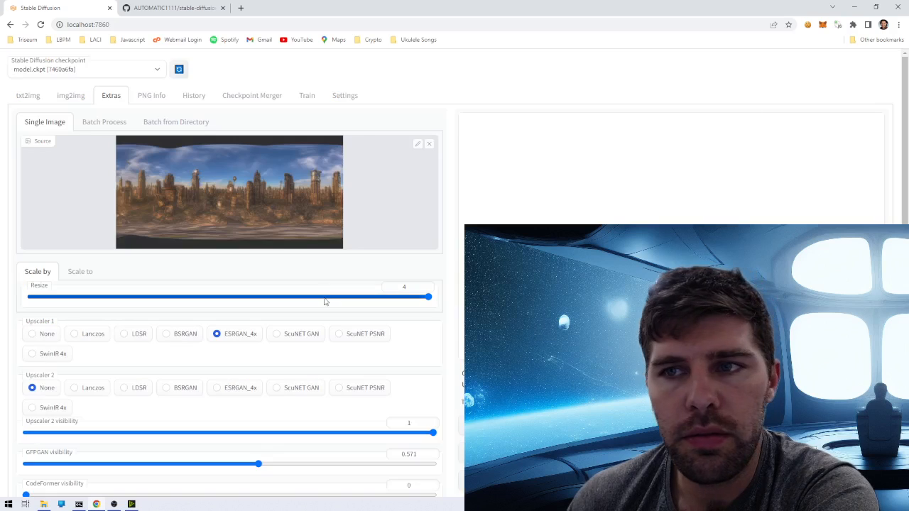
{"action": "left_click", "coordinate": [29, 95]}
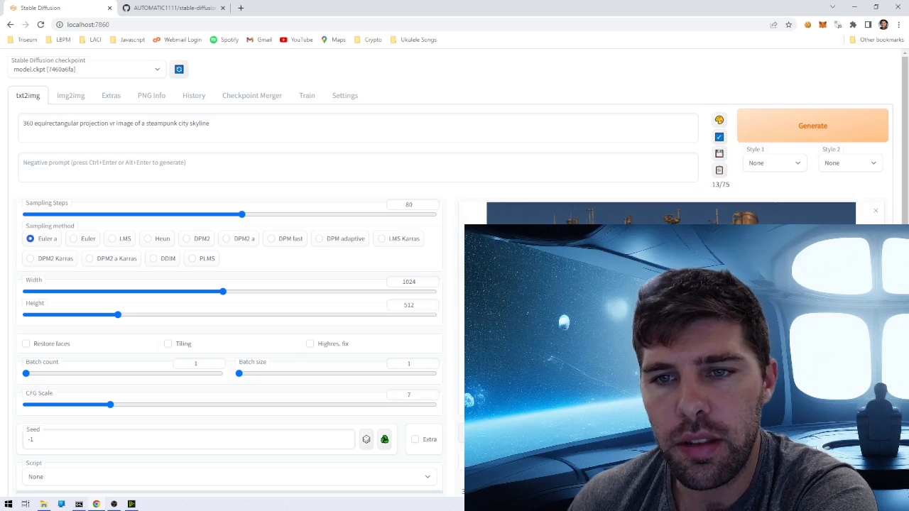
{"action": "left_click", "coordinate": [611, 302]}
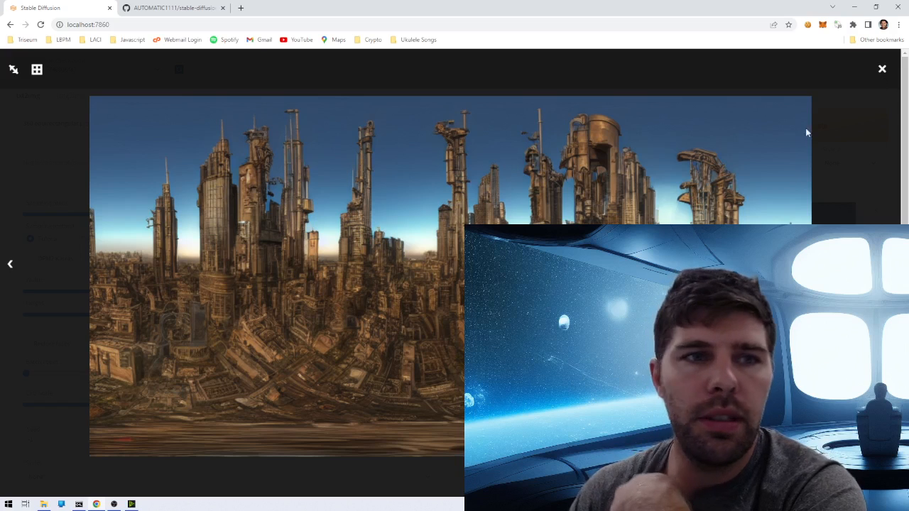
Review the previous upscaled result, then send the new 80-step panorama to Extras as source
{"action": "left_click", "coordinate": [882, 70]}
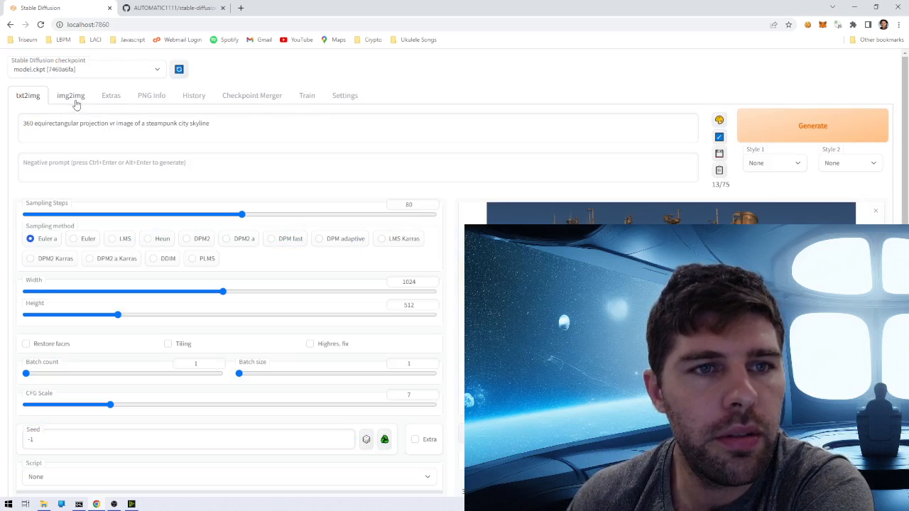
{"action": "left_click", "coordinate": [114, 99]}
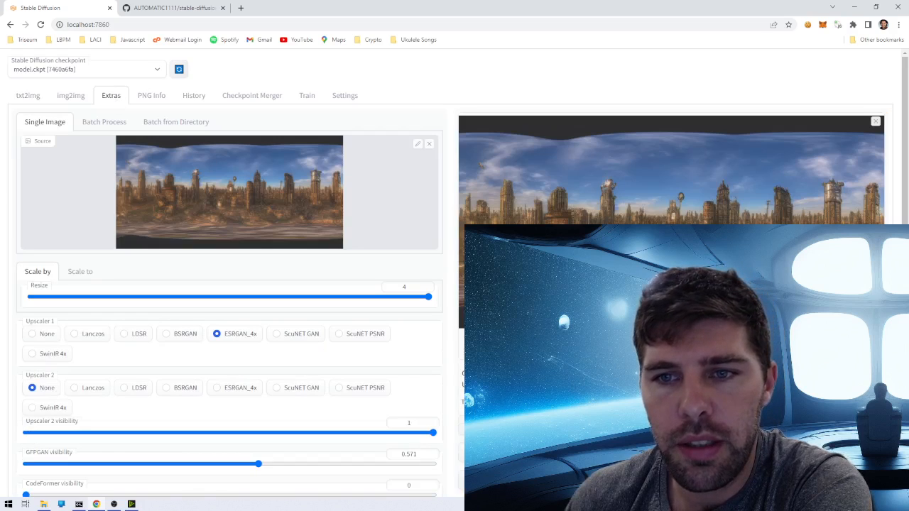
{"action": "left_click", "coordinate": [639, 266]}
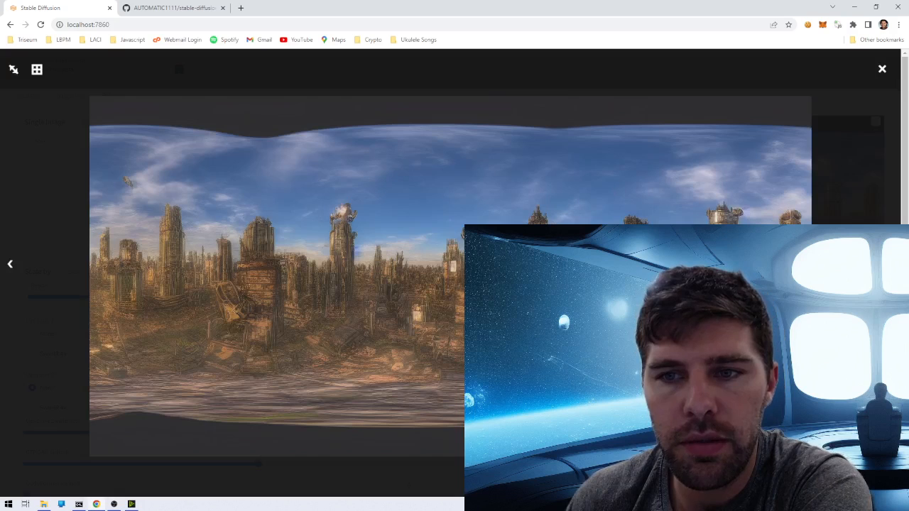
{"action": "left_click", "coordinate": [882, 69]}
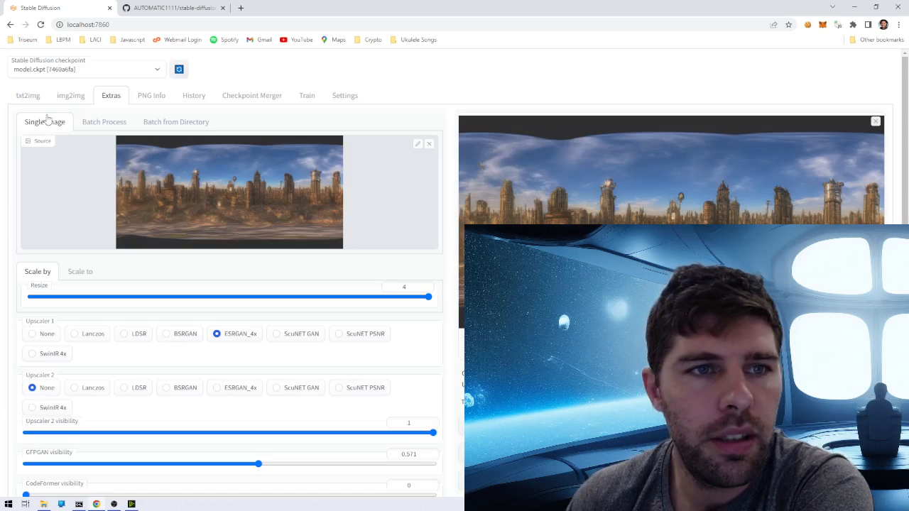
{"action": "left_click", "coordinate": [28, 97]}
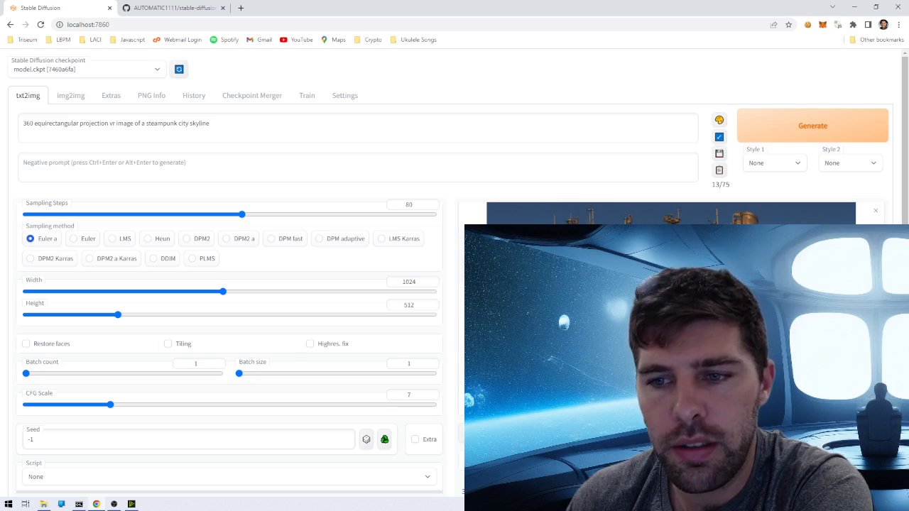
{"action": "left_click", "coordinate": [845, 435]}
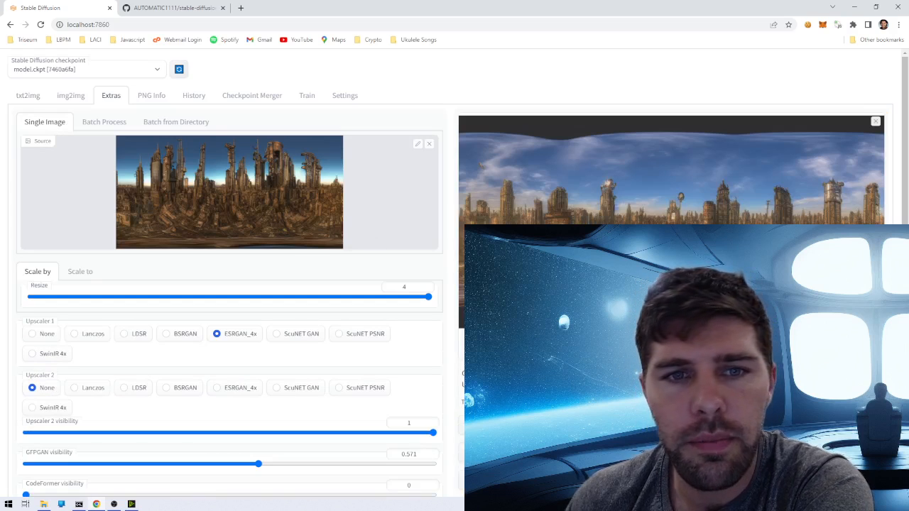
Compare the old output panorama and the new steampunk city source at full size
{"action": "left_click", "coordinate": [733, 185]}
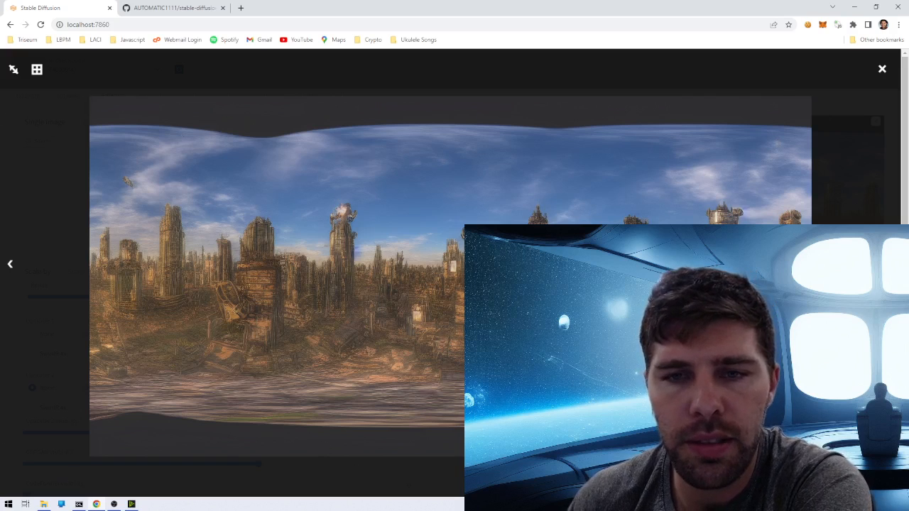
{"action": "left_click", "coordinate": [883, 71]}
{"action": "left_click", "coordinate": [293, 206]}
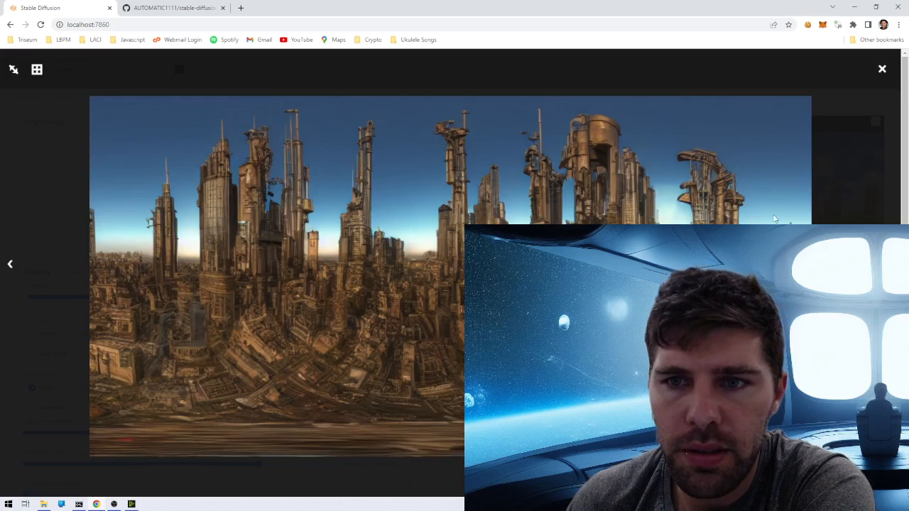
{"action": "left_click", "coordinate": [882, 70]}
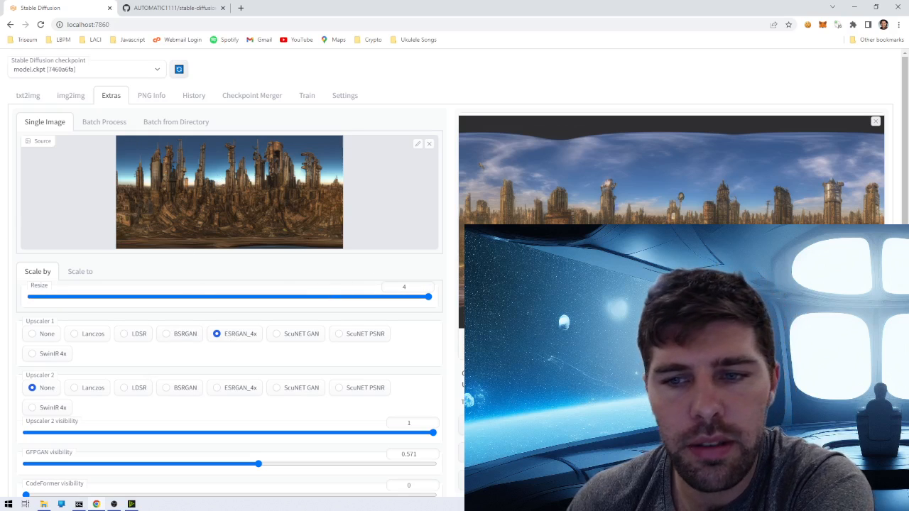
Start the 4× ESRGAN_4x upscale of the new steampunk city source
{"action": "scroll", "coordinate": [253, 445], "scroll_direction": "down", "scroll_amount": 3}
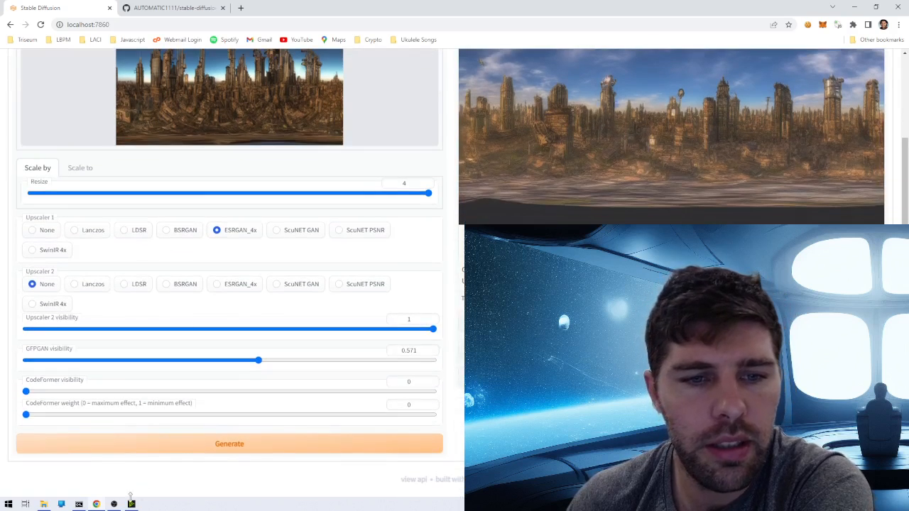
{"action": "left_click", "coordinate": [236, 445]}
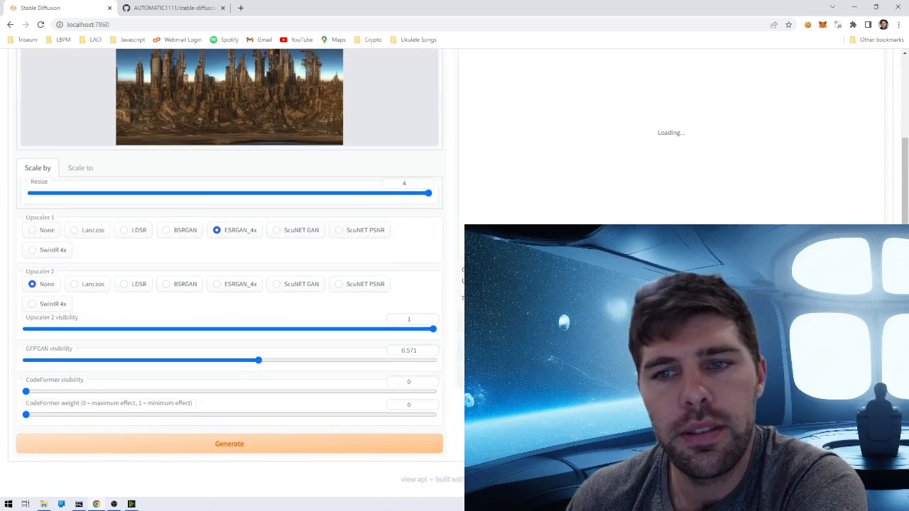
{"action": "scroll", "coordinate": [331, 142], "scroll_direction": "up", "scroll_amount": 3}
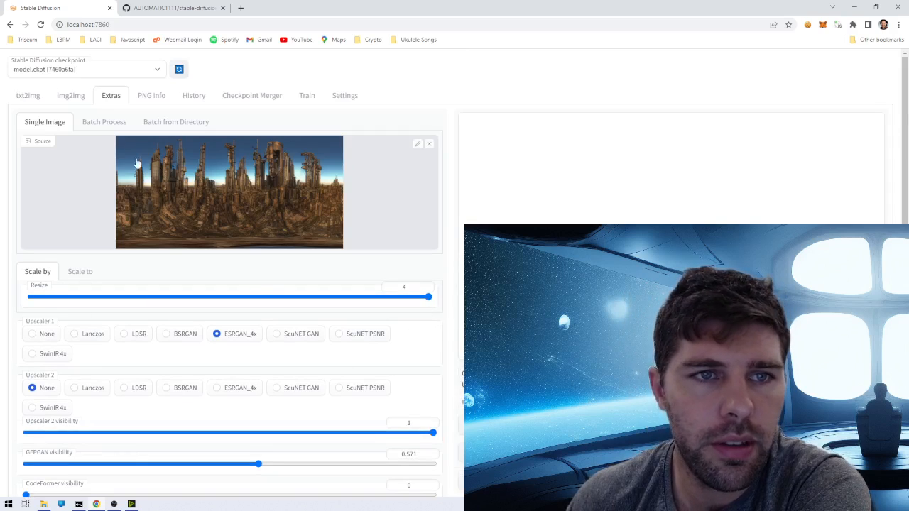
Wait for the upscale to finish, then return to the Extras page output
{"action": "left_click", "coordinate": [28, 95]}
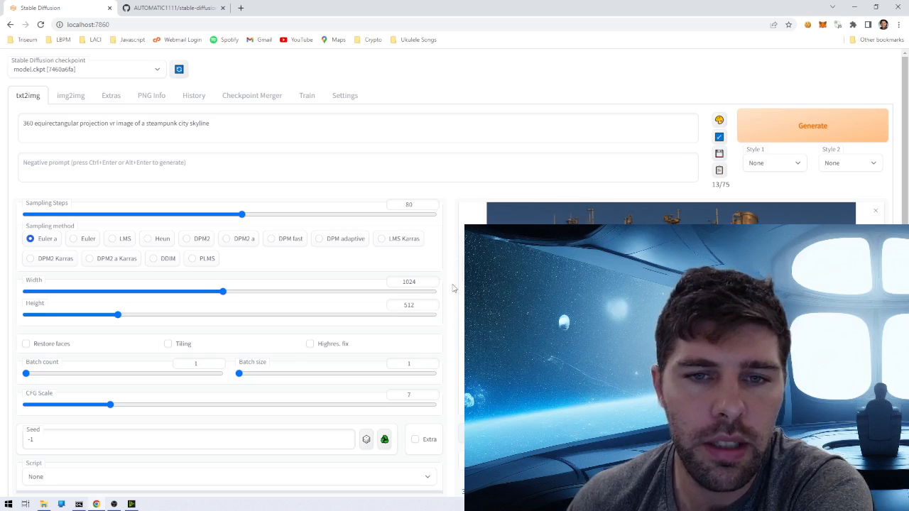
{"action": "left_click", "coordinate": [113, 98]}
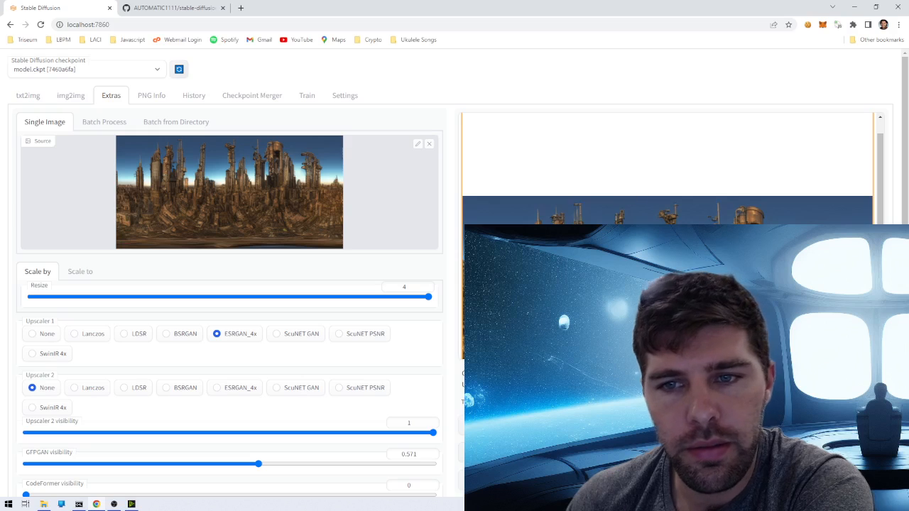
{"action": "scroll", "coordinate": [635, 206], "scroll_direction": "down", "scroll_amount": 2}
{"action": "scroll", "coordinate": [668, 171], "scroll_direction": "down", "scroll_amount": 3}
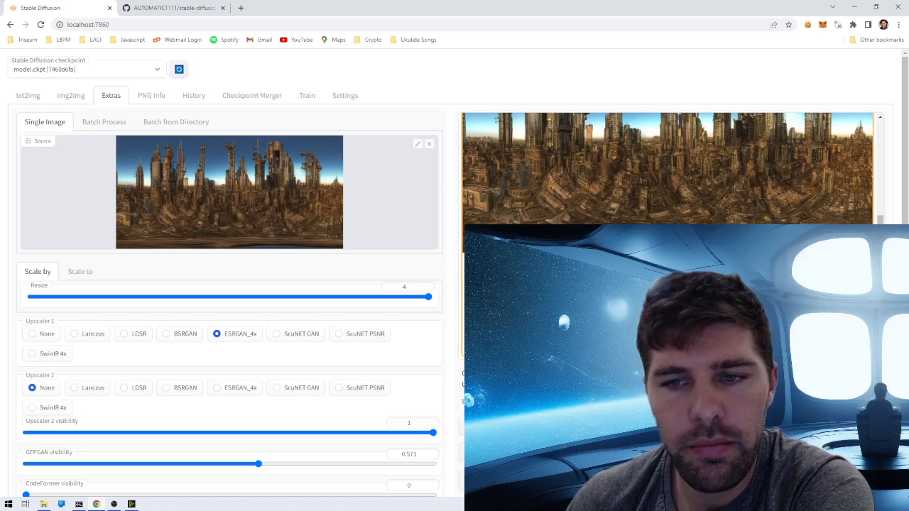
{"action": "scroll", "coordinate": [668, 171], "scroll_direction": "up", "scroll_amount": 3}
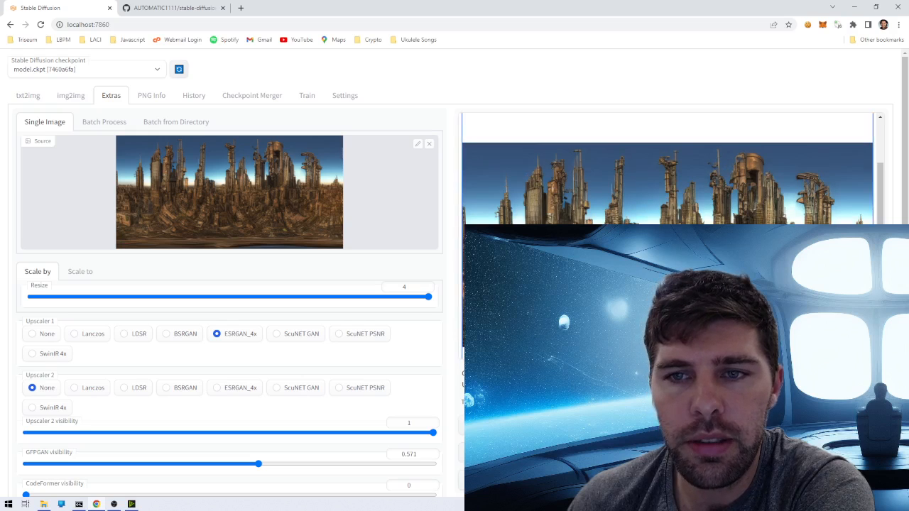
Inspect the 4× upscaled steampunk panorama in the viewer at full width, then close it
{"action": "left_click", "coordinate": [554, 284]}
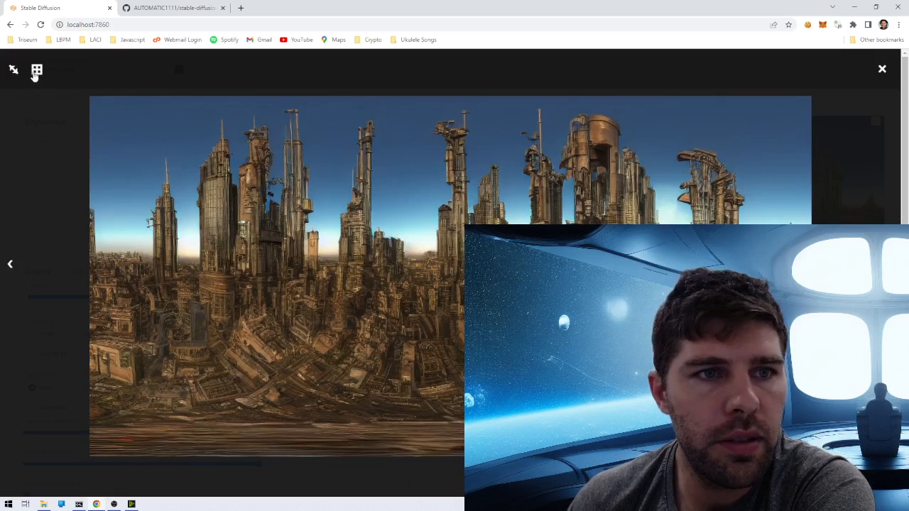
{"action": "left_click", "coordinate": [13, 71]}
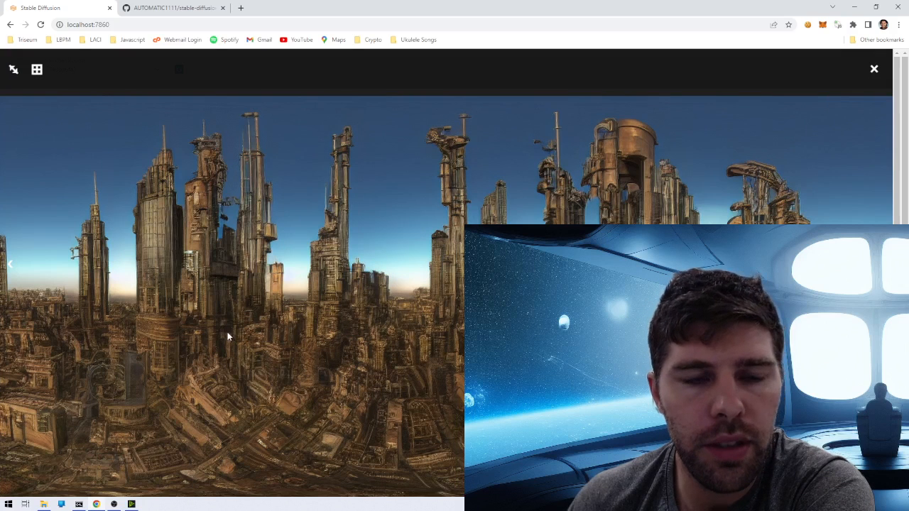
{"action": "scroll", "coordinate": [447, 274], "scroll_direction": "down", "scroll_amount": 1}
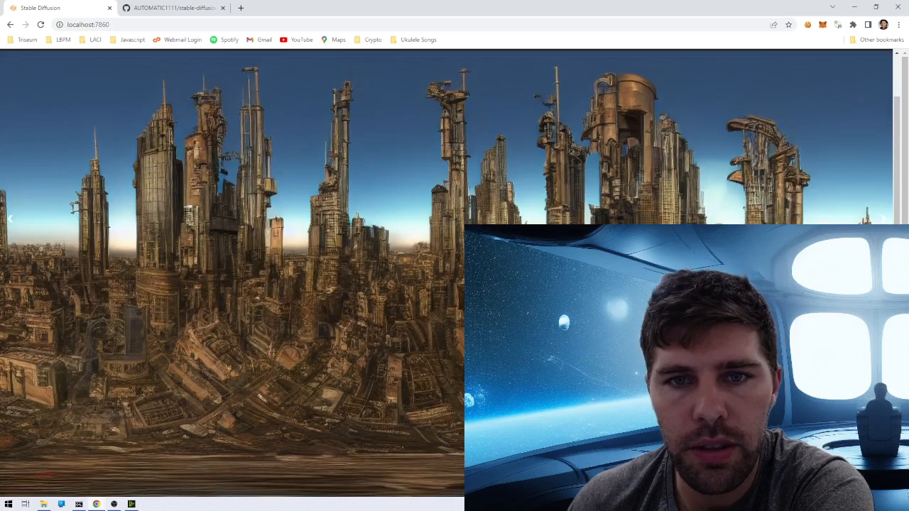
{"action": "scroll", "coordinate": [456, 97], "scroll_direction": "up", "scroll_amount": 1}
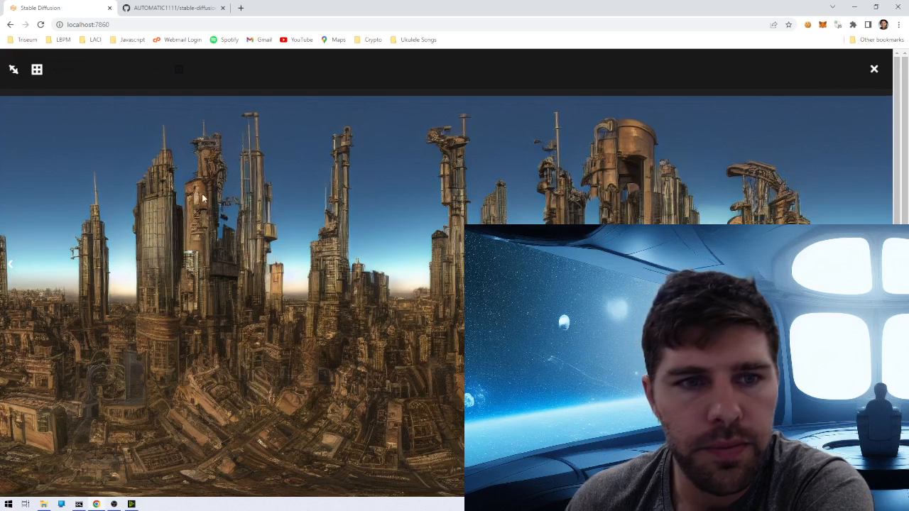
{"action": "left_click", "coordinate": [874, 69]}
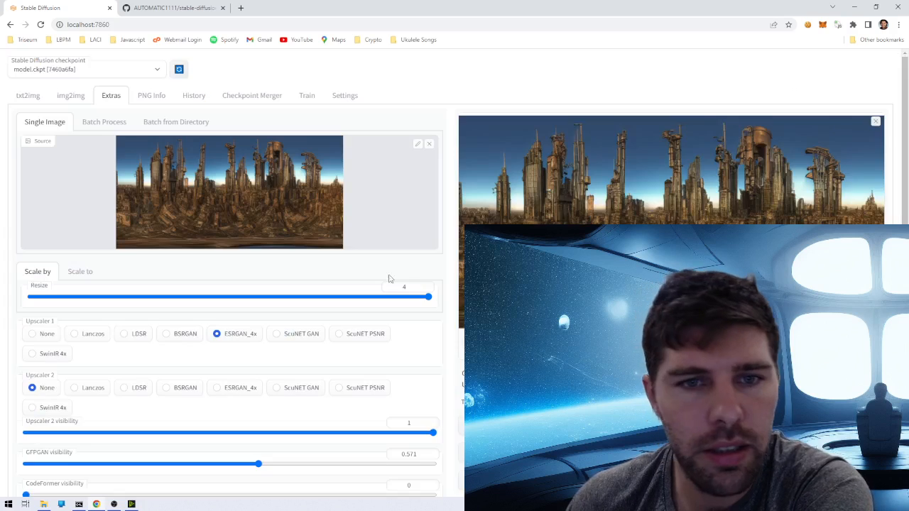
Open 00001.jpg from the extras-images folder in GIMP via Open with
{"action": "left_click", "coordinate": [43, 504]}
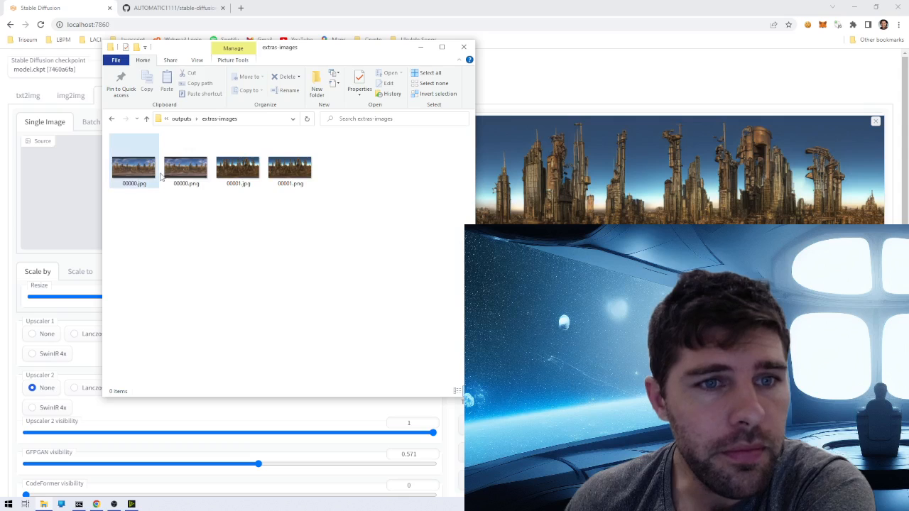
{"action": "left_click", "coordinate": [248, 174]}
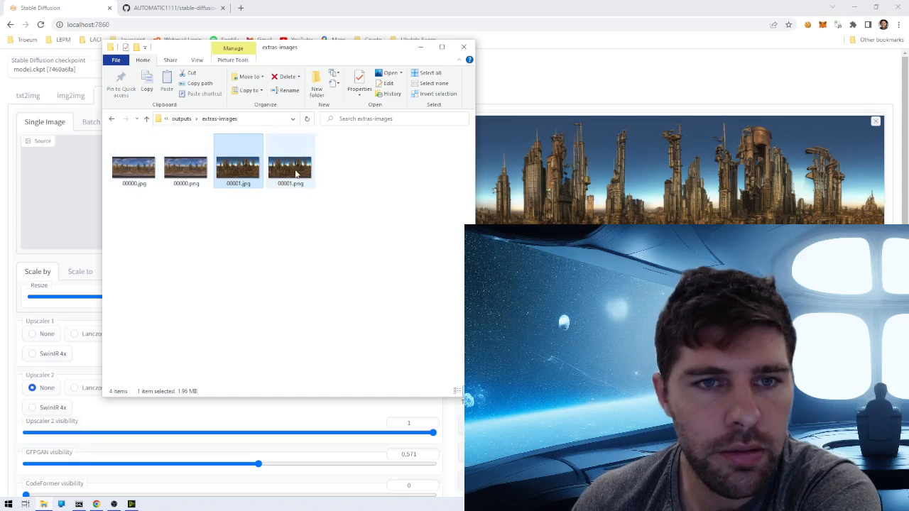
{"action": "right_click", "coordinate": [235, 172]}
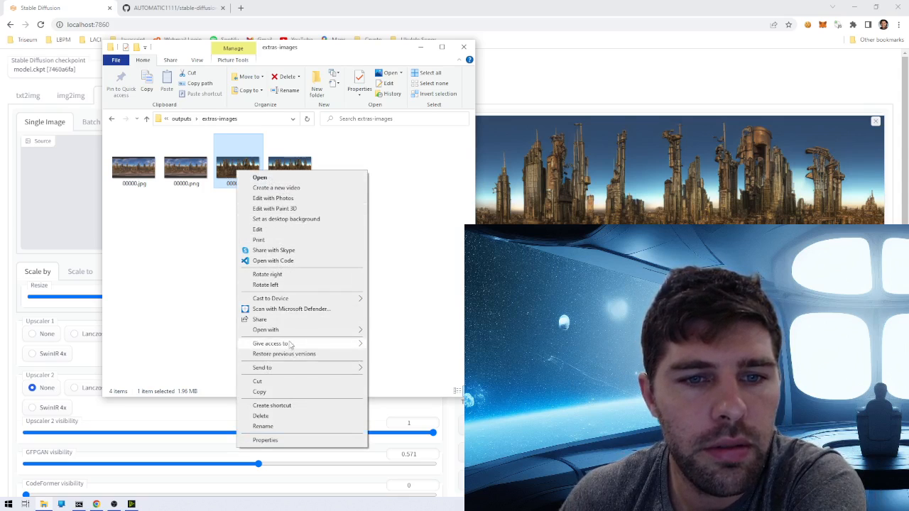
{"action": "mouse_move", "coordinate": [285, 330]}
{"action": "left_click", "coordinate": [397, 332]}
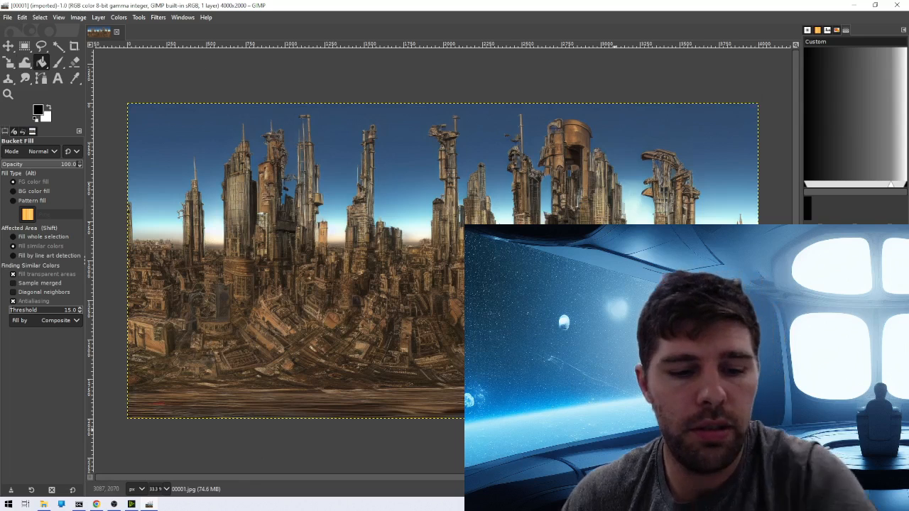
Launch Blender from system search and dismiss the splash screen
{"action": "key", "text": "super"}
{"action": "type", "text": "bl"}
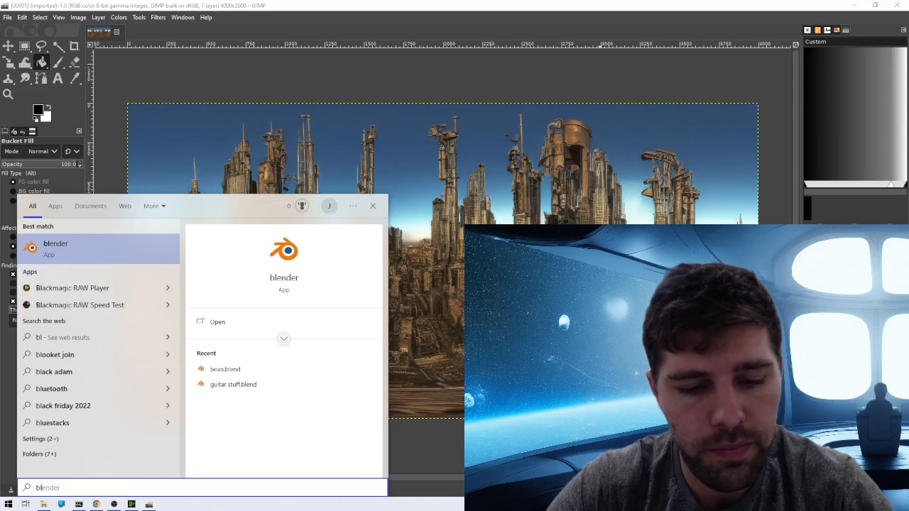
{"action": "type", "text": "ender"}
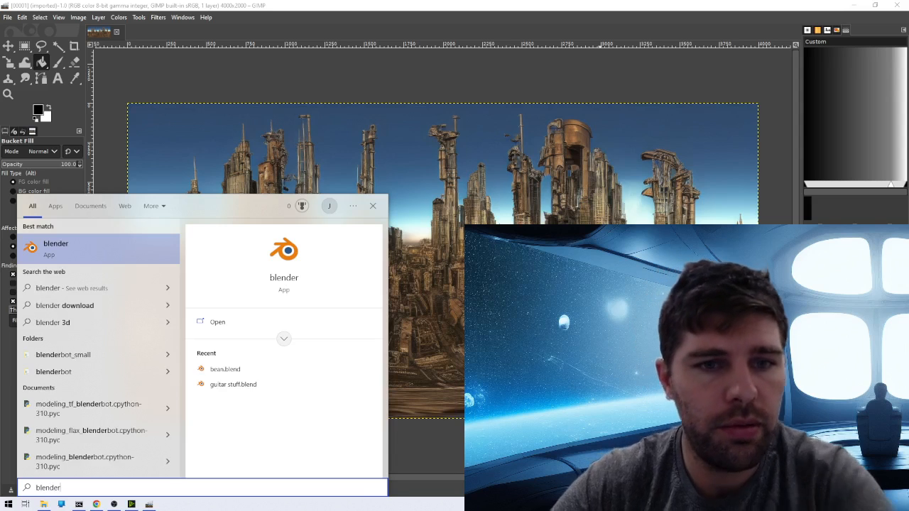
{"action": "key", "text": "Return"}
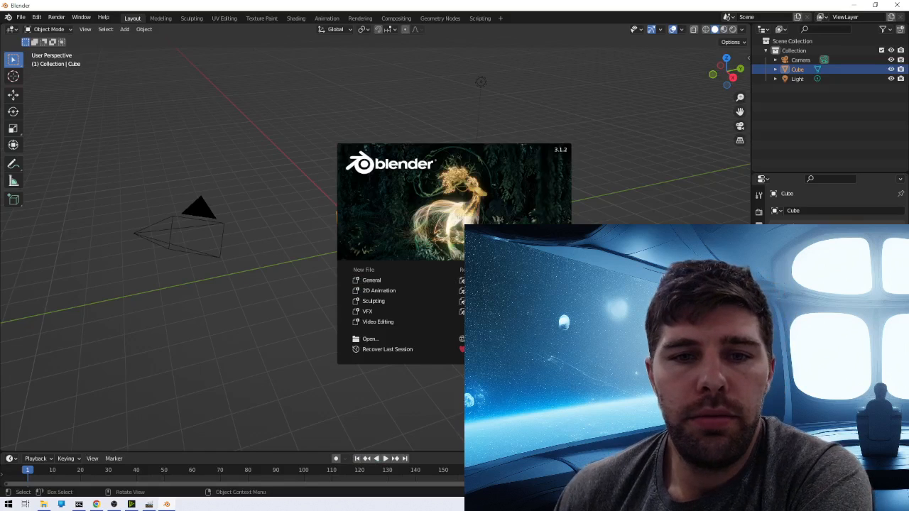
{"action": "key", "text": "Escape"}
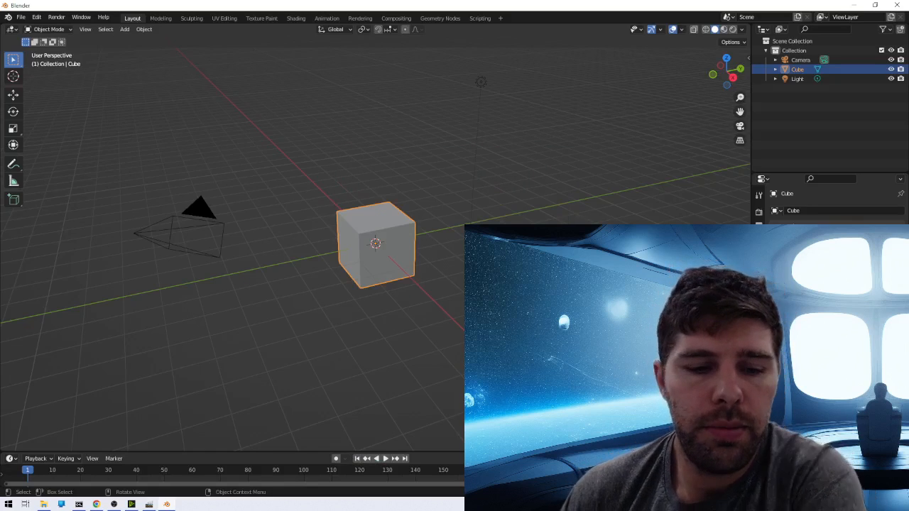
Delete the cube, camera and light, widen the side panels, and show World surface settings
{"action": "key", "text": "a"}
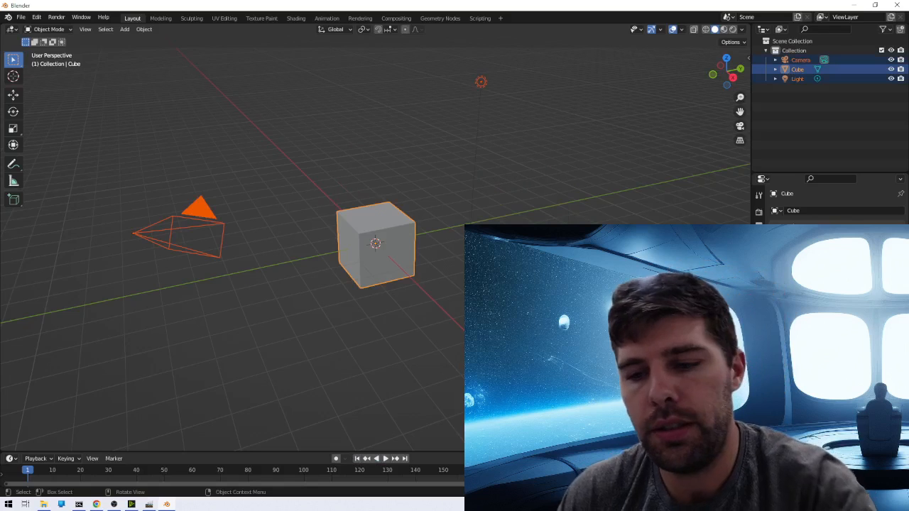
{"action": "key", "text": "Delete"}
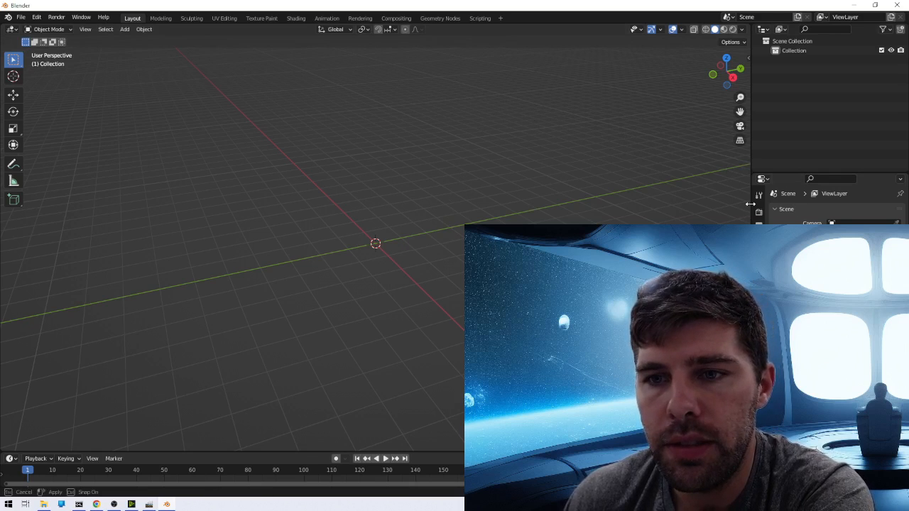
{"action": "left_click_drag", "start_coordinate": [751, 205], "coordinate": [666, 204]}
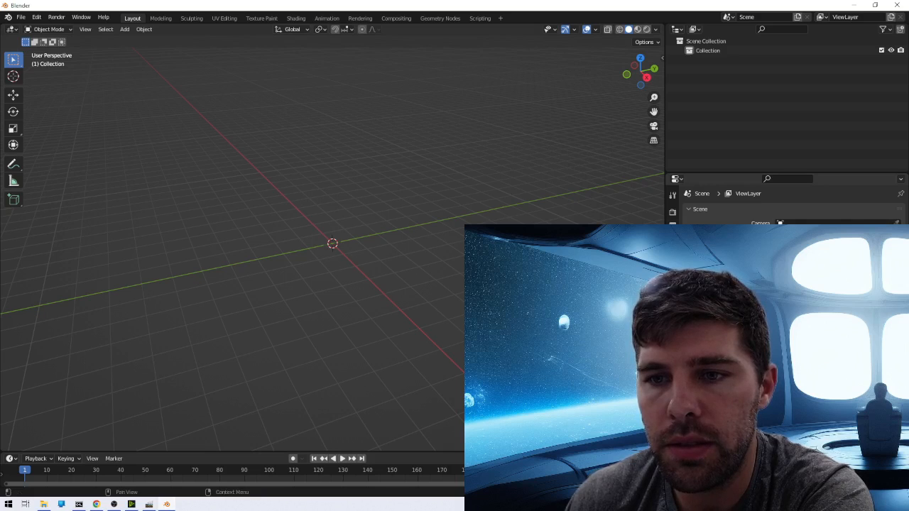
{"action": "left_click", "coordinate": [672, 266]}
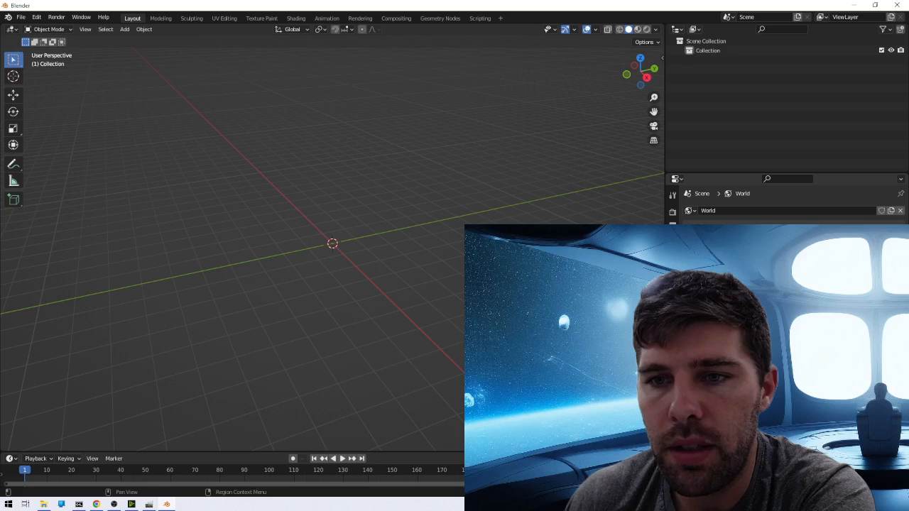
{"action": "left_click", "coordinate": [828, 268]}
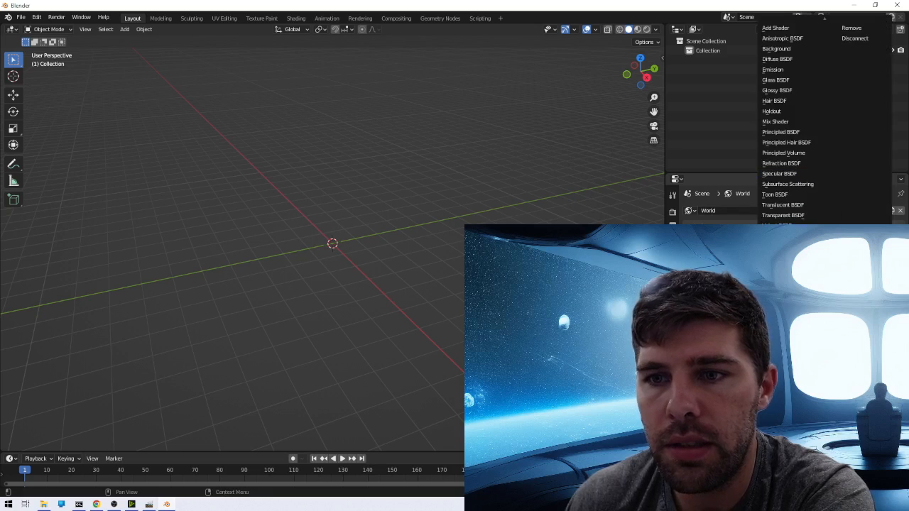
Dismiss the shader list and choose an image for the world Color field
{"action": "key", "text": "Escape"}
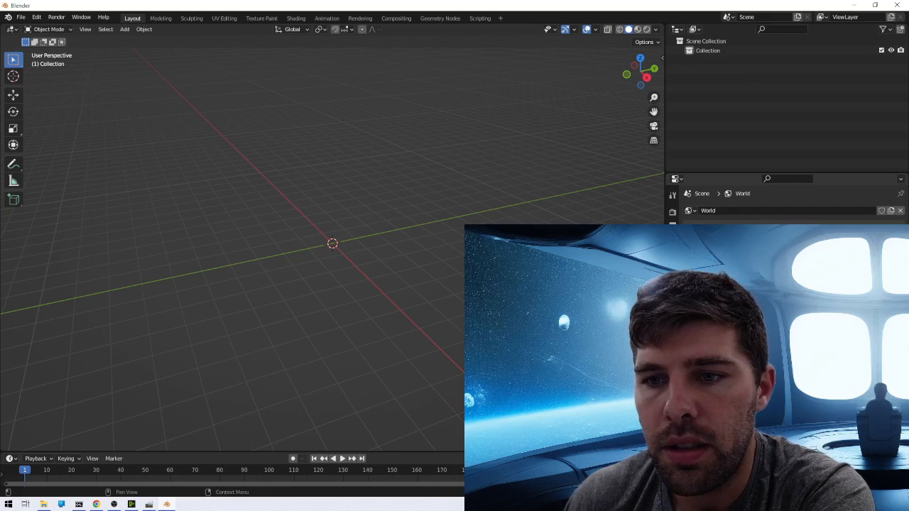
{"action": "left_click", "coordinate": [845, 271]}
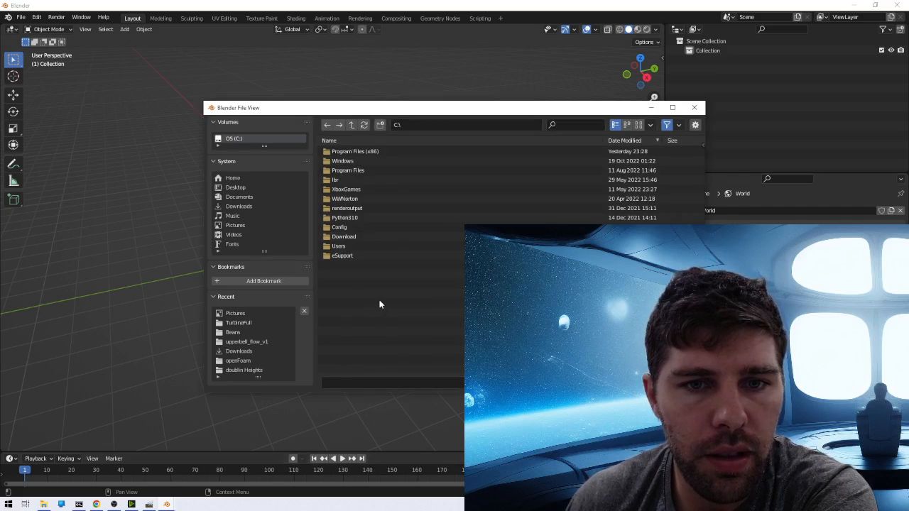
Browse to Users > DIFFUSE > stable-diffusion-webui > outputs > extras-images
{"action": "left_click", "coordinate": [343, 247]}
{"action": "left_click", "coordinate": [342, 152]}
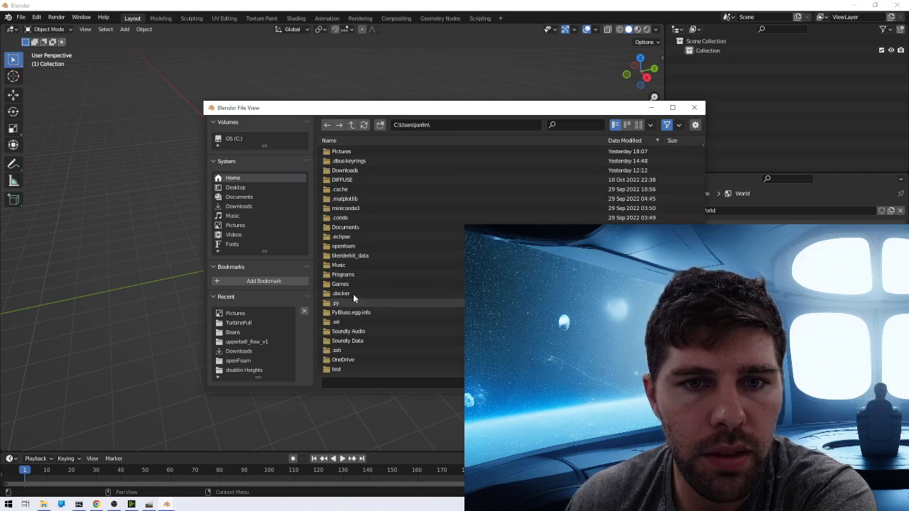
{"action": "left_click", "coordinate": [352, 179]}
{"action": "left_click", "coordinate": [352, 152]}
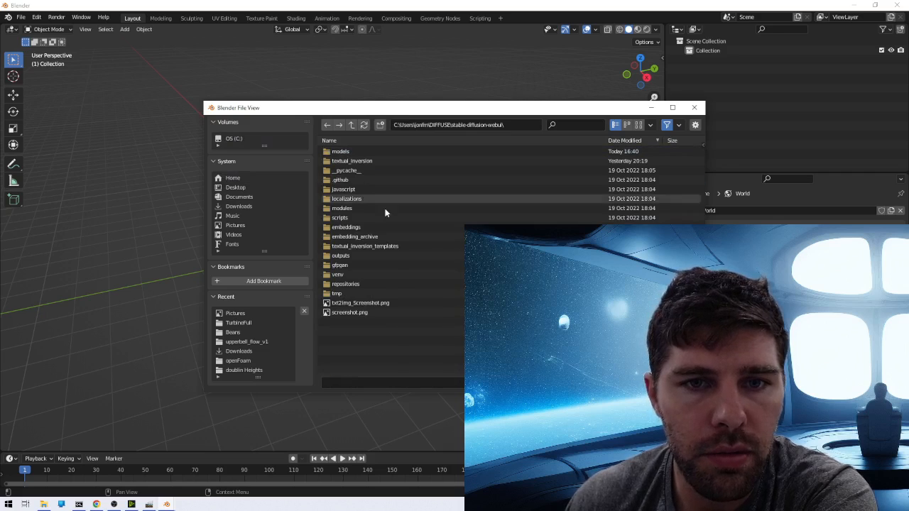
{"action": "left_click", "coordinate": [361, 257]}
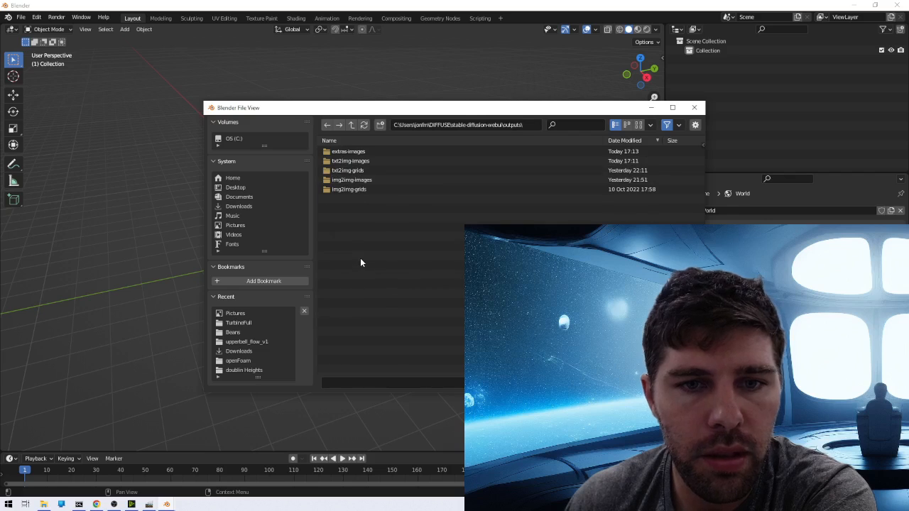
{"action": "left_click", "coordinate": [355, 152]}
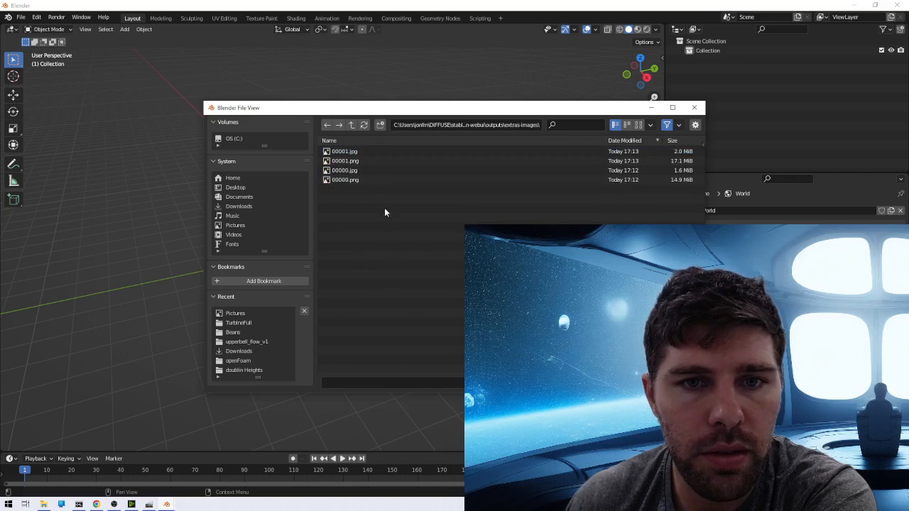
Select 00001.jpg and load it as the world background image
{"action": "left_click", "coordinate": [338, 172]}
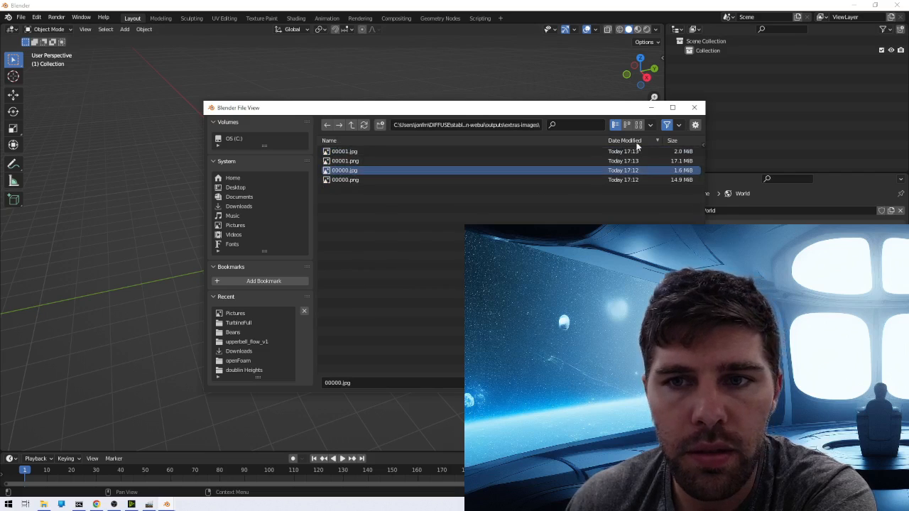
{"action": "left_click", "coordinate": [346, 151]}
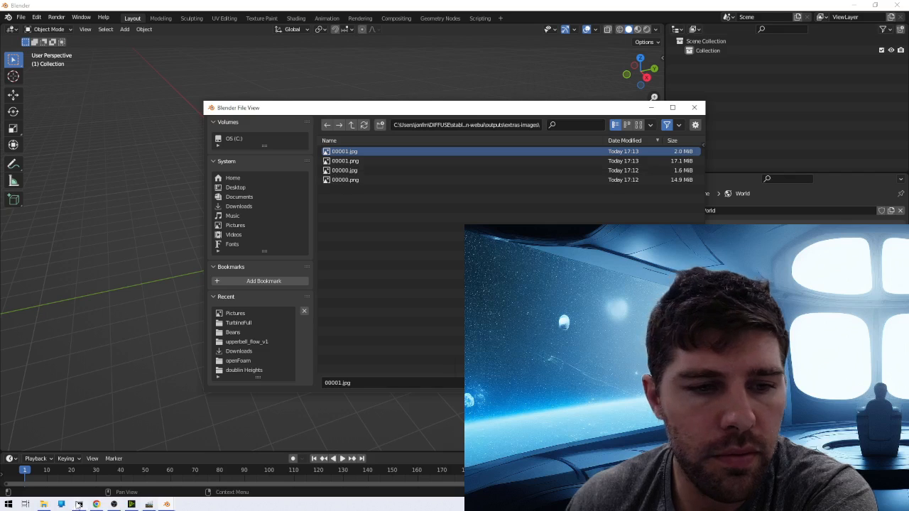
{"action": "left_click", "coordinate": [44, 504]}
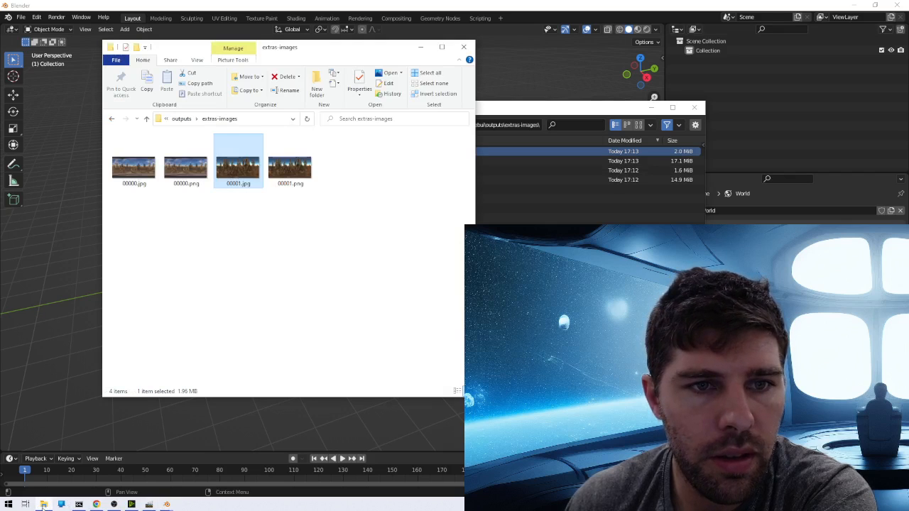
{"action": "left_click", "coordinate": [44, 504]}
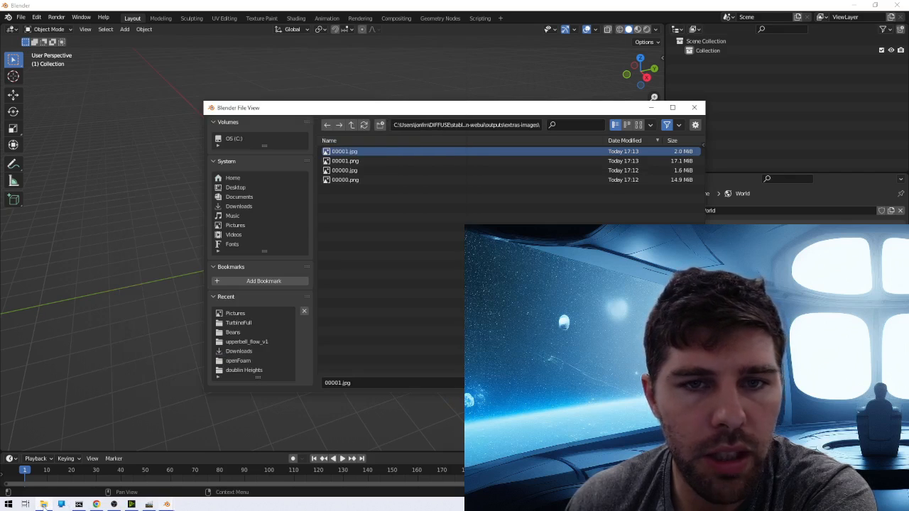
{"action": "left_click", "coordinate": [614, 383]}
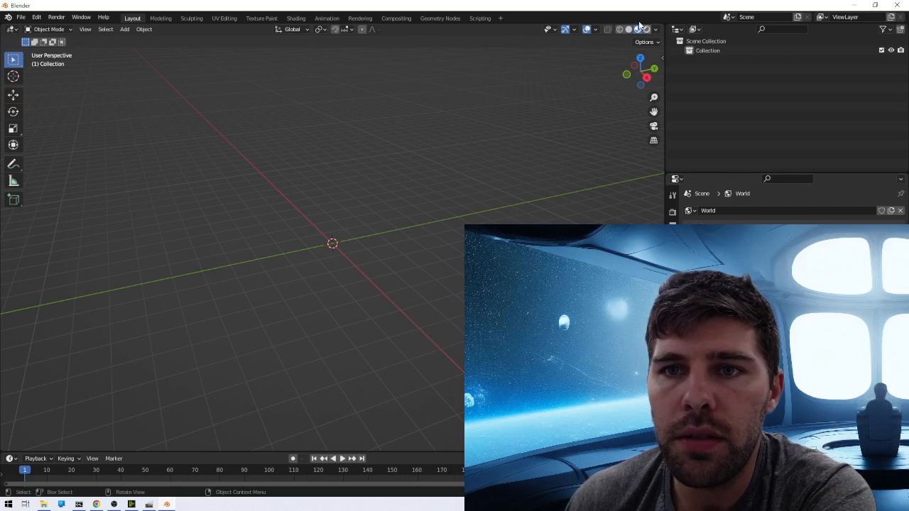
Preview the panorama world with Rendered shading and orbit up to the city skyline and buildings
{"action": "left_click", "coordinate": [647, 30]}
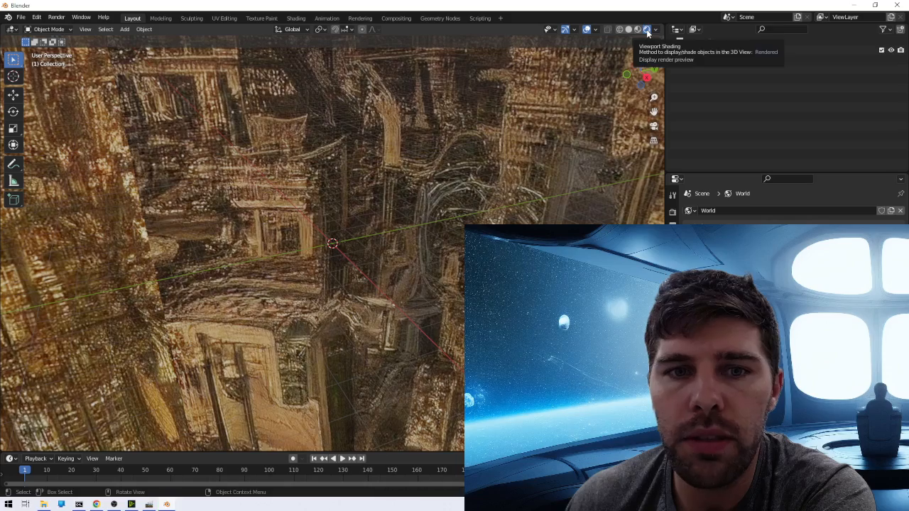
{"action": "left_click_drag", "start_coordinate": [350, 183], "coordinate": [340, 241]}
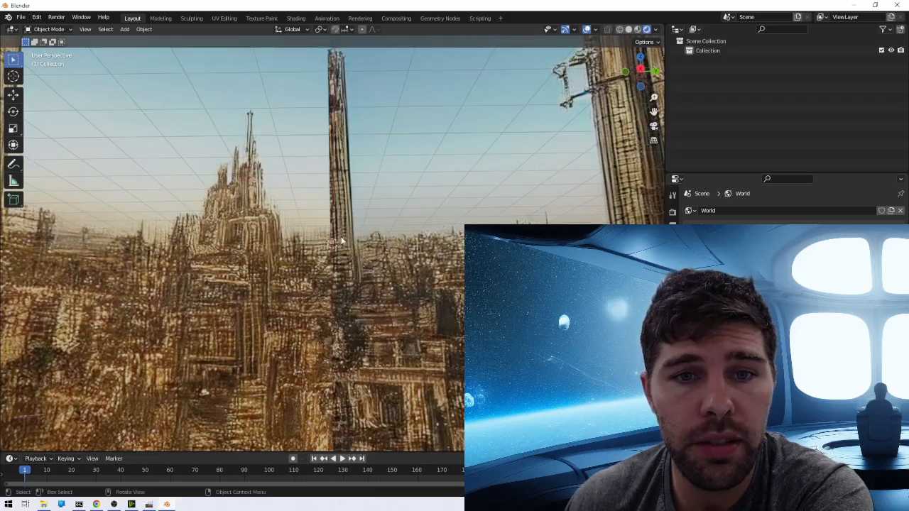
{"action": "left_click_drag", "start_coordinate": [344, 182], "coordinate": [360, 130]}
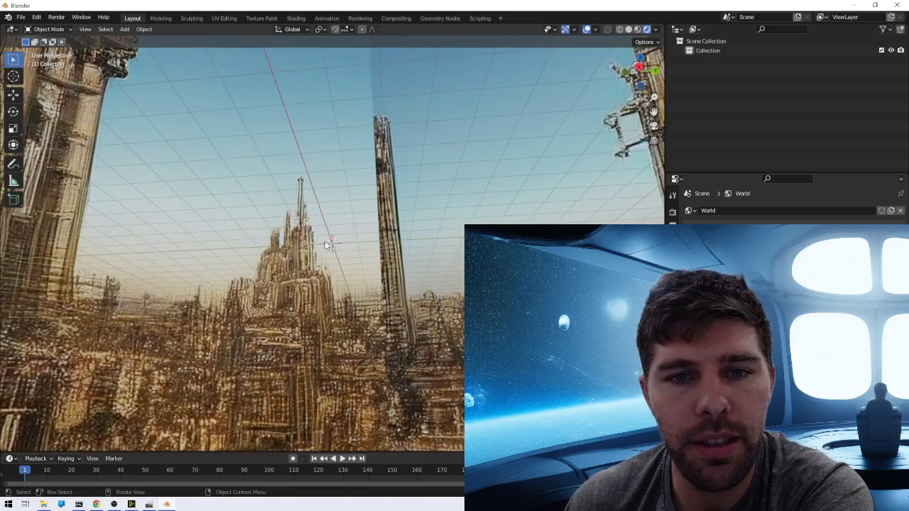
{"action": "left_click_drag", "start_coordinate": [325, 241], "coordinate": [88, 257]}
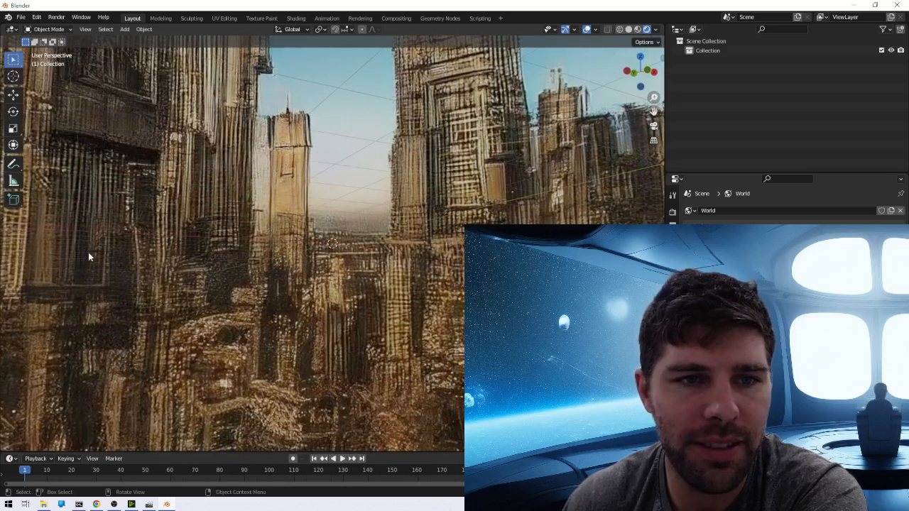
Orbit past the facades, central spire and towers, then bring the panorama up in GIMP
{"action": "left_click_drag", "start_coordinate": [299, 240], "coordinate": [286, 199]}
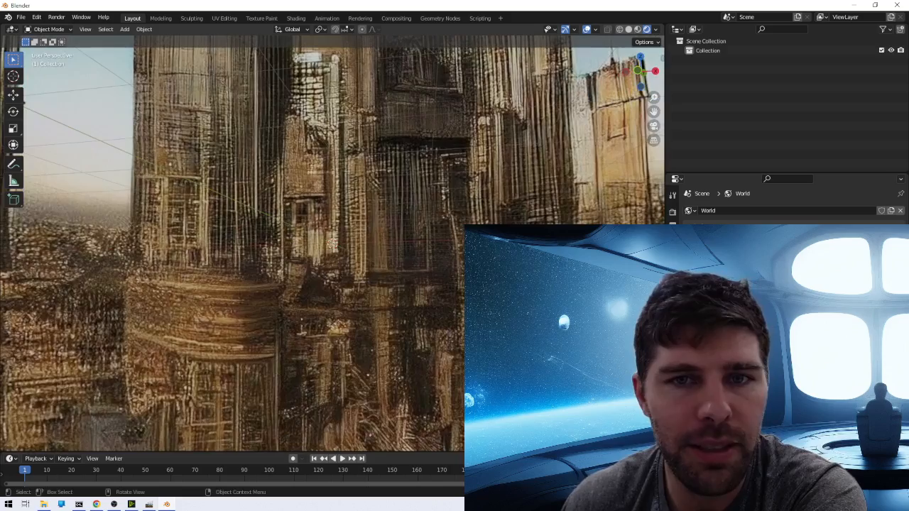
{"action": "left_click_drag", "start_coordinate": [383, 234], "coordinate": [593, 280]}
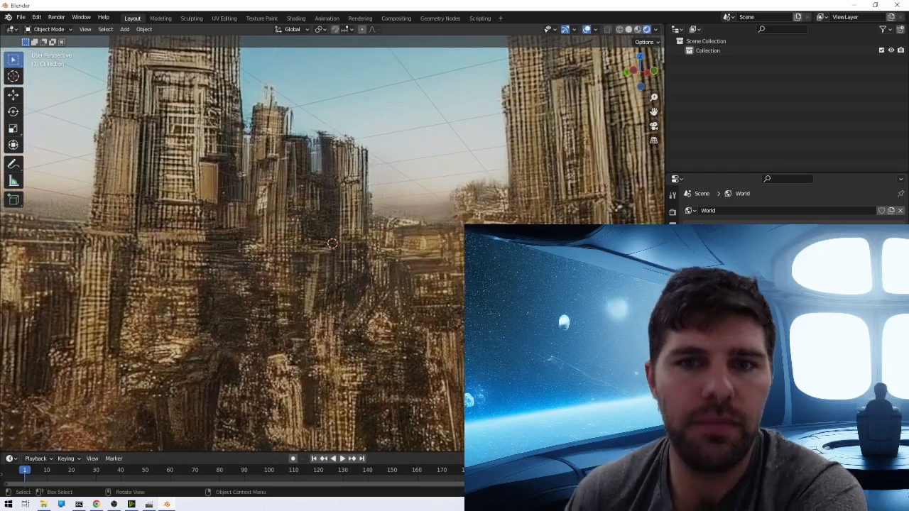
{"action": "left_click_drag", "start_coordinate": [323, 247], "coordinate": [1, 345]}
{"action": "left_click_drag", "start_coordinate": [456, 306], "coordinate": [405, 305]}
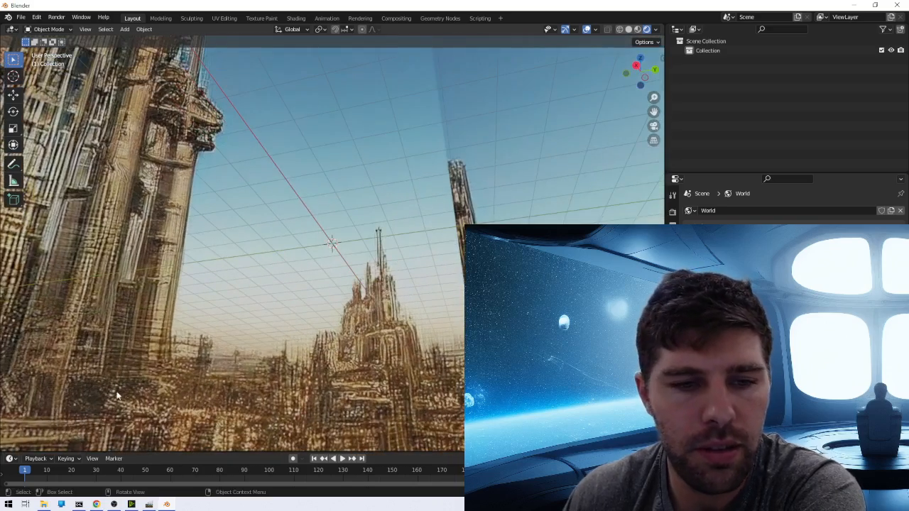
{"action": "left_click", "coordinate": [150, 505]}
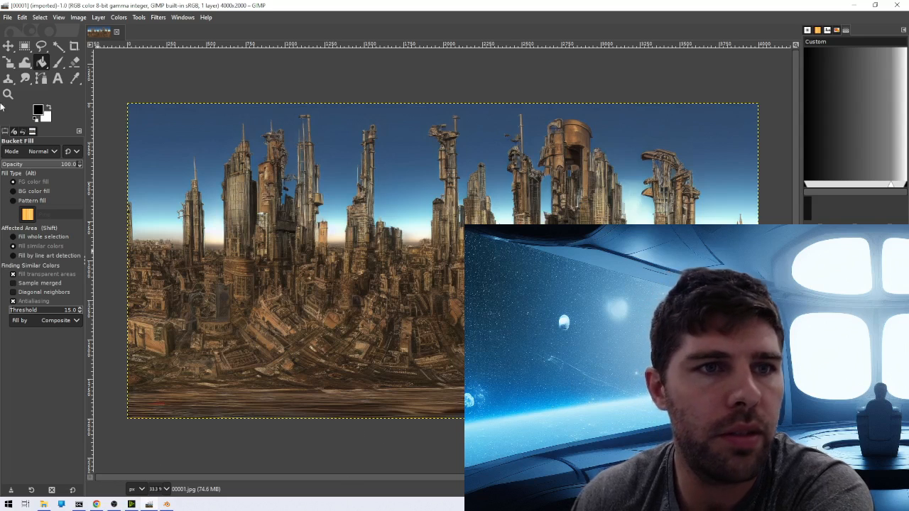
Draw a rectangle selection over the panorama's left half with a Fixed 1:1 aspect ratio
{"action": "left_click", "coordinate": [26, 48]}
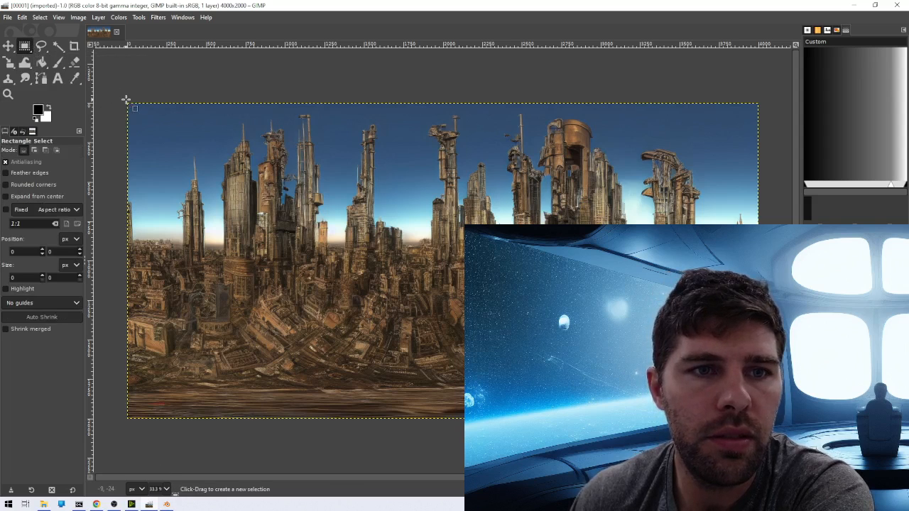
{"action": "left_click_drag", "start_coordinate": [124, 101], "coordinate": [442, 422]}
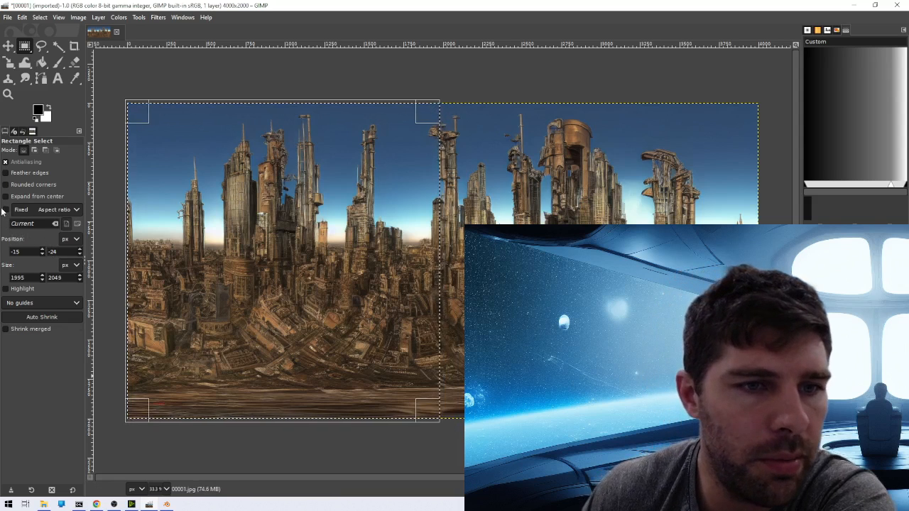
{"action": "left_click", "coordinate": [77, 209]}
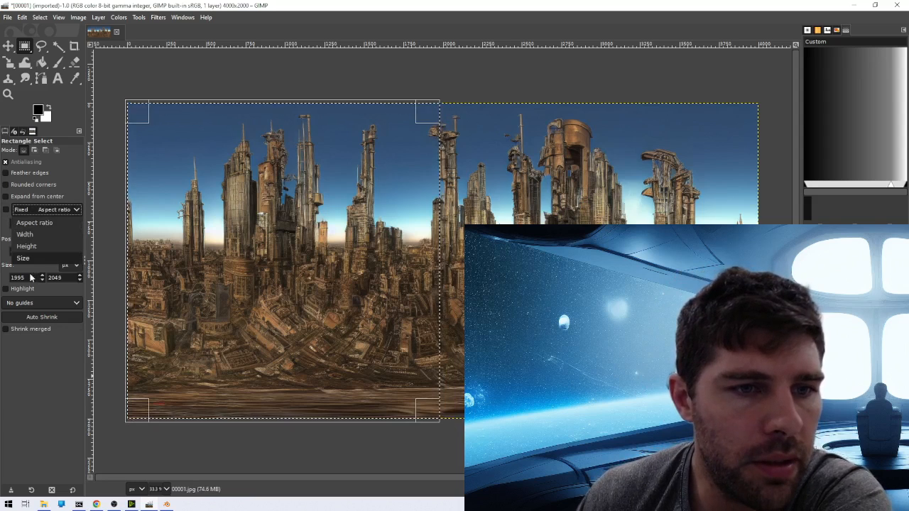
{"action": "left_click", "coordinate": [40, 224]}
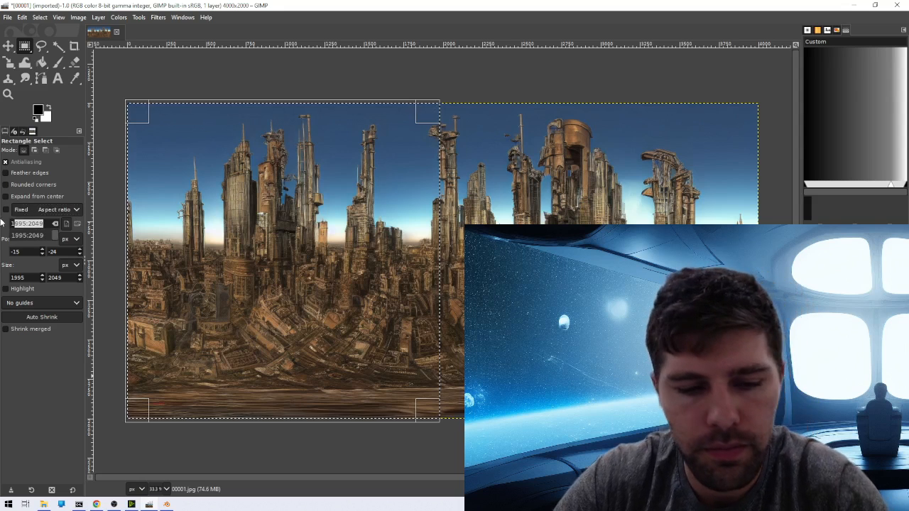
{"action": "type", "text": "1:1"}
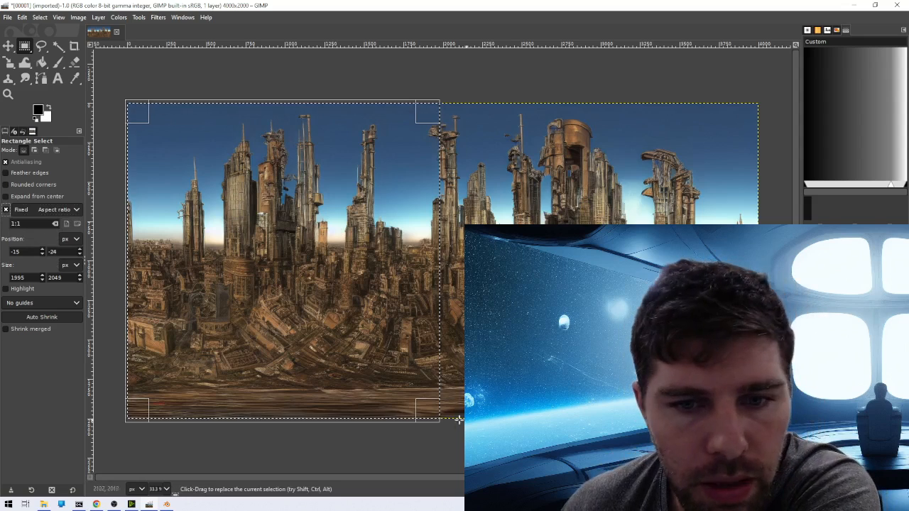
Resize the square by its corners until it starts at 0,0 and measures 1998×1998
{"action": "left_click_drag", "start_coordinate": [459, 420], "coordinate": [408, 390]}
{"action": "left_click_drag", "start_coordinate": [382, 354], "coordinate": [346, 319]}
{"action": "left_click_drag", "start_coordinate": [214, 190], "coordinate": [248, 205]}
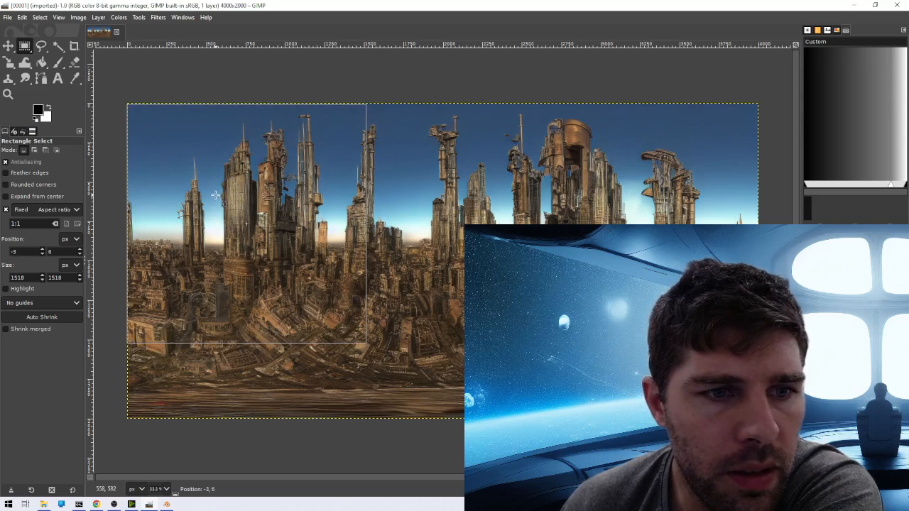
{"action": "left_click_drag", "start_coordinate": [216, 194], "coordinate": [216, 194]}
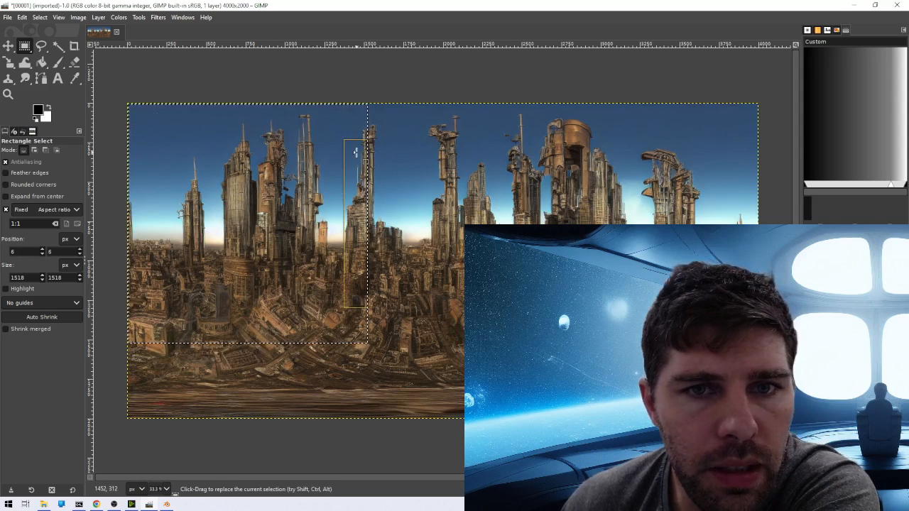
{"action": "left_click_drag", "start_coordinate": [366, 341], "coordinate": [385, 358]}
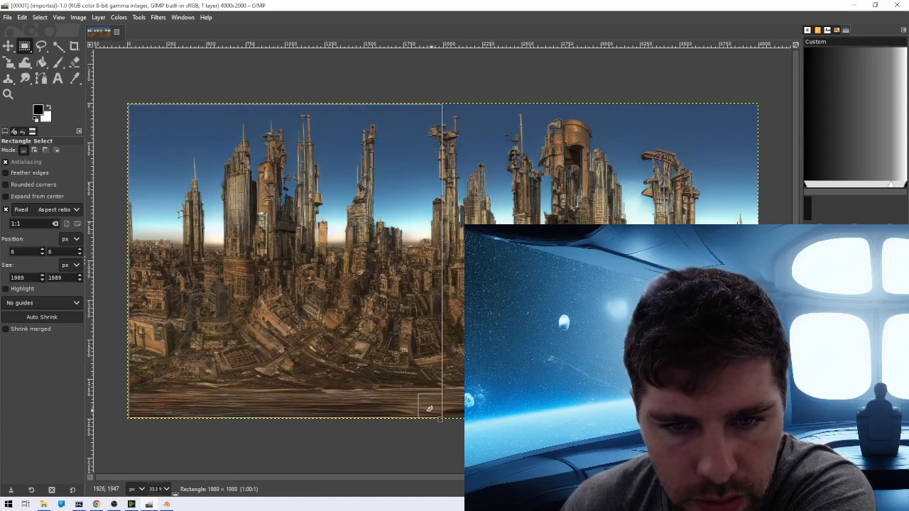
{"action": "left_click_drag", "start_coordinate": [432, 409], "coordinate": [432, 408]}
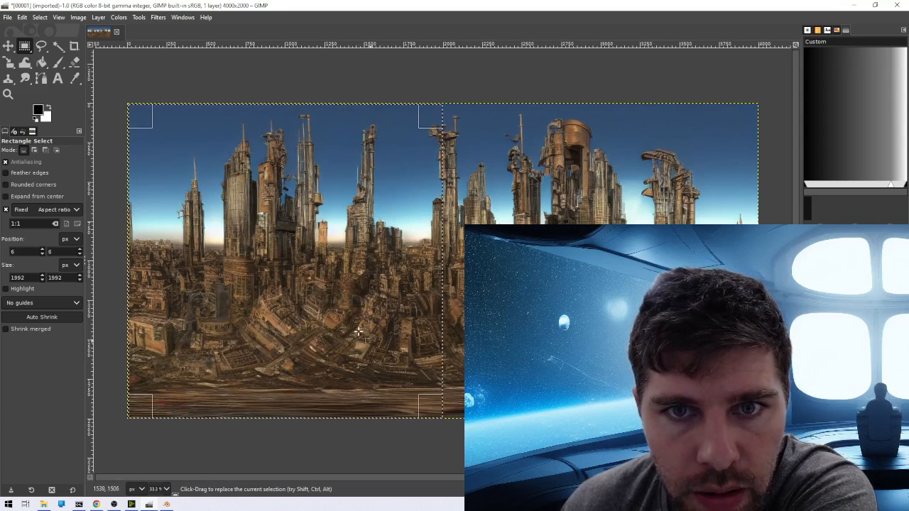
{"action": "left_click_drag", "start_coordinate": [137, 112], "coordinate": [136, 113]}
{"action": "left_click_drag", "start_coordinate": [135, 112], "coordinate": [135, 112]}
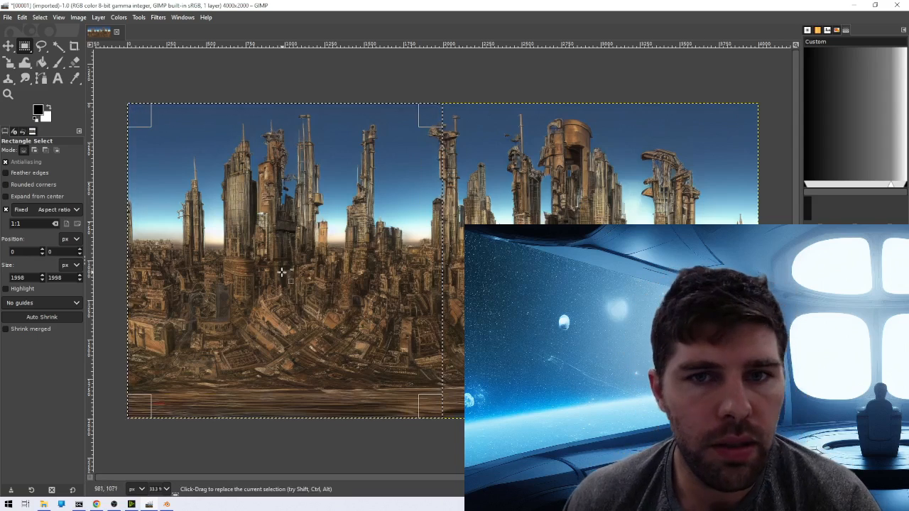
{"action": "scroll", "coordinate": [277, 269], "scroll_direction": "up", "scroll_amount": 1}
Zoom to 50% on the image centre's wrap seam, then switch to the Stable Diffusion page
{"action": "scroll", "coordinate": [254, 245], "scroll_direction": "down", "scroll_amount": 2}
{"action": "scroll", "coordinate": [253, 245], "scroll_direction": "up", "scroll_amount": 2}
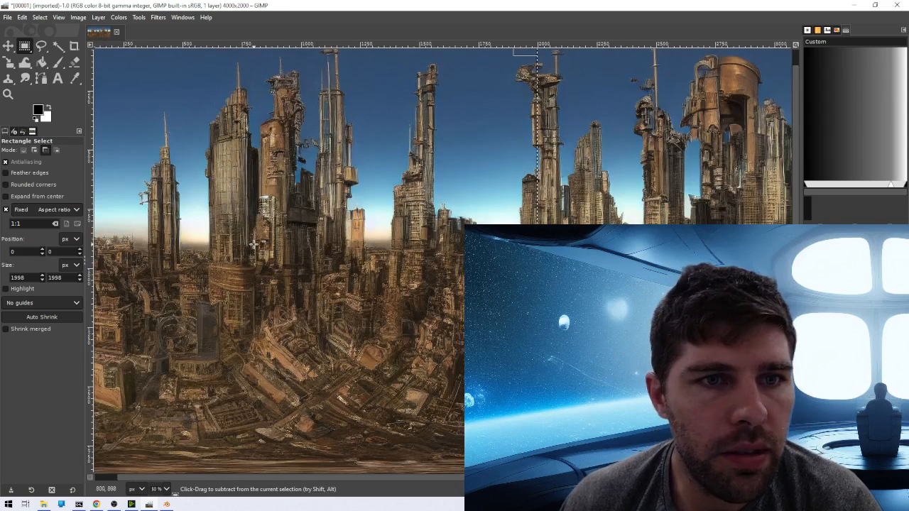
{"action": "scroll", "coordinate": [294, 240], "scroll_direction": "up", "scroll_amount": 1}
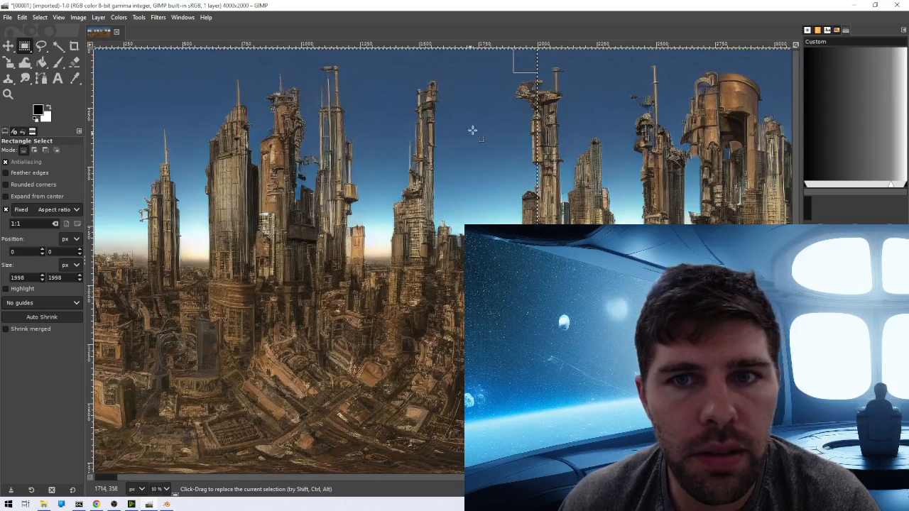
{"action": "scroll", "coordinate": [466, 171], "scroll_direction": "right", "scroll_amount": 10}
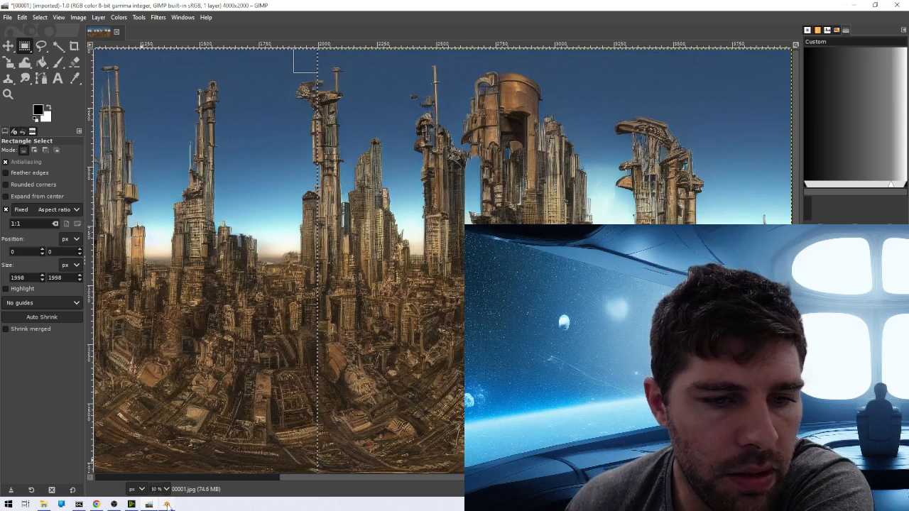
{"action": "left_click", "coordinate": [96, 504]}
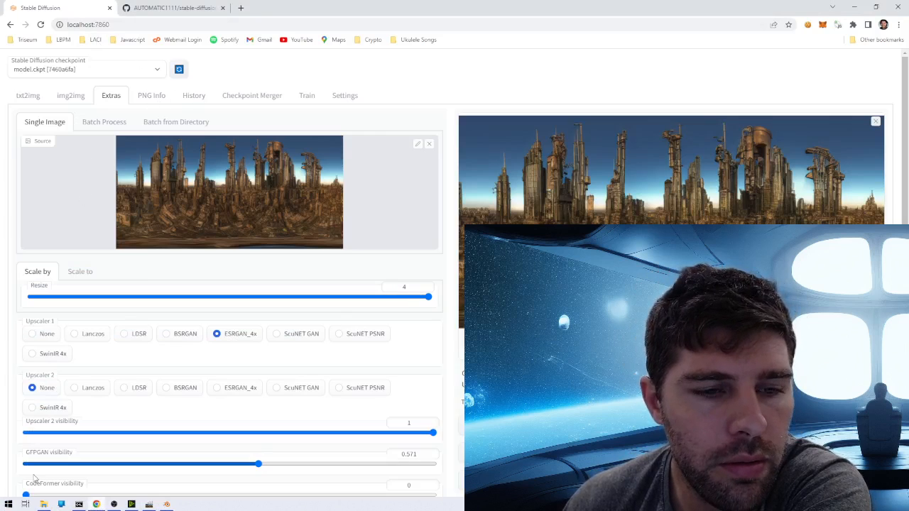
Check the Properties details of the upscaled 00001.jpg to confirm it is 4000 × 2000 pixels
{"action": "left_click", "coordinate": [43, 504]}
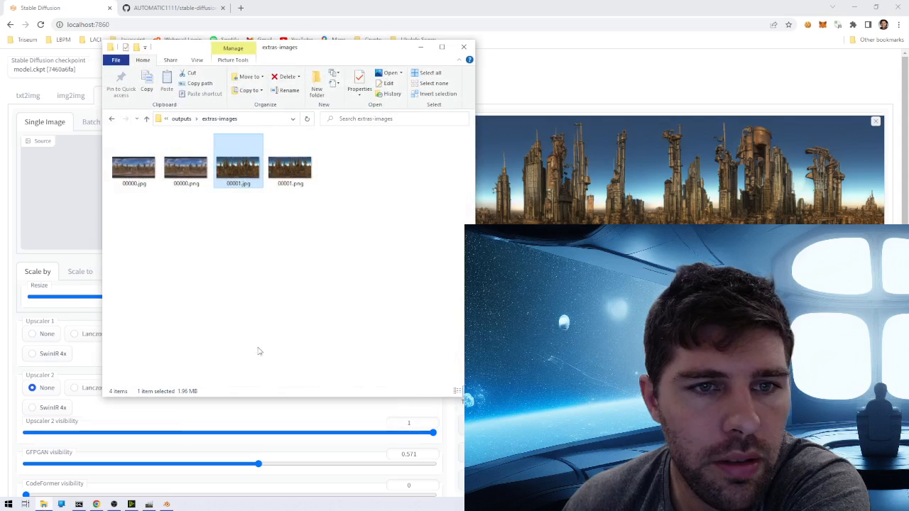
{"action": "right_click", "coordinate": [250, 177]}
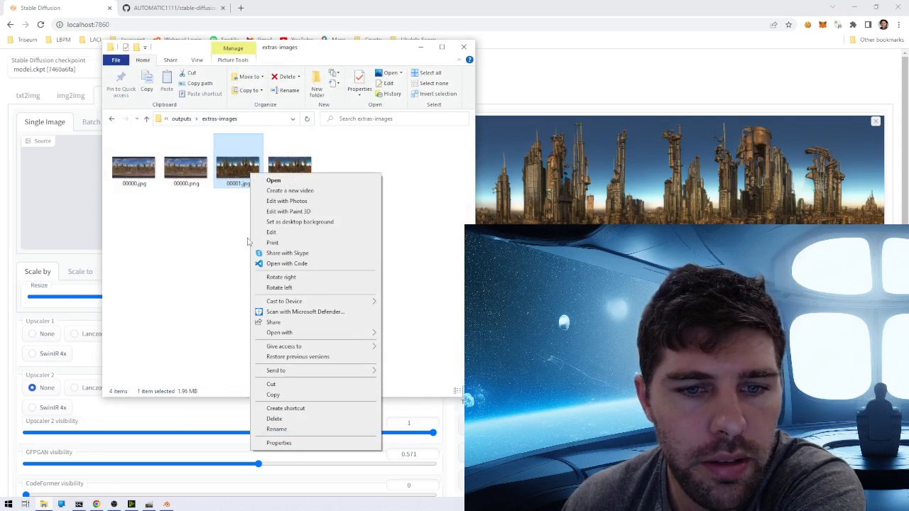
{"action": "left_click", "coordinate": [286, 443]}
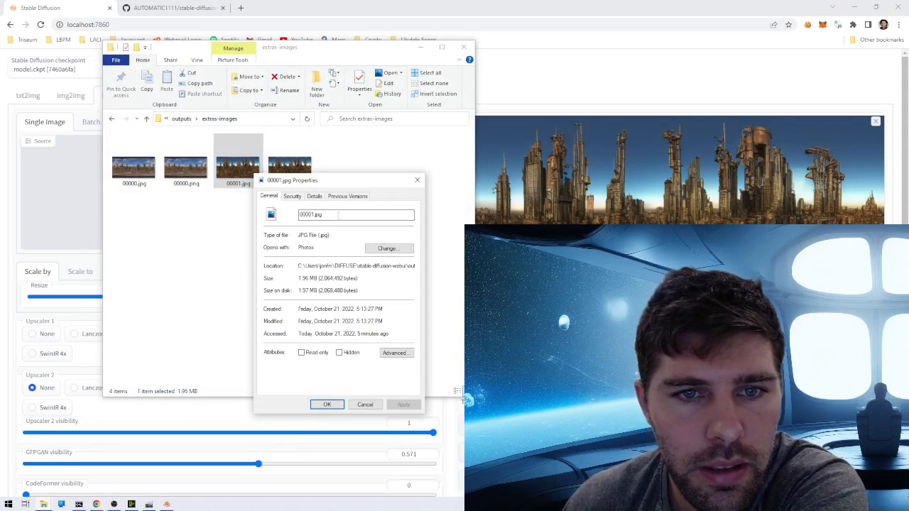
{"action": "left_click", "coordinate": [316, 196]}
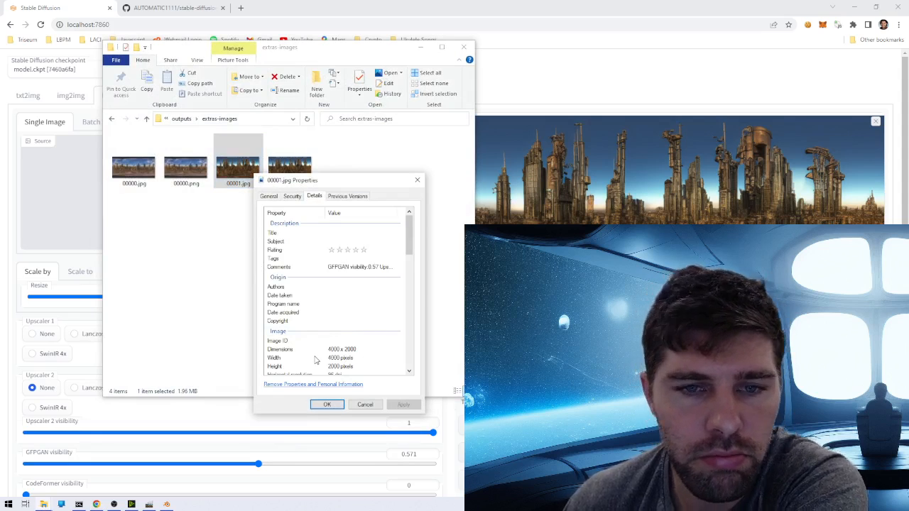
{"action": "left_click", "coordinate": [418, 180]}
Hide the file window, switch the web UI to txt2img, and return to GIMP
{"action": "left_click", "coordinate": [421, 48]}
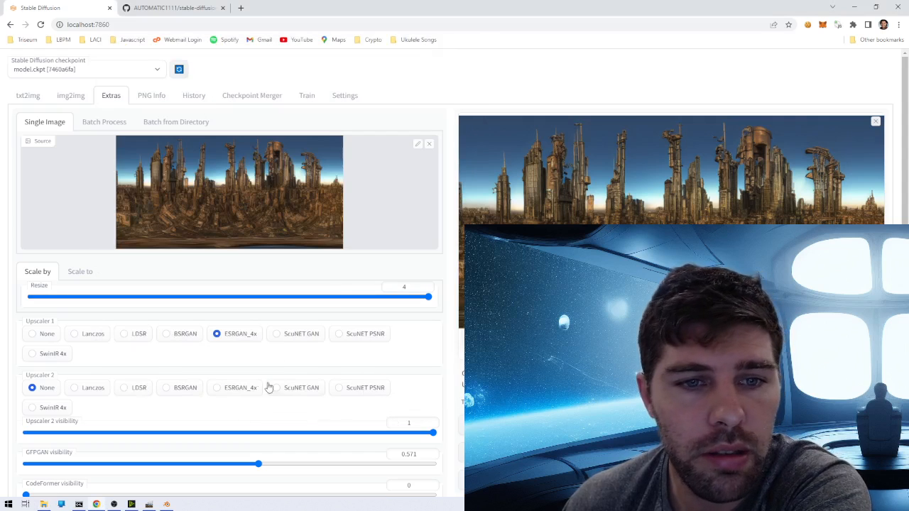
{"action": "scroll", "coordinate": [308, 356], "scroll_direction": "down", "scroll_amount": 3}
{"action": "scroll", "coordinate": [450, 347], "scroll_direction": "up", "scroll_amount": 3}
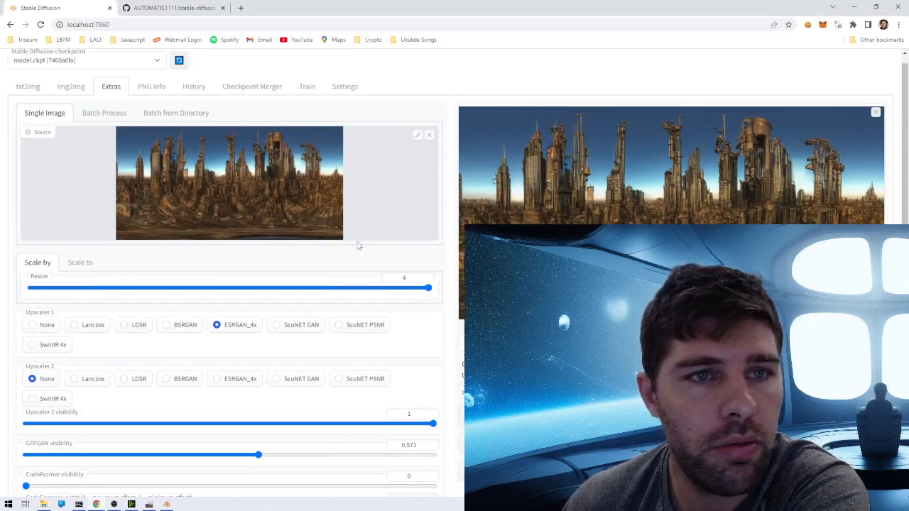
{"action": "left_click", "coordinate": [28, 88]}
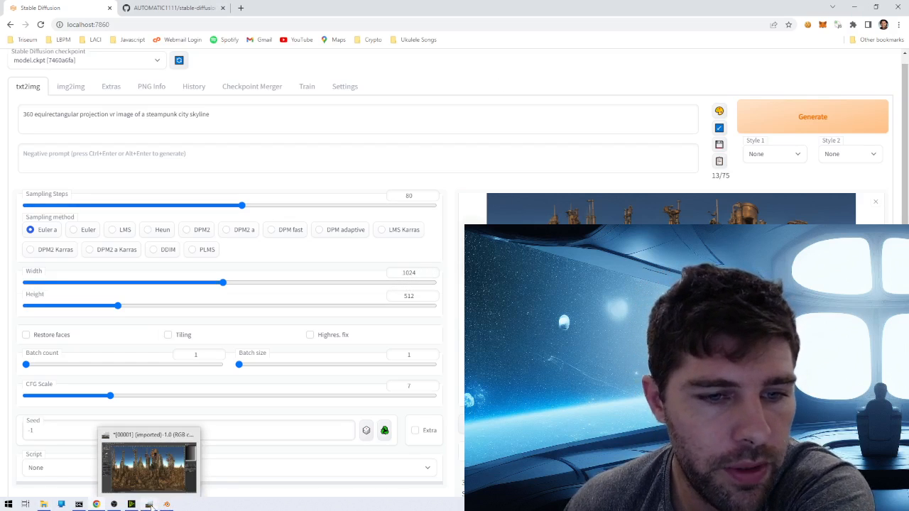
{"action": "left_click", "coordinate": [151, 506]}
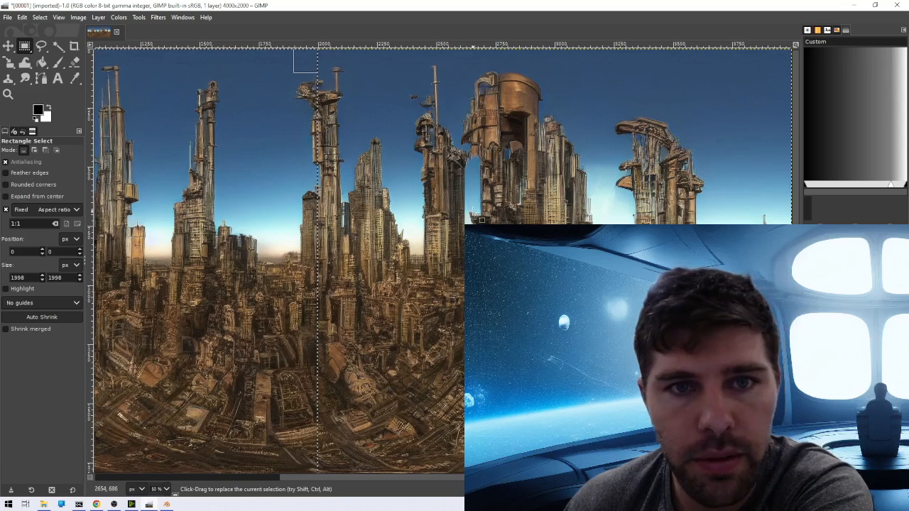
Zoom in and widen the selection to exactly 2000 px from the left edge
{"action": "scroll", "coordinate": [461, 274], "scroll_direction": "down", "scroll_amount": 3}
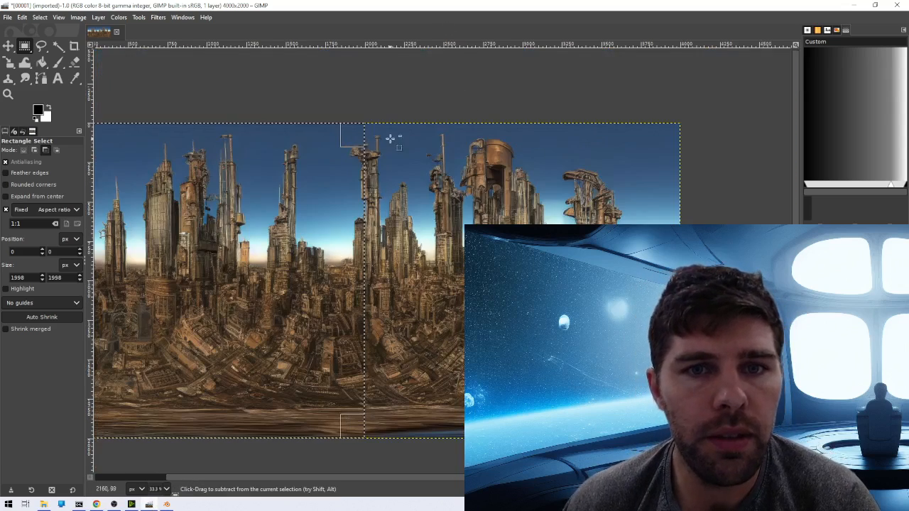
{"action": "scroll", "coordinate": [380, 136], "scroll_direction": "up", "scroll_amount": 2}
{"action": "scroll", "coordinate": [380, 136], "scroll_direction": "up", "scroll_amount": 4}
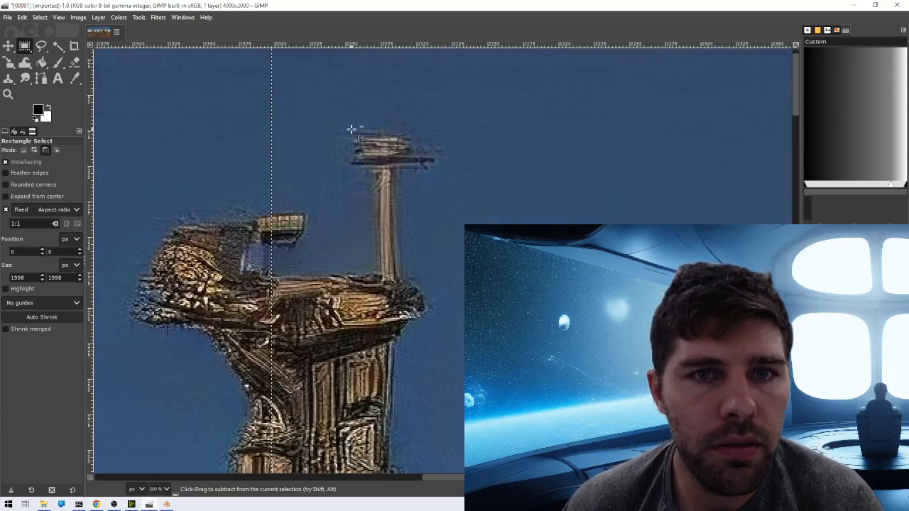
{"action": "left_click_drag", "start_coordinate": [265, 79], "coordinate": [261, 89]}
Unlock Fixed Aspect ratio and stretch top and bottom edges past the borders, giving 2000×2010 at 0,-8
{"action": "scroll", "coordinate": [325, 141], "scroll_direction": "down", "scroll_amount": 20}
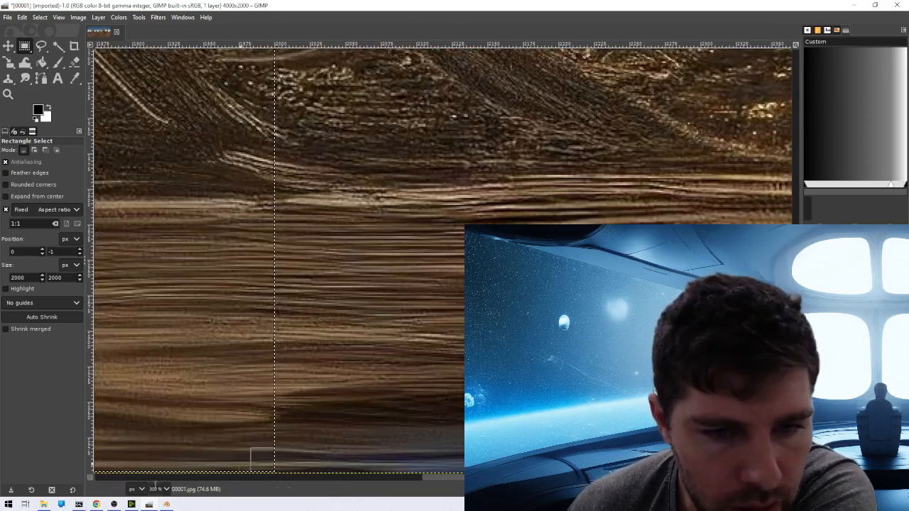
{"action": "scroll", "coordinate": [157, 458], "scroll_direction": "up", "scroll_amount": 20}
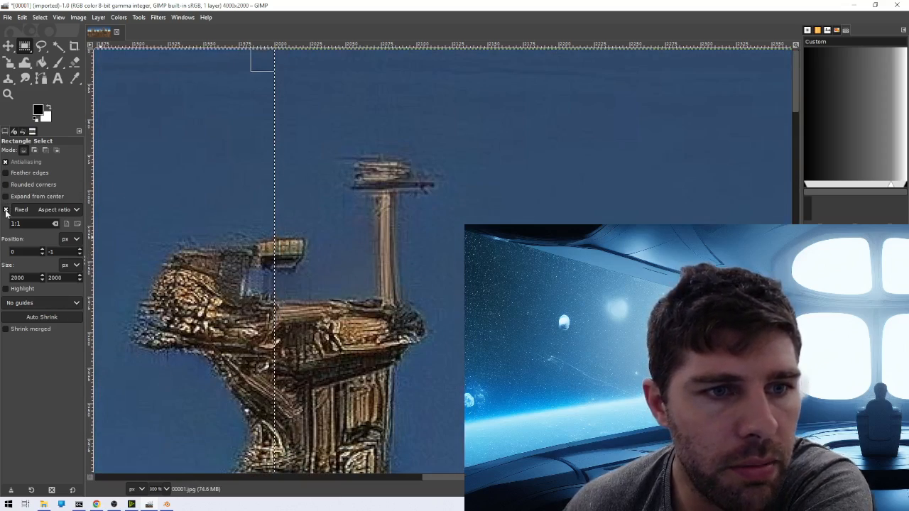
{"action": "left_click", "coordinate": [6, 210]}
{"action": "scroll", "coordinate": [422, 253], "scroll_direction": "down", "scroll_amount": 20}
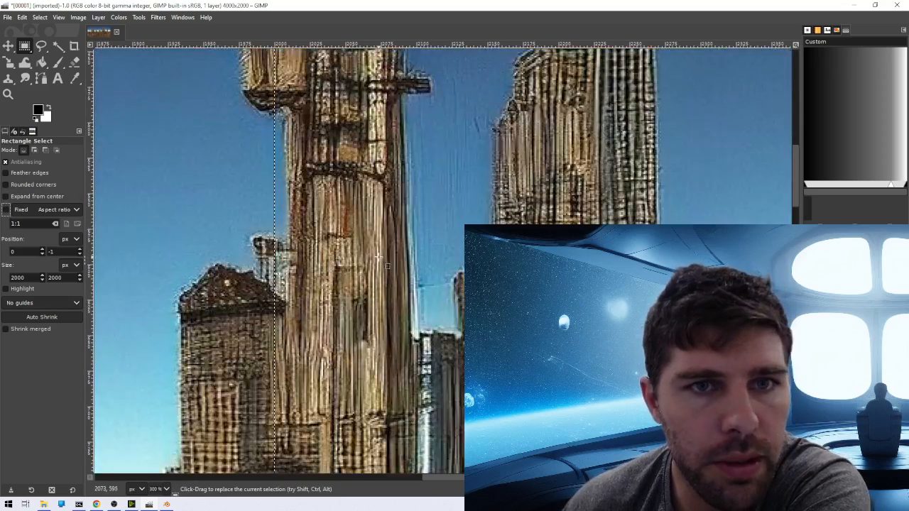
{"action": "scroll", "coordinate": [356, 385], "scroll_direction": "down", "scroll_amount": 5}
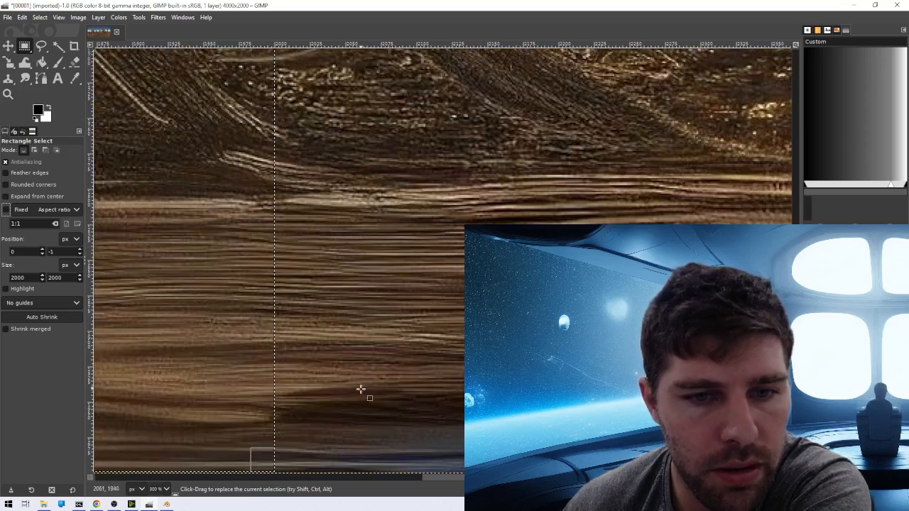
{"action": "left_click_drag", "start_coordinate": [183, 450], "coordinate": [188, 463]}
{"action": "scroll", "coordinate": [299, 334], "scroll_direction": "up", "scroll_amount": 20}
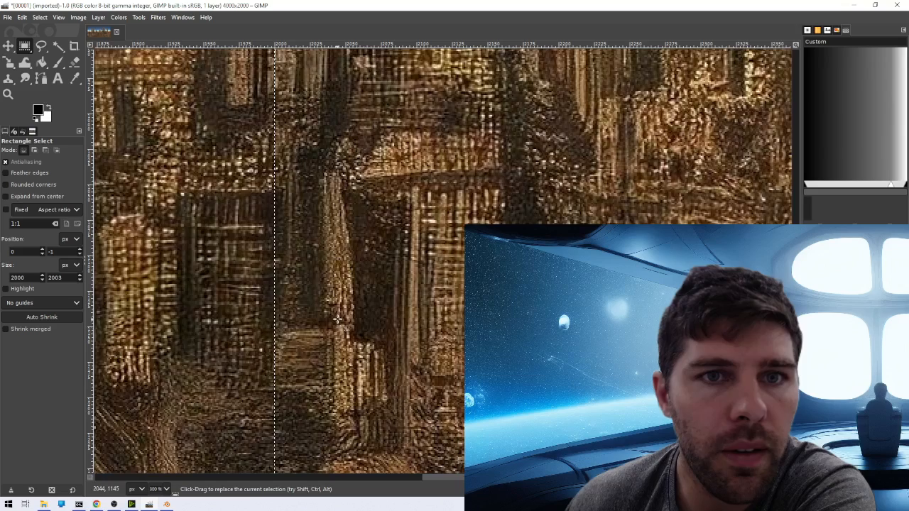
{"action": "scroll", "coordinate": [331, 323], "scroll_direction": "up", "scroll_amount": 10}
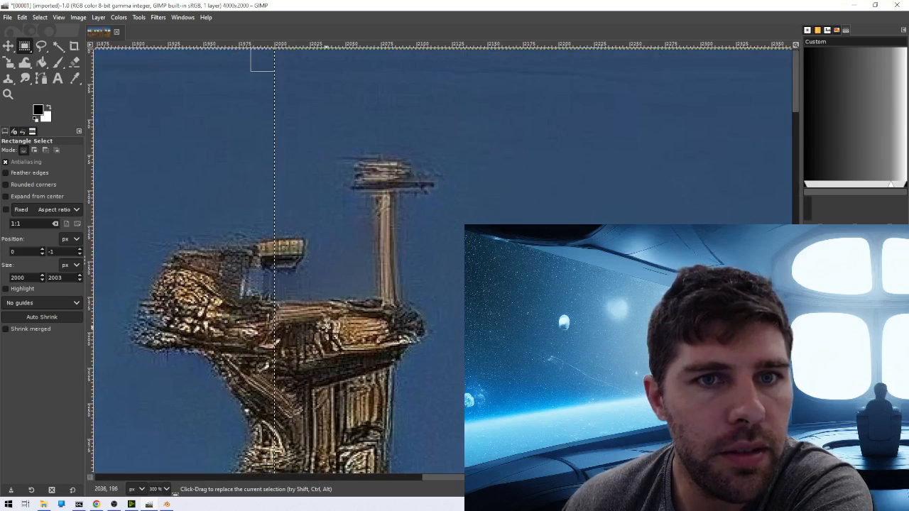
{"action": "left_click_drag", "start_coordinate": [186, 56], "coordinate": [183, 44]}
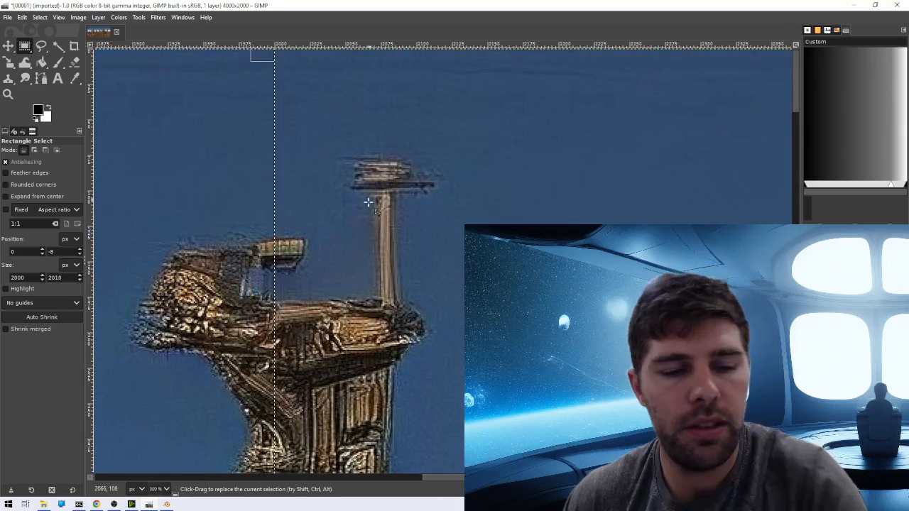
{"action": "scroll", "coordinate": [354, 263], "scroll_direction": "down", "scroll_amount": 7}
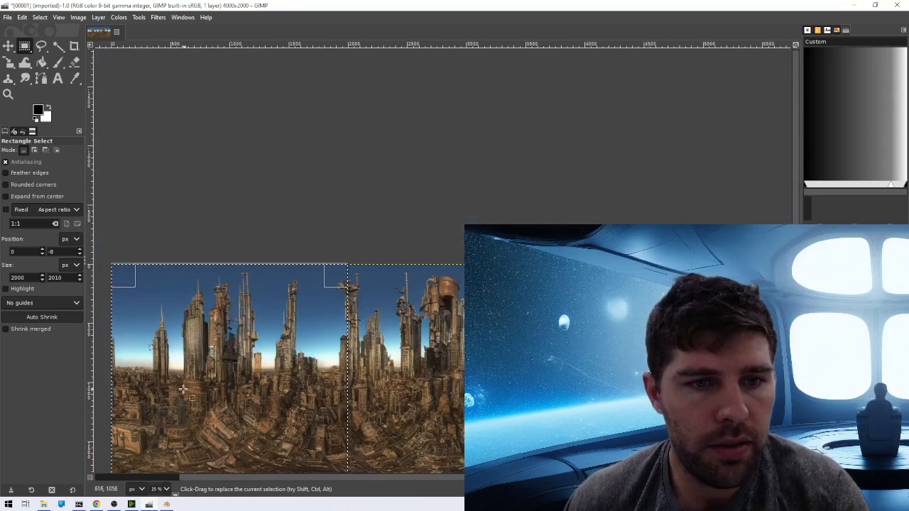
Extend the selection over the full left half, then cut and paste it as a new layer
{"action": "left_click_drag", "start_coordinate": [125, 378], "coordinate": [121, 383]}
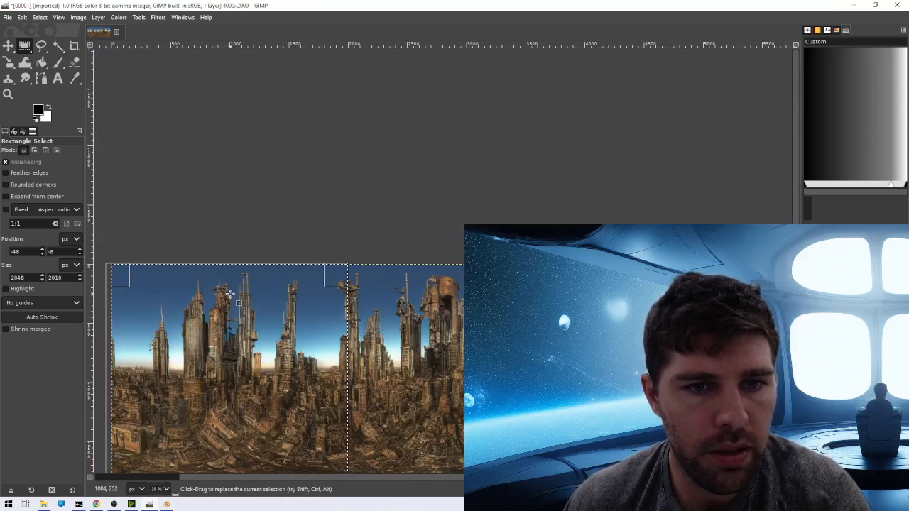
{"action": "left_click_drag", "start_coordinate": [238, 280], "coordinate": [239, 270]}
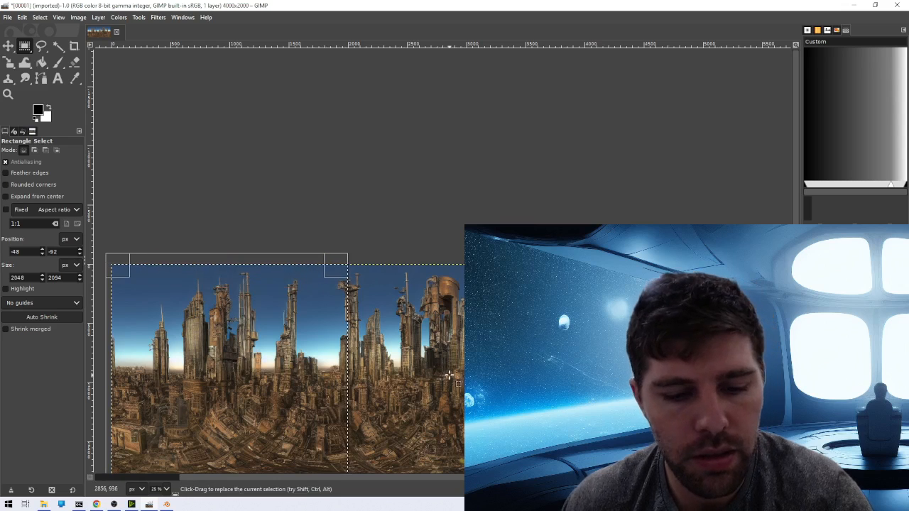
{"action": "key", "text": "ctrl"}
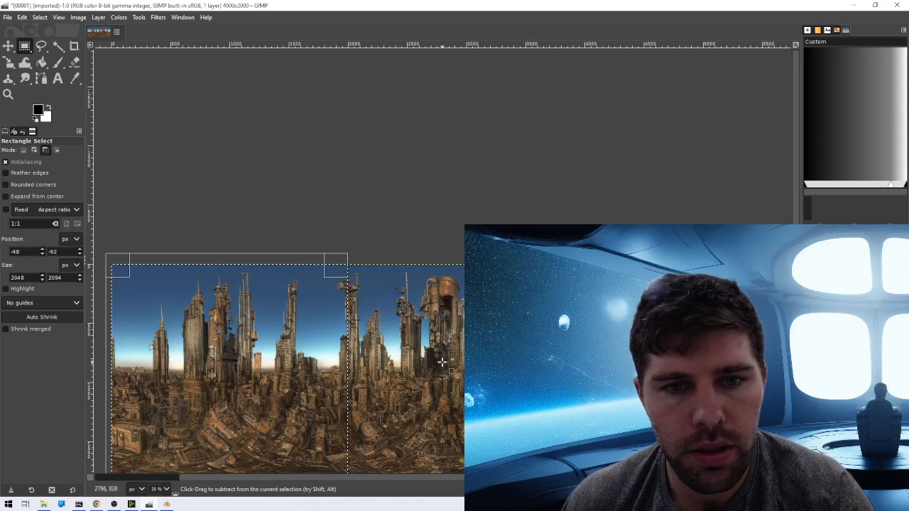
{"action": "key", "text": "ctrl+x"}
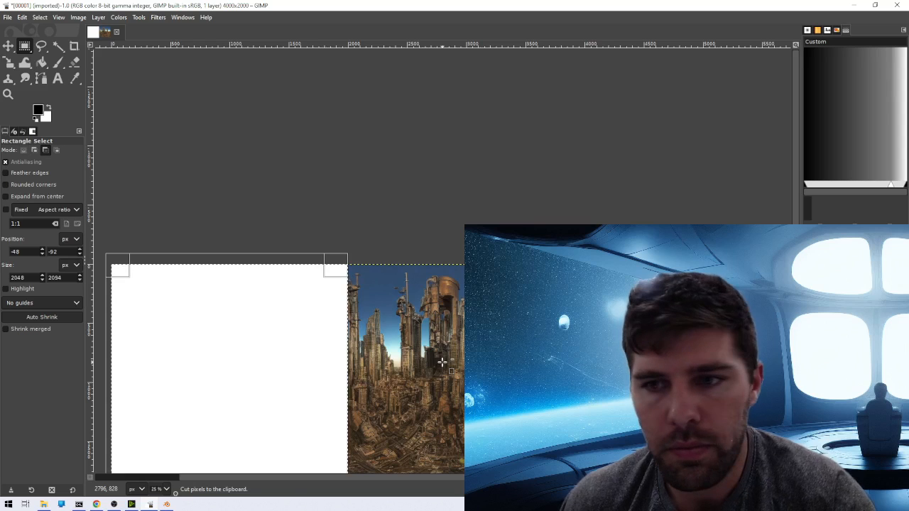
{"action": "key", "text": "ctrl+v"}
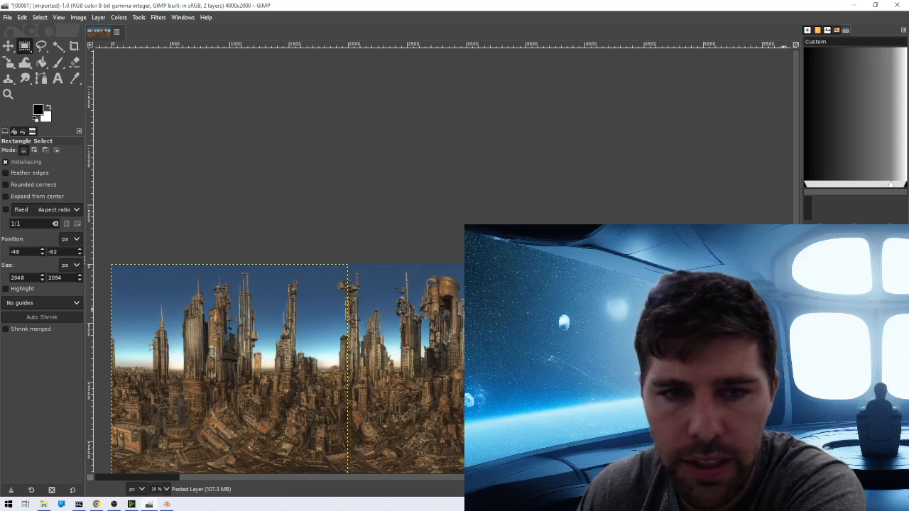
Clear the left half of the original city layer, then nudge that layer left with Move
{"action": "left_click", "coordinate": [852, 311]}
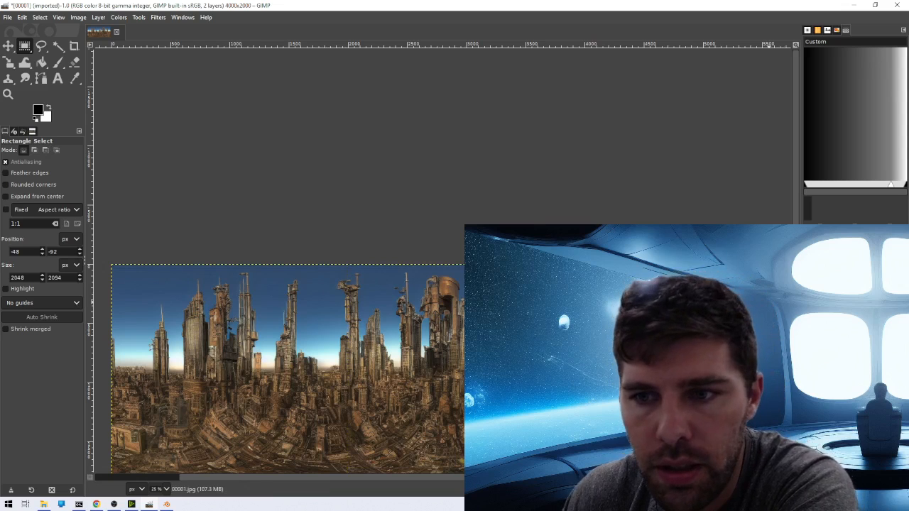
{"action": "key", "text": "Delete"}
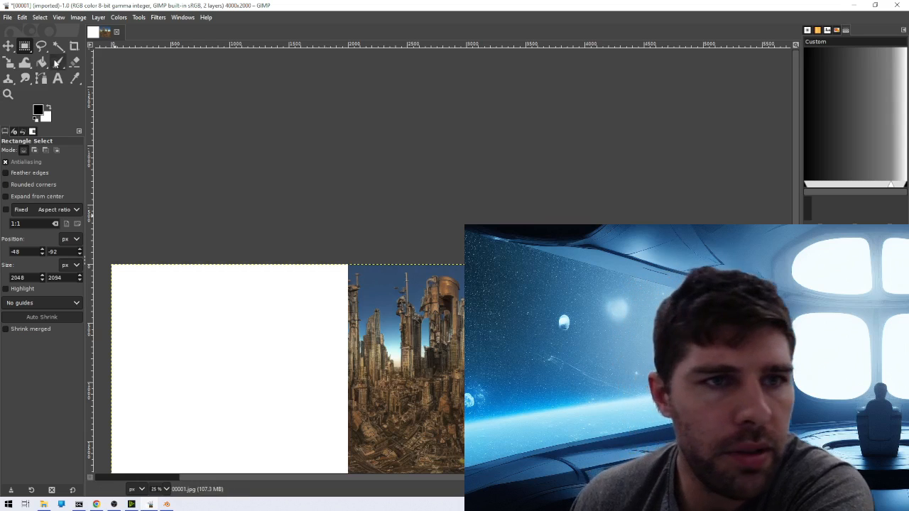
{"action": "left_click", "coordinate": [8, 46]}
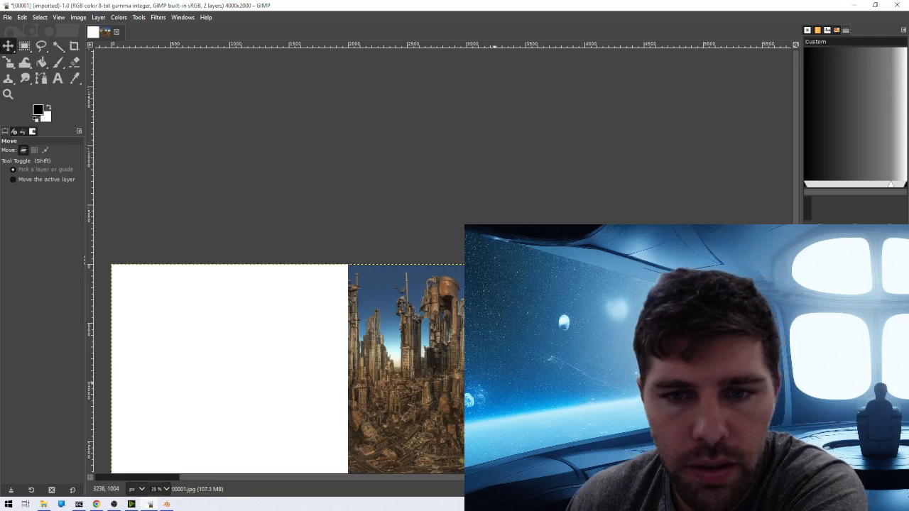
{"action": "key", "text": "Left"}
{"action": "key", "text": "Left"}
{"action": "key", "text": "Left"}
{"action": "key", "text": "Left"}
{"action": "key", "text": "Left"}
{"action": "key", "text": "Left"}
{"action": "key", "text": "Left"}
{"action": "key", "text": "Left"}
{"action": "key", "text": "Left"}
{"action": "key", "text": "Left"}
{"action": "key", "text": "Left"}
{"action": "key", "text": "Left"}
{"action": "key", "text": "Left"}
{"action": "key", "text": "Left"}
{"action": "key", "text": "Left"}
{"action": "key", "text": "Left"}
{"action": "key", "text": "Left"}
{"action": "key", "text": "Left"}
{"action": "key", "text": "Left"}
{"action": "key", "text": "Left"}
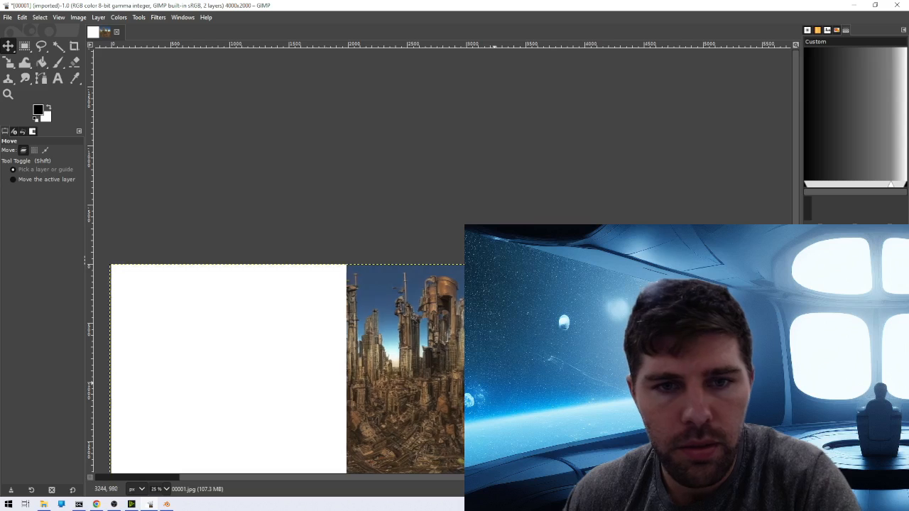
Slide the base city layer left and nudge it flush against the image's left edge
{"action": "left_click_drag", "start_coordinate": [490, 392], "coordinate": [273, 401]}
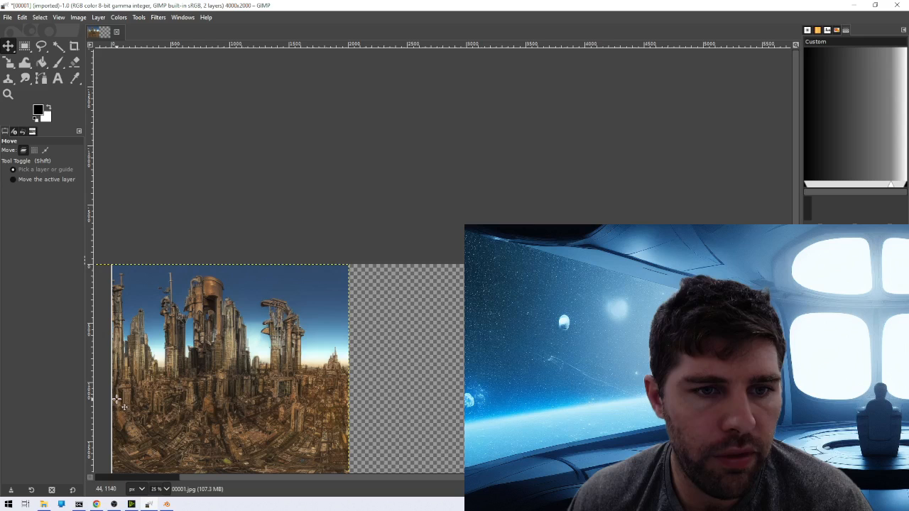
{"action": "scroll", "coordinate": [112, 362], "scroll_direction": "left", "scroll_amount": 2}
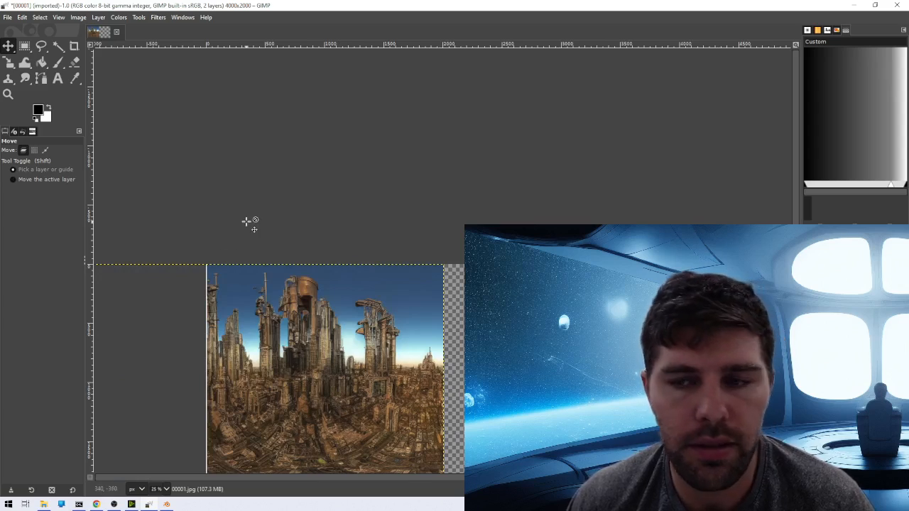
{"action": "left_click_drag", "start_coordinate": [270, 218], "coordinate": [324, 138]}
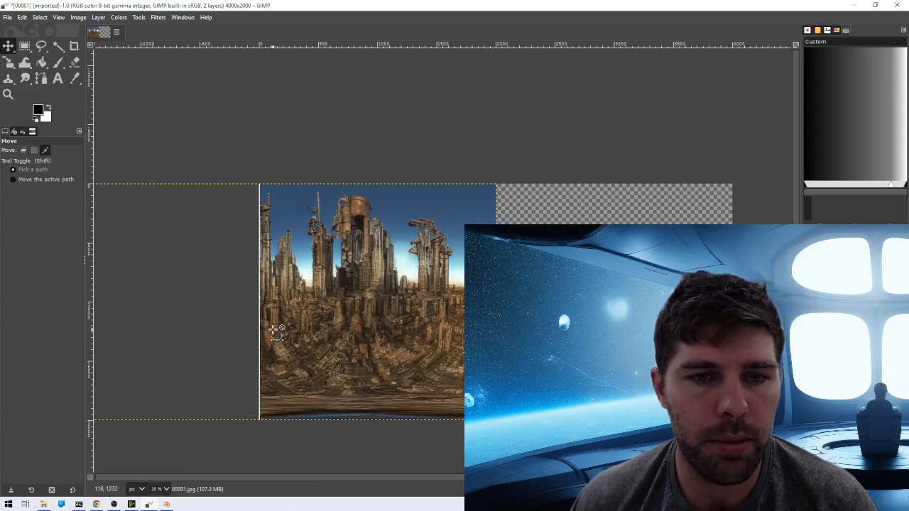
{"action": "scroll", "coordinate": [275, 331], "scroll_direction": "up", "scroll_amount": 4}
{"action": "key", "text": "Left"}
{"action": "key", "text": "Left"}
{"action": "key", "text": "Left"}
{"action": "key", "text": "Left"}
{"action": "key", "text": "Left"}
{"action": "key", "text": "Left"}
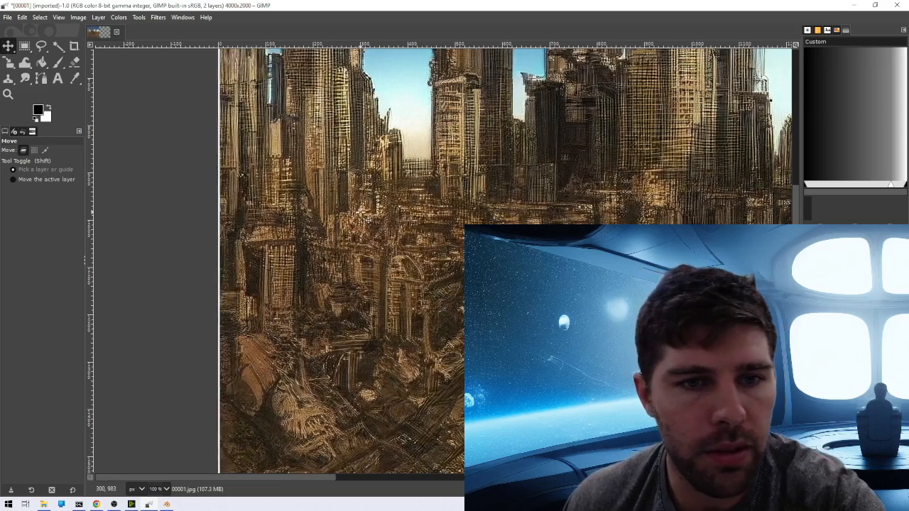
{"action": "key", "text": "Left"}
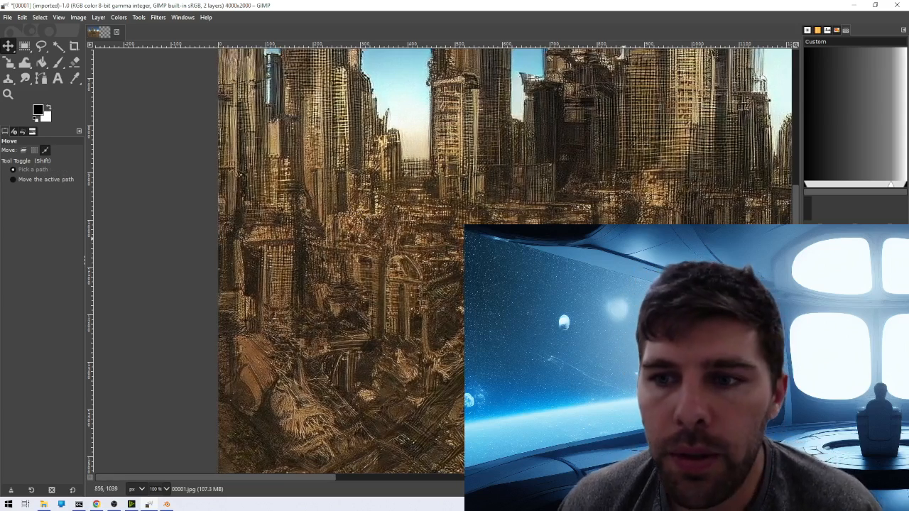
Show and select the Pasted Layer, then drag it toward the right half
{"action": "scroll", "coordinate": [615, 238], "scroll_direction": "down", "scroll_amount": 5}
{"action": "scroll", "coordinate": [662, 256], "scroll_direction": "right", "scroll_amount": 4}
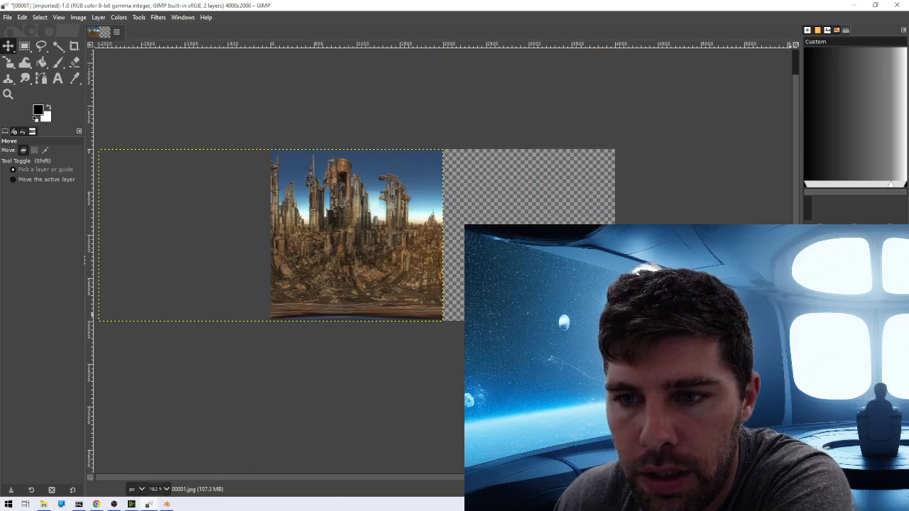
{"action": "left_click", "coordinate": [810, 310]}
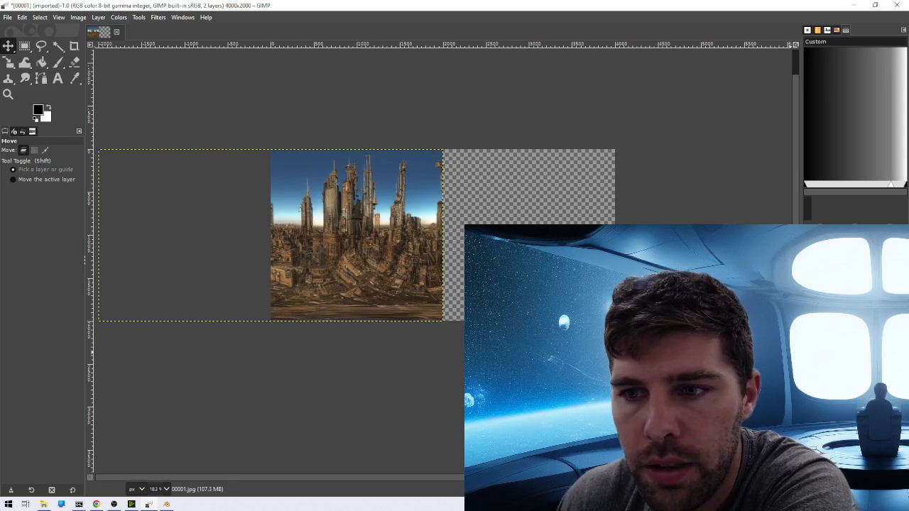
{"action": "left_click", "coordinate": [845, 312]}
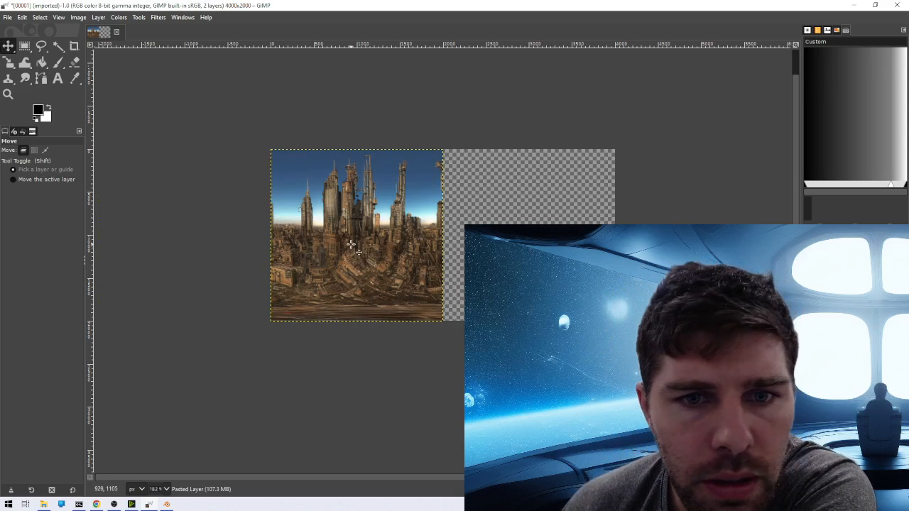
{"action": "left_click_drag", "start_coordinate": [353, 244], "coordinate": [524, 253]}
Nudge the Pasted Layer left three times to close the transparent gap at the centre seam
{"action": "scroll", "coordinate": [532, 251], "scroll_direction": "down", "scroll_amount": 1}
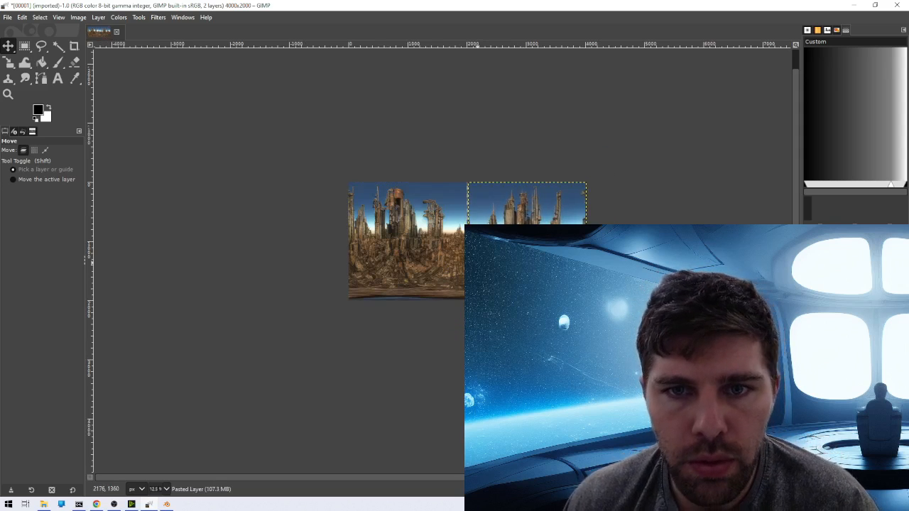
{"action": "scroll", "coordinate": [473, 263], "scroll_direction": "up", "scroll_amount": 6}
{"action": "scroll", "coordinate": [470, 262], "scroll_direction": "down", "scroll_amount": 3}
{"action": "scroll", "coordinate": [478, 252], "scroll_direction": "up", "scroll_amount": 3}
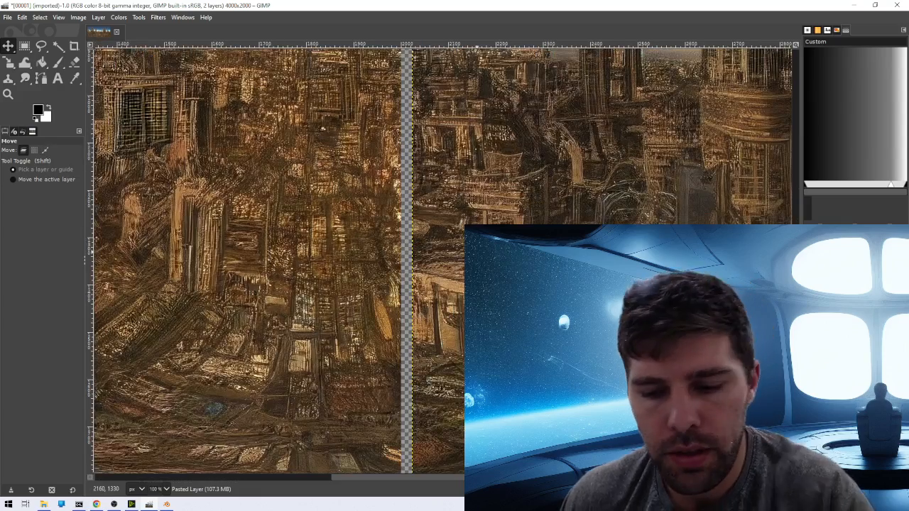
{"action": "key", "text": "Left"}
{"action": "key", "text": "Left"}
{"action": "key", "text": "Left"}
{"action": "key", "text": "Left"}
{"action": "key", "text": "Left"}
{"action": "key", "text": "Left"}
{"action": "key", "text": "Left"}
{"action": "key", "text": "Left"}
{"action": "key", "text": "Left"}
{"action": "key", "text": "Left"}
{"action": "key", "text": "Left"}
{"action": "key", "text": "Left"}
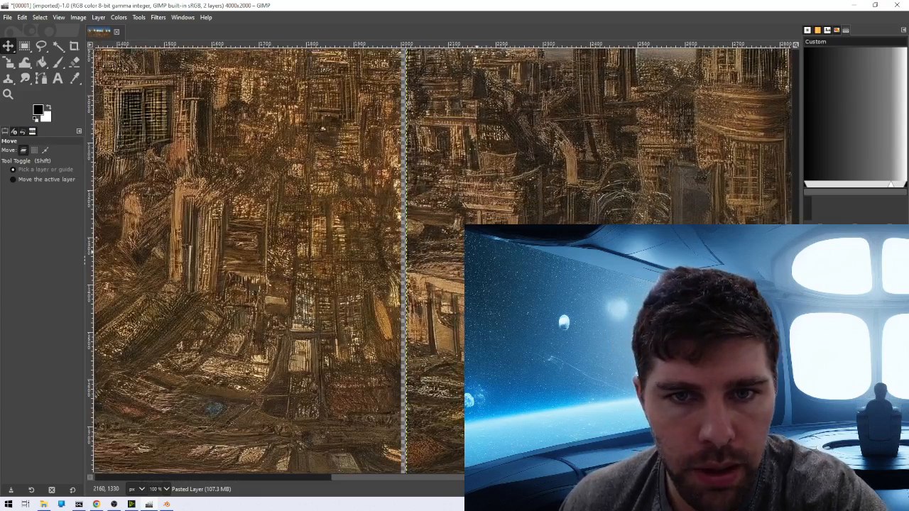
{"action": "key", "text": "Left"}
{"action": "key", "text": "Left"}
{"action": "key", "text": "Left"}
{"action": "key", "text": "Left"}
{"action": "key", "text": "Left"}
{"action": "key", "text": "Left"}
{"action": "key", "text": "Left"}
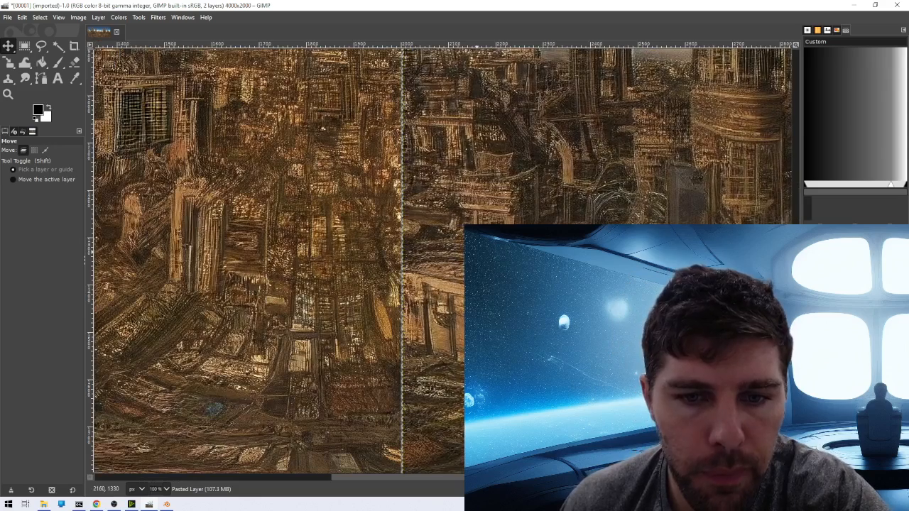
{"action": "key", "text": "Left"}
{"action": "key", "text": "Left"}
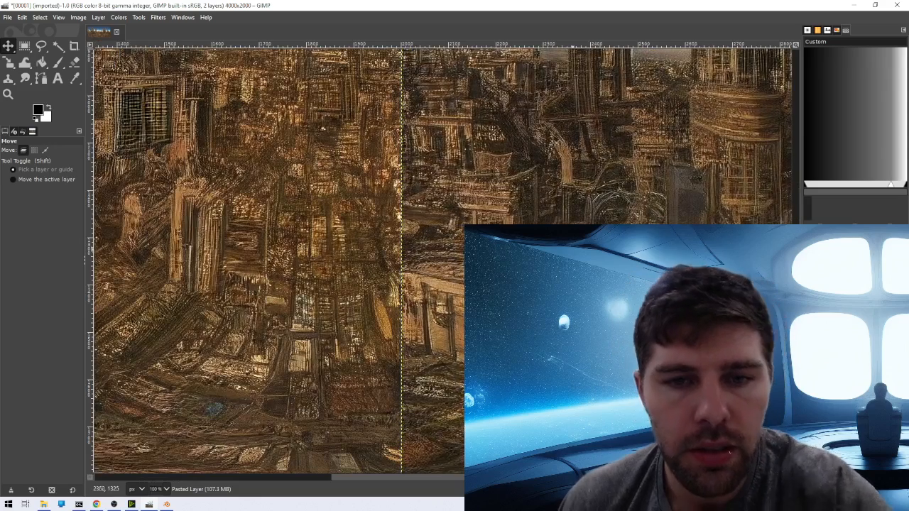
Inspect the centre seam and hide the pasted layer to compare
{"action": "scroll", "coordinate": [564, 261], "scroll_direction": "down", "scroll_amount": 3}
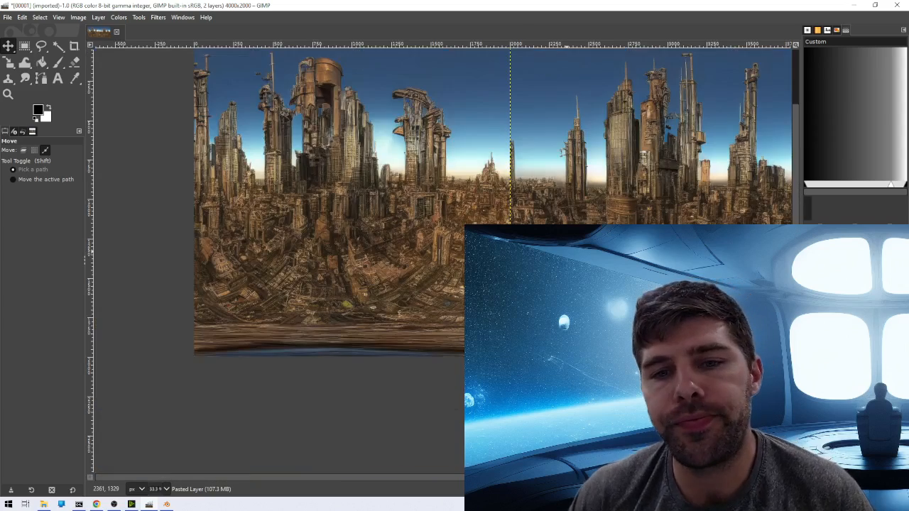
{"action": "scroll", "coordinate": [568, 234], "scroll_direction": "down", "scroll_amount": 1}
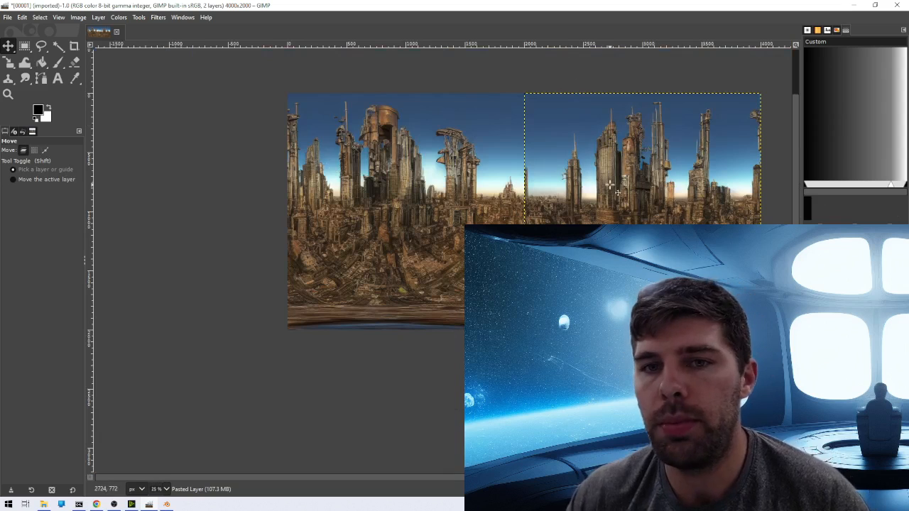
{"action": "scroll", "coordinate": [597, 213], "scroll_direction": "right", "scroll_amount": 2}
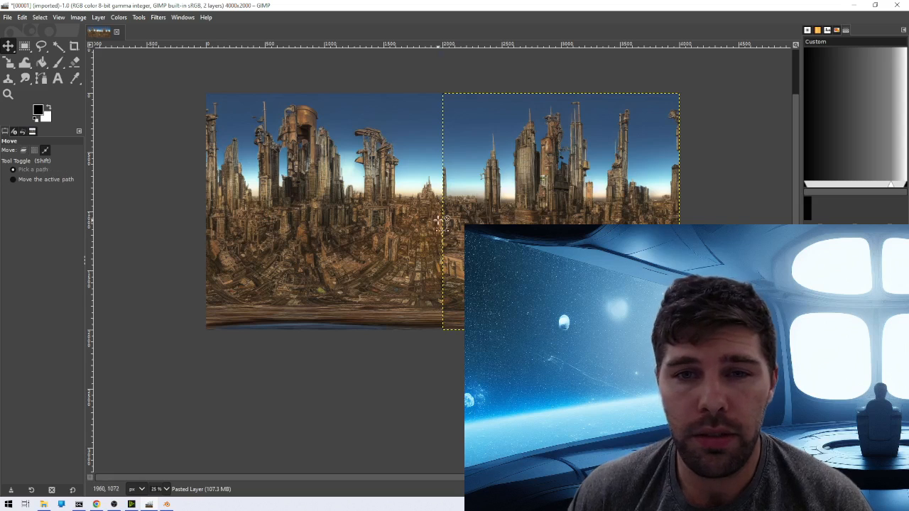
{"action": "scroll", "coordinate": [518, 210], "scroll_direction": "up", "scroll_amount": 1, "text": "ctrl"}
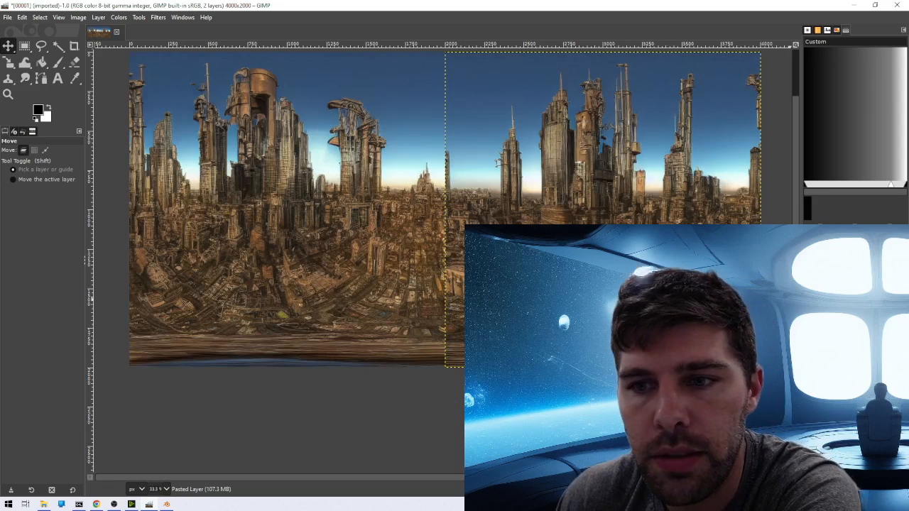
{"action": "key", "text": "Delete"}
{"action": "left_click", "coordinate": [809, 298]}
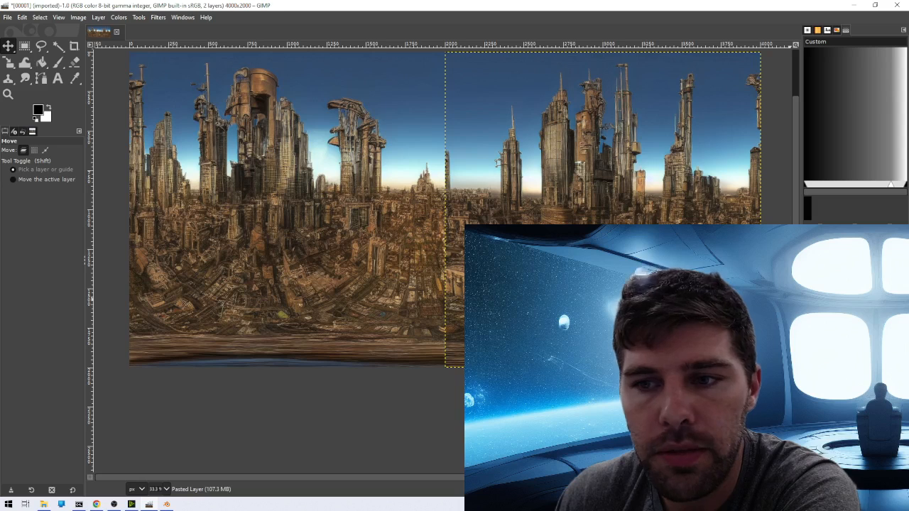
{"action": "left_click", "coordinate": [99, 18]}
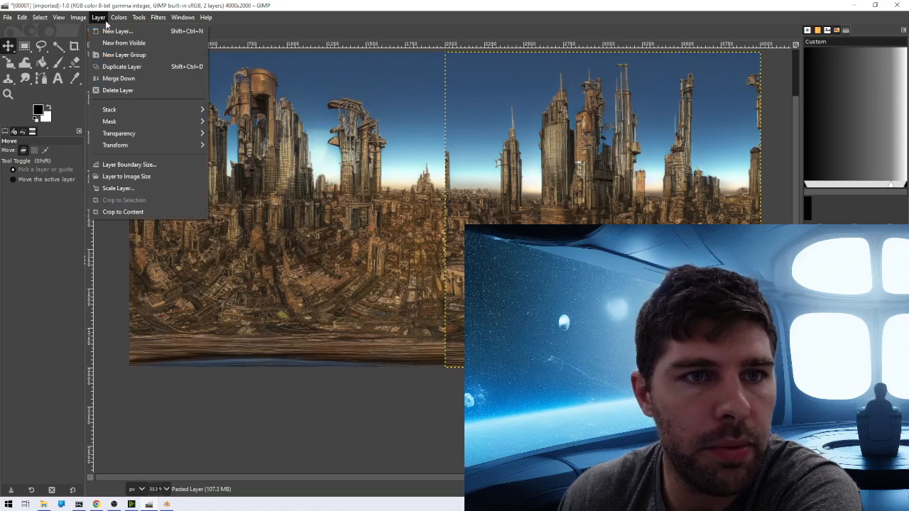
{"action": "left_click", "coordinate": [96, 19]}
{"action": "left_click", "coordinate": [97, 20]}
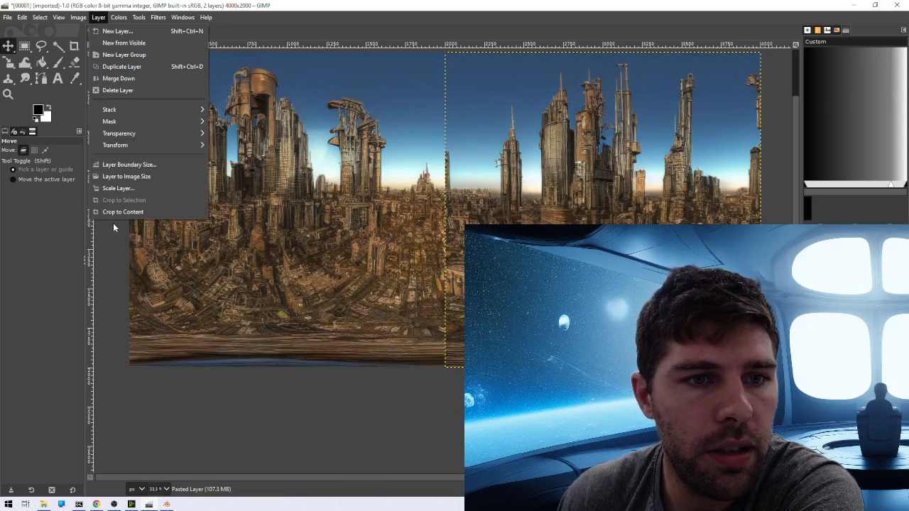
{"action": "left_click", "coordinate": [124, 44]}
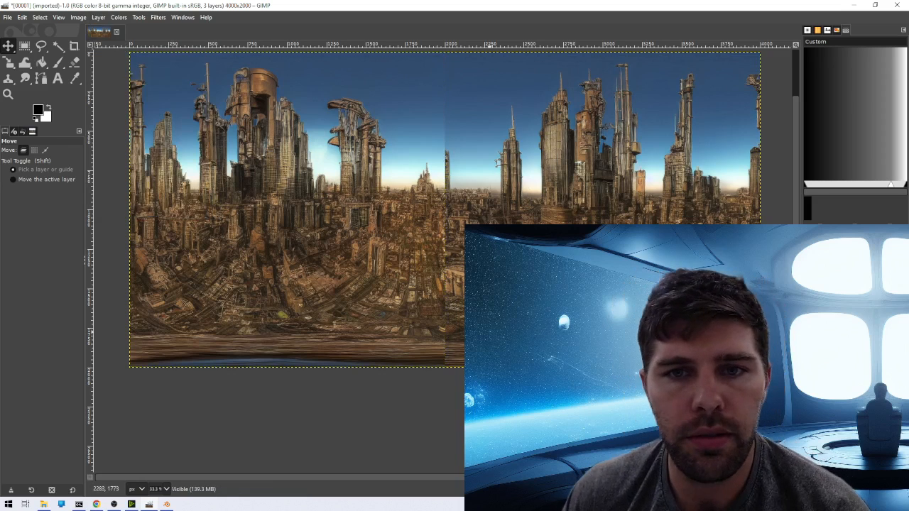
{"action": "scroll", "coordinate": [445, 234], "scroll_direction": "up", "scroll_amount": 2}
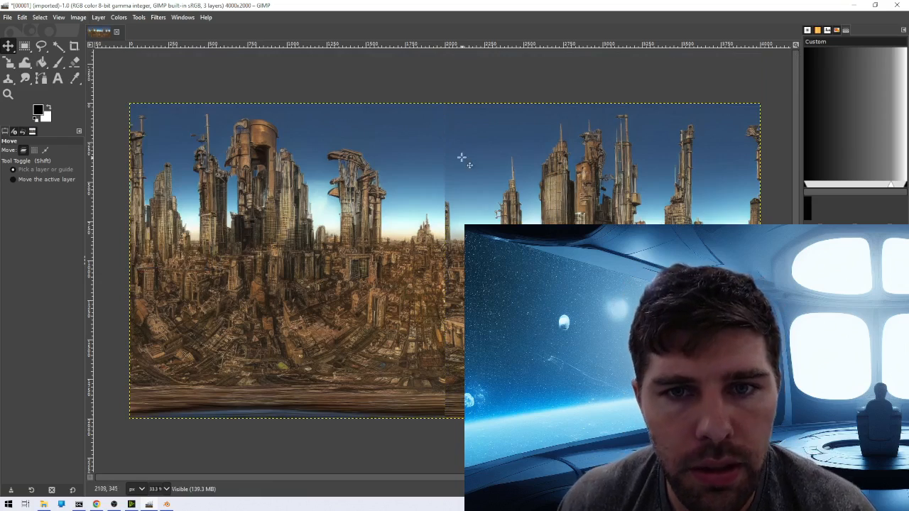
{"action": "scroll", "coordinate": [462, 158], "scroll_direction": "up", "scroll_amount": 6}
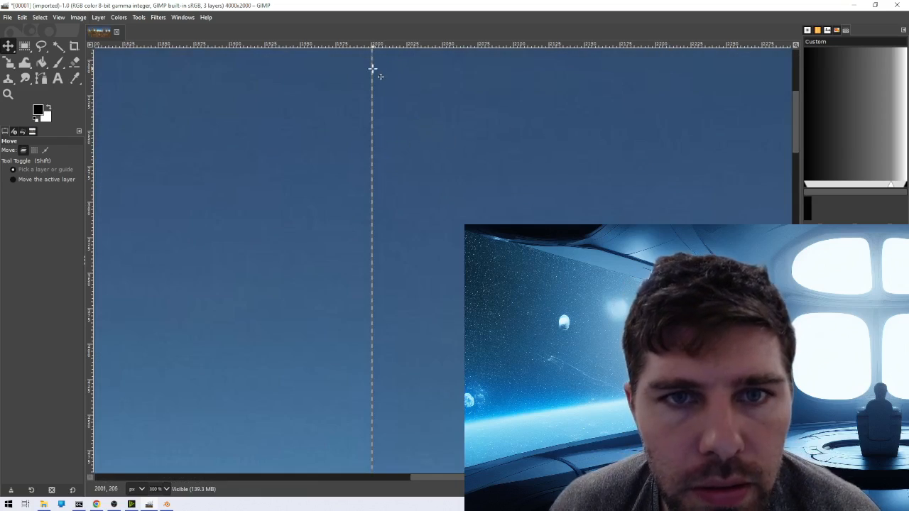
{"action": "scroll", "coordinate": [386, 223], "scroll_direction": "down", "scroll_amount": 5}
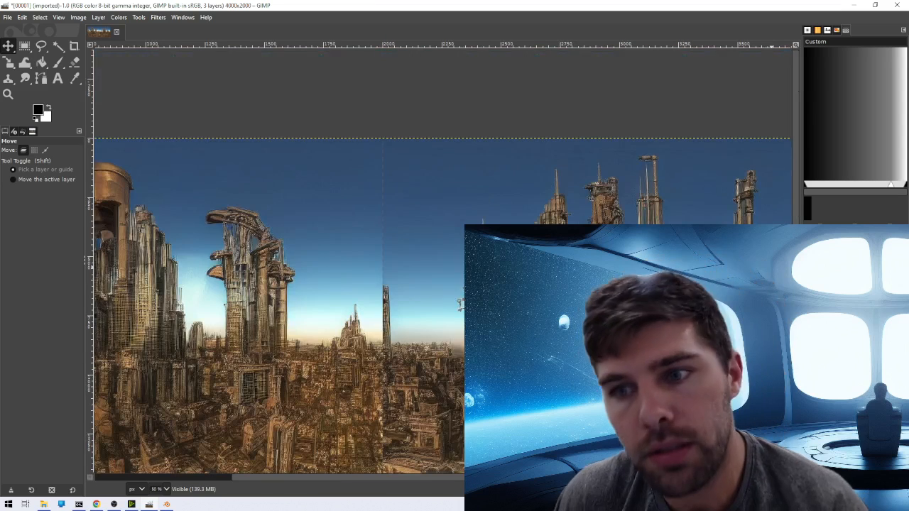
Delete the merged Visible layer from the Layers dock
{"action": "right_click", "coordinate": [876, 305]}
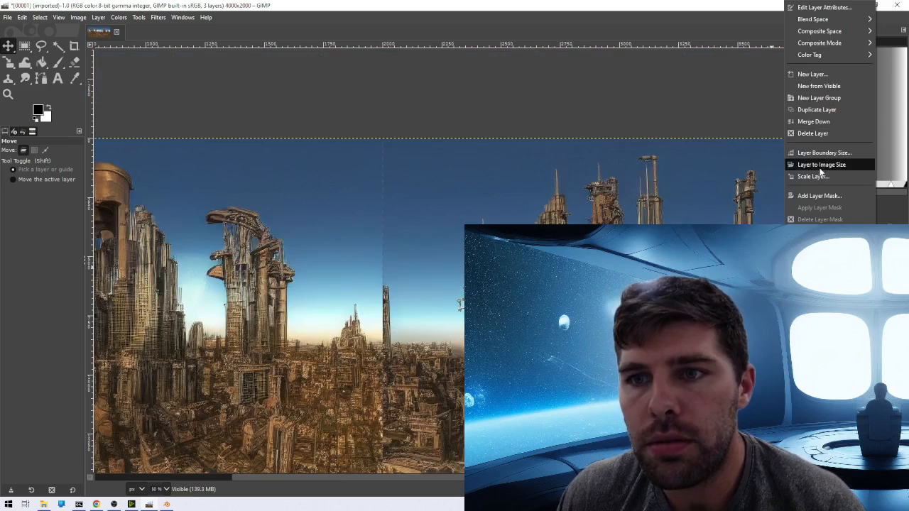
{"action": "left_click", "coordinate": [697, 176]}
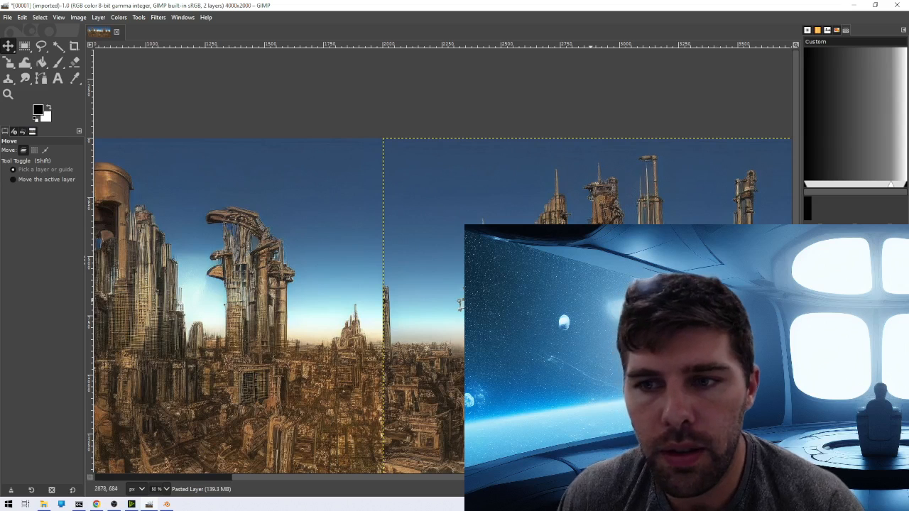
{"action": "scroll", "coordinate": [364, 212], "scroll_direction": "up", "scroll_amount": 9}
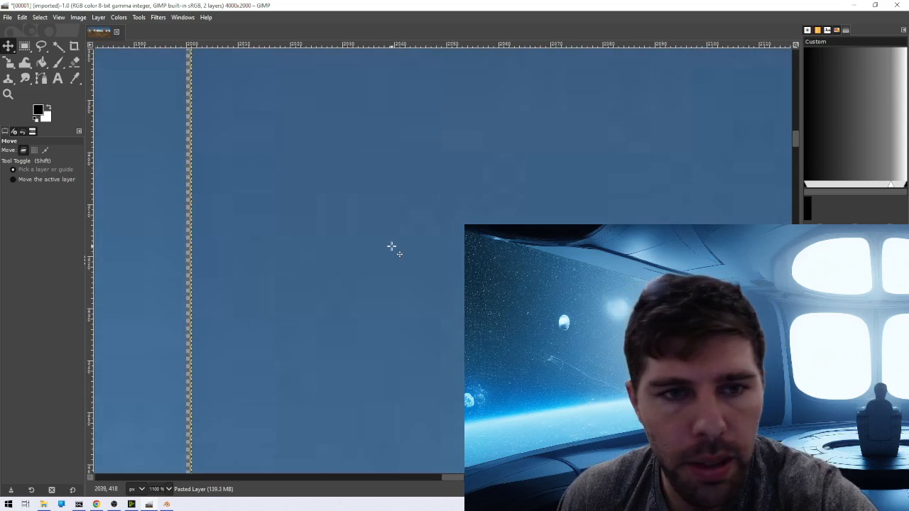
Shift the Pasted Layer one pixel left and check the seam for remaining gaps
{"action": "key", "text": "Left"}
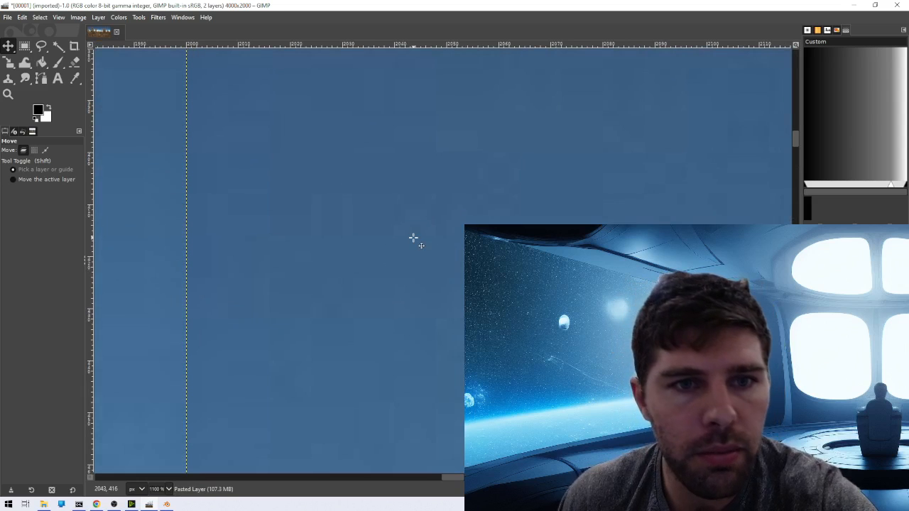
{"action": "scroll", "coordinate": [412, 239], "scroll_direction": "down", "scroll_amount": 5}
{"action": "scroll", "coordinate": [417, 240], "scroll_direction": "right", "scroll_amount": 20}
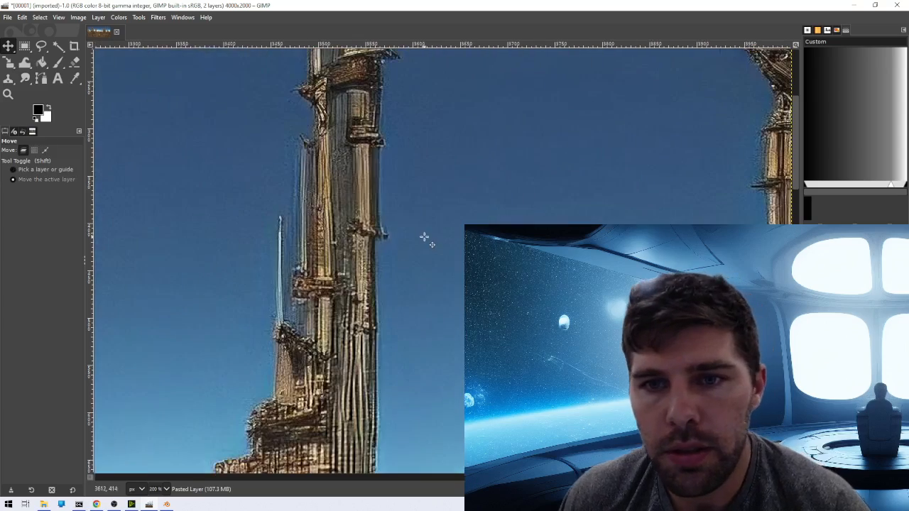
{"action": "scroll", "coordinate": [515, 269], "scroll_direction": "down", "scroll_amount": 5}
{"action": "scroll", "coordinate": [571, 300], "scroll_direction": "up", "scroll_amount": 6}
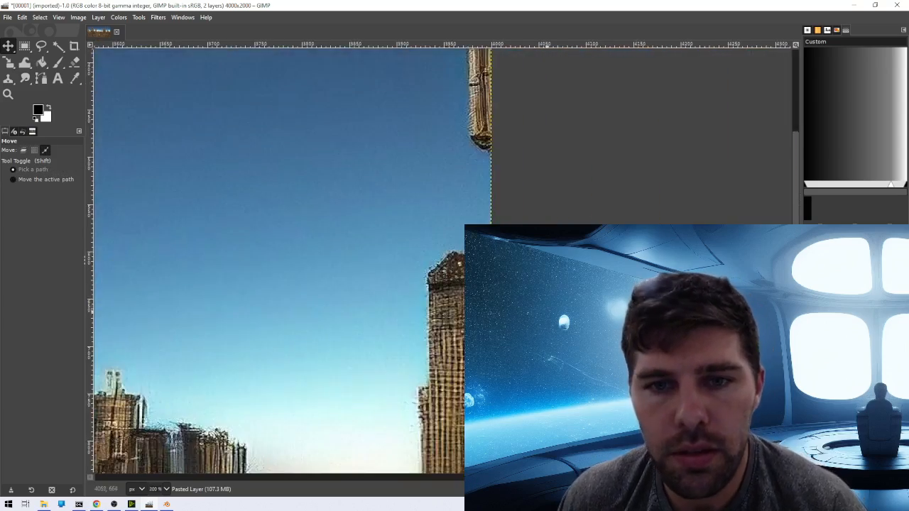
{"action": "scroll", "coordinate": [469, 395], "scroll_direction": "up", "scroll_amount": 2}
{"action": "scroll", "coordinate": [469, 395], "scroll_direction": "down", "scroll_amount": 6}
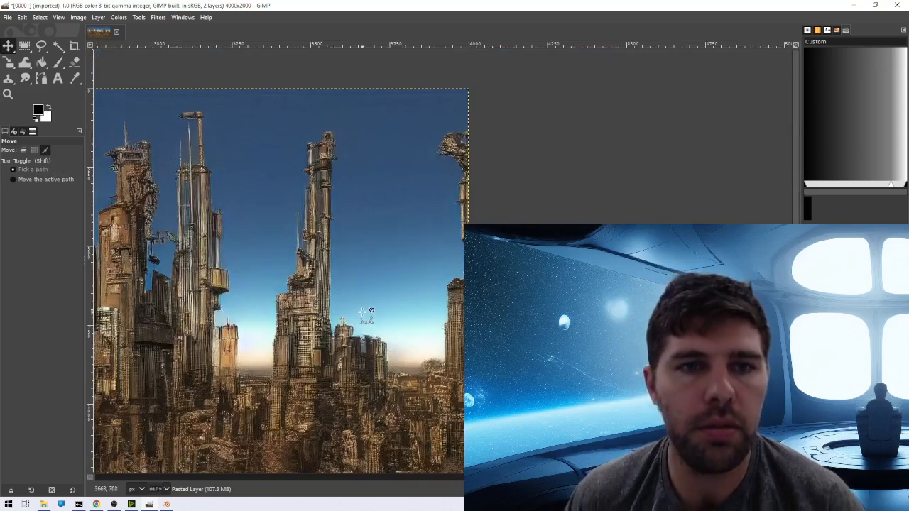
{"action": "scroll", "coordinate": [367, 314], "scroll_direction": "down", "scroll_amount": 4}
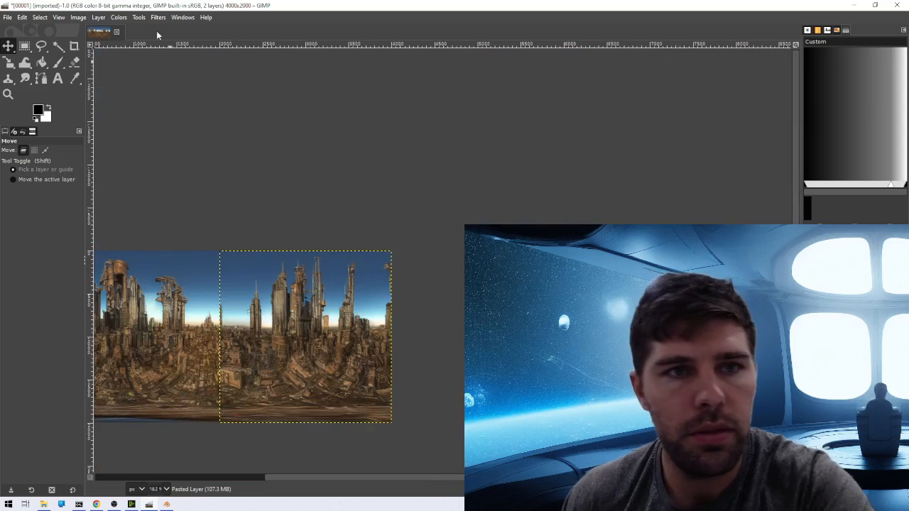
Add a merged layer with Layer > New from Visible and scroll to the seam
{"action": "left_click", "coordinate": [98, 17]}
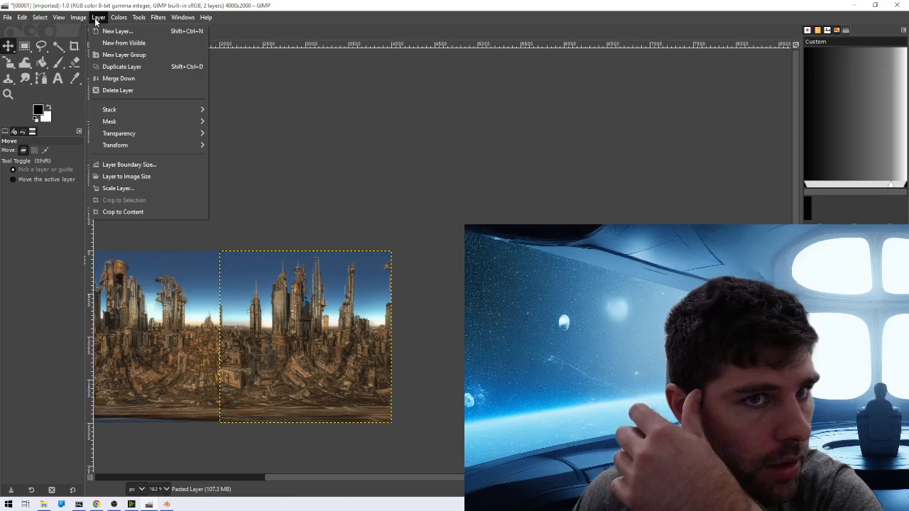
{"action": "left_click", "coordinate": [129, 43]}
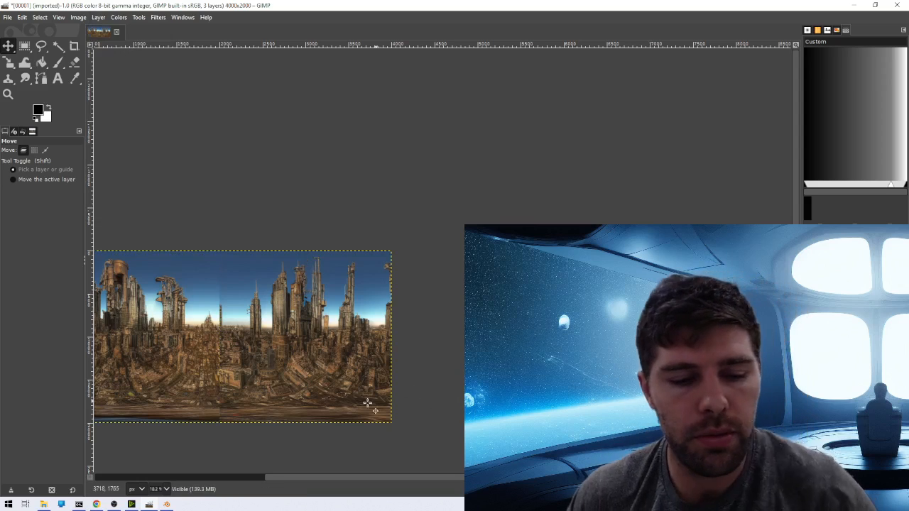
{"action": "scroll", "coordinate": [245, 328], "scroll_direction": "up", "scroll_amount": 5}
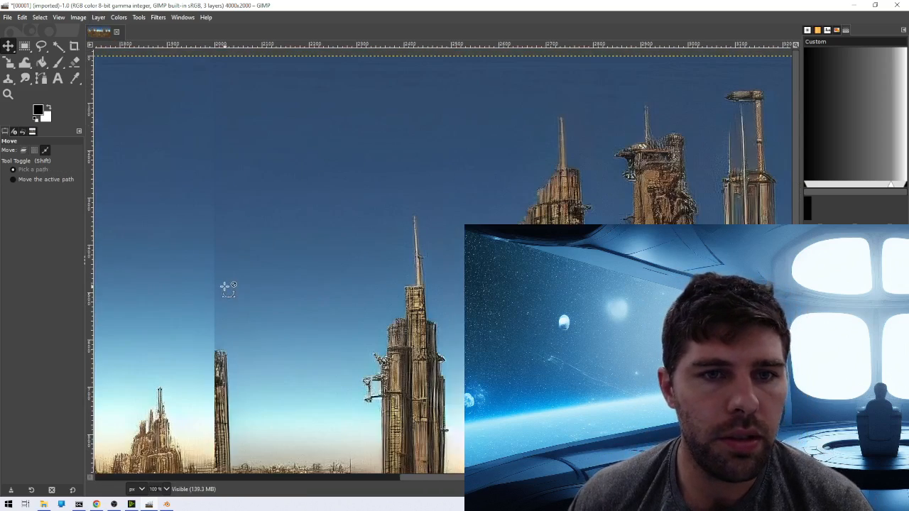
{"action": "scroll", "coordinate": [234, 313], "scroll_direction": "down", "scroll_amount": 4}
{"action": "scroll", "coordinate": [244, 346], "scroll_direction": "up", "scroll_amount": 2}
{"action": "scroll", "coordinate": [412, 352], "scroll_direction": "right", "scroll_amount": 4}
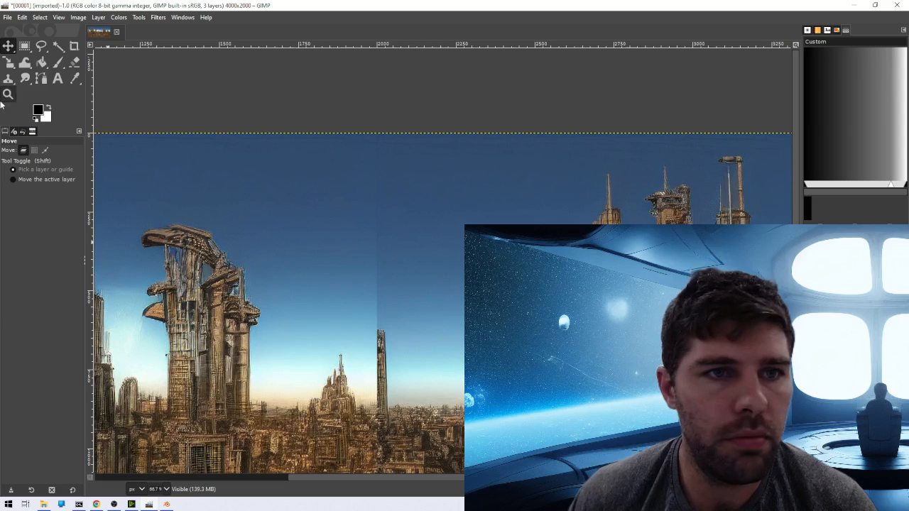
Smudge across the sky seam with a size-171 Smudge brush so the halves blend
{"action": "left_click", "coordinate": [9, 81]}
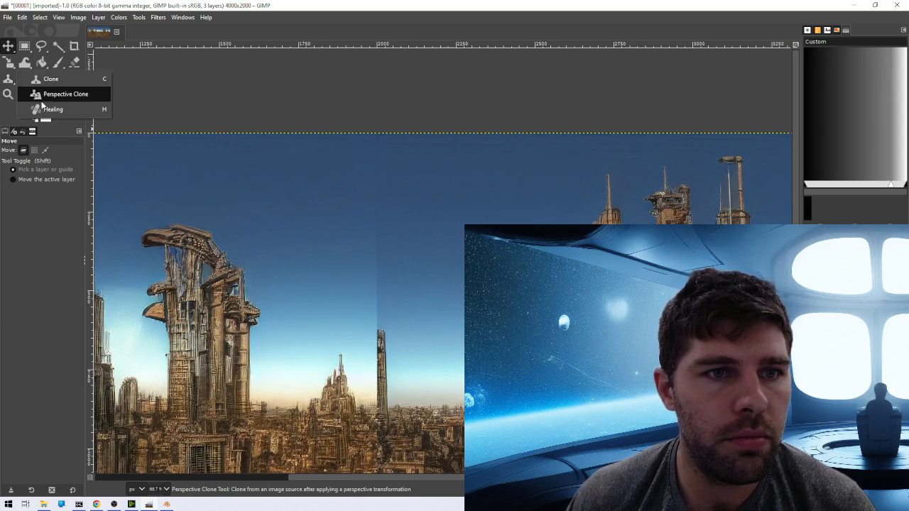
{"action": "left_click", "coordinate": [50, 110]}
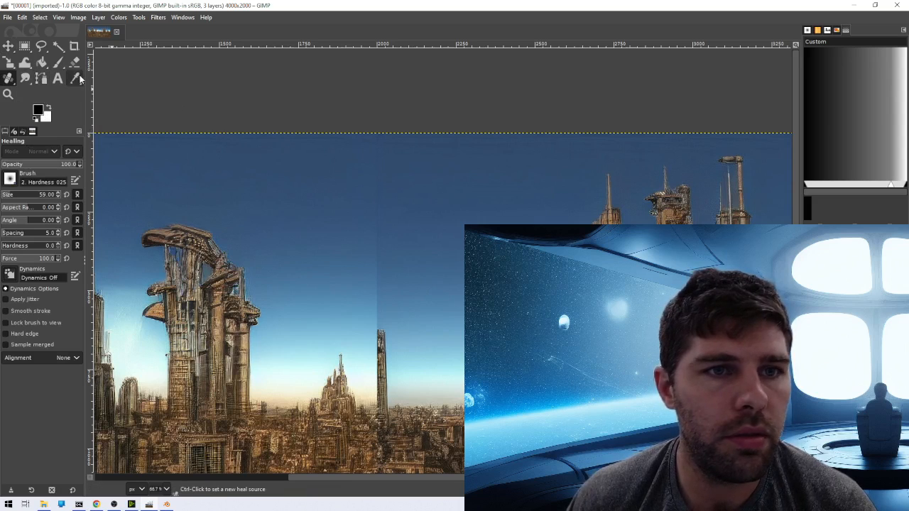
{"action": "left_click", "coordinate": [25, 78]}
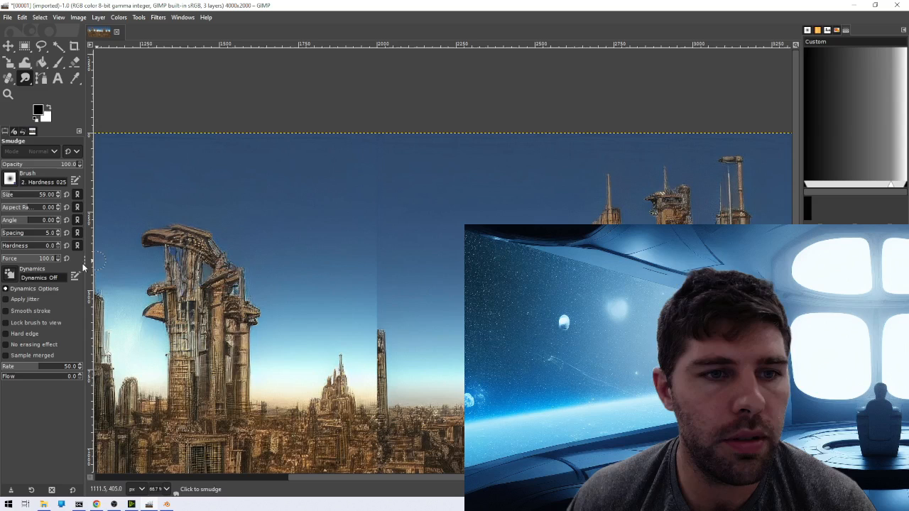
{"action": "left_click", "coordinate": [19, 195]}
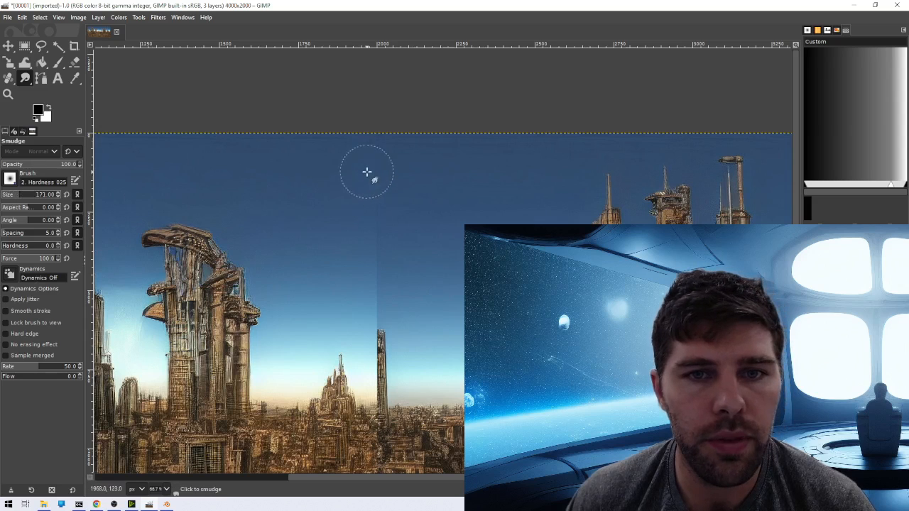
{"action": "mouse_move", "coordinate": [367, 172]}
{"action": "left_mouse_down"}
{"action": "mouse_move", "coordinate": [354, 150]}
{"action": "mouse_move", "coordinate": [395, 172]}
{"action": "mouse_move", "coordinate": [394, 231]}
{"action": "mouse_move", "coordinate": [386, 186]}
{"action": "mouse_move", "coordinate": [351, 209]}
{"action": "mouse_move", "coordinate": [363, 246]}
{"action": "mouse_move", "coordinate": [354, 264]}
{"action": "mouse_move", "coordinate": [383, 291]}
{"action": "mouse_move", "coordinate": [376, 297]}
{"action": "mouse_move", "coordinate": [422, 327]}
{"action": "mouse_move", "coordinate": [389, 297]}
{"action": "left_mouse_up"}
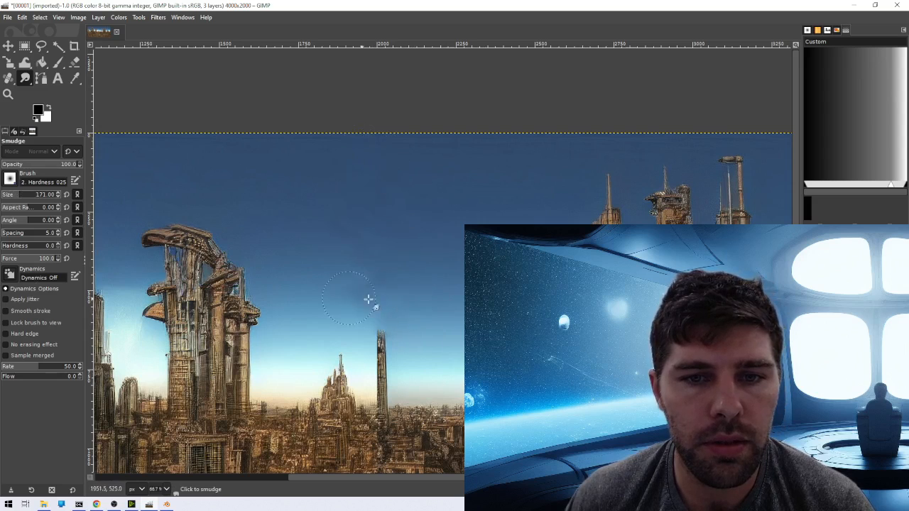
{"action": "left_click", "coordinate": [10, 78]}
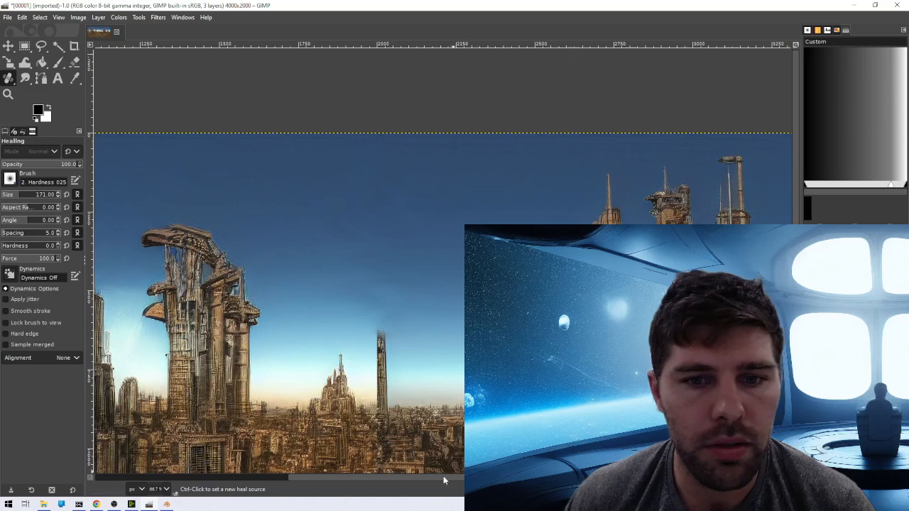
{"action": "left_click", "coordinate": [9, 80]}
Switch from the Clone tool to the Healing brush
{"action": "left_click", "coordinate": [51, 78]}
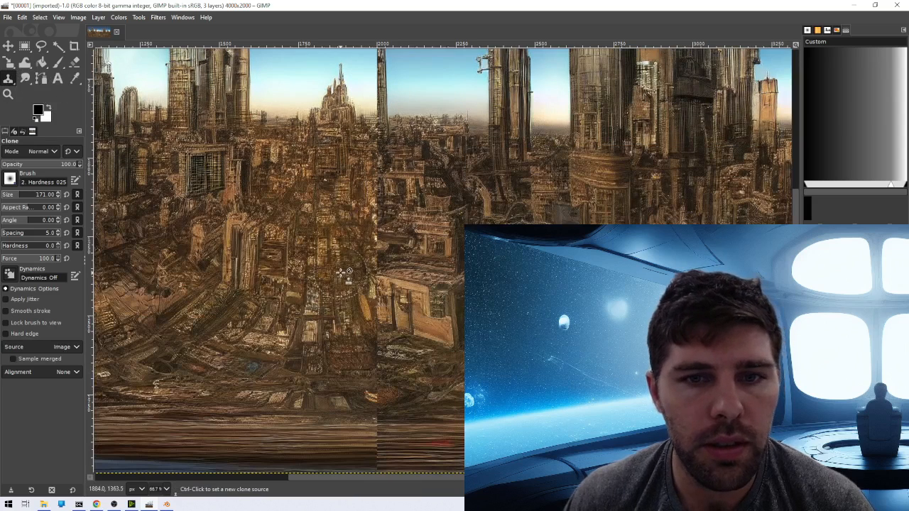
{"action": "scroll", "coordinate": [492, 240], "scroll_direction": "down", "scroll_amount": 5}
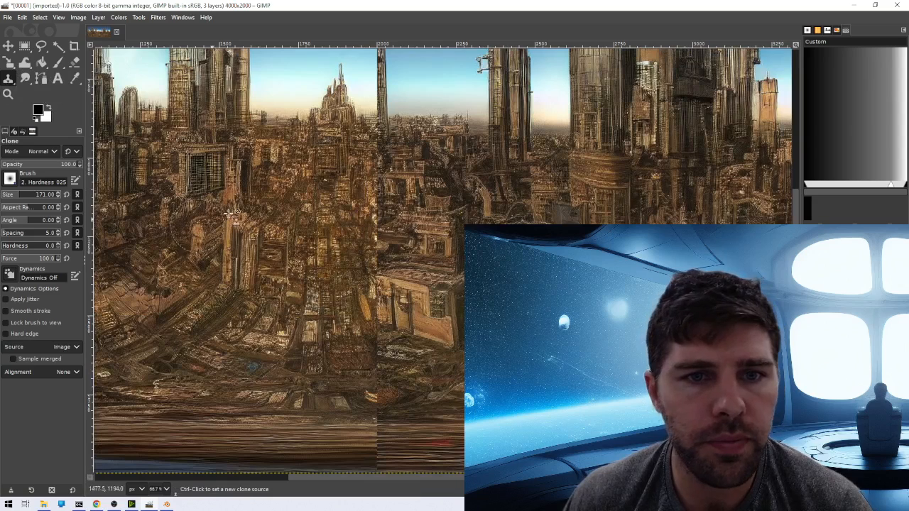
{"action": "left_click", "coordinate": [9, 79]}
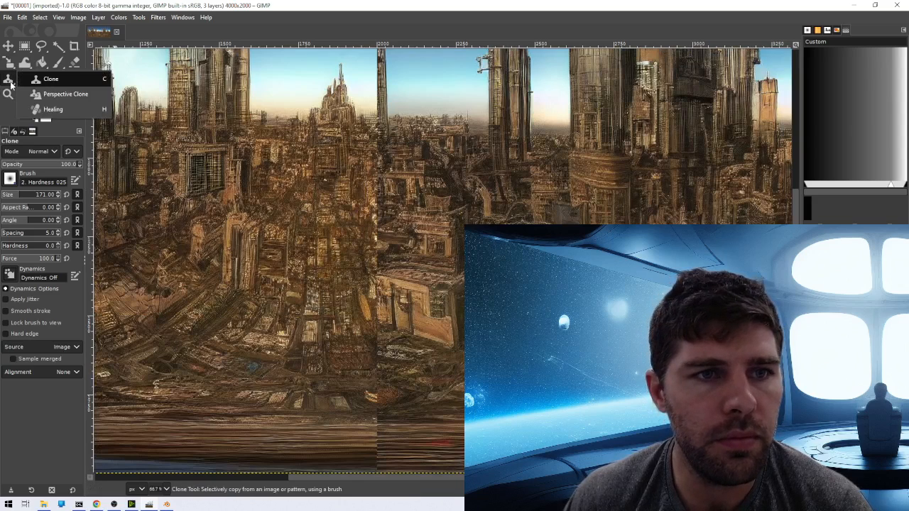
{"action": "left_click", "coordinate": [52, 109]}
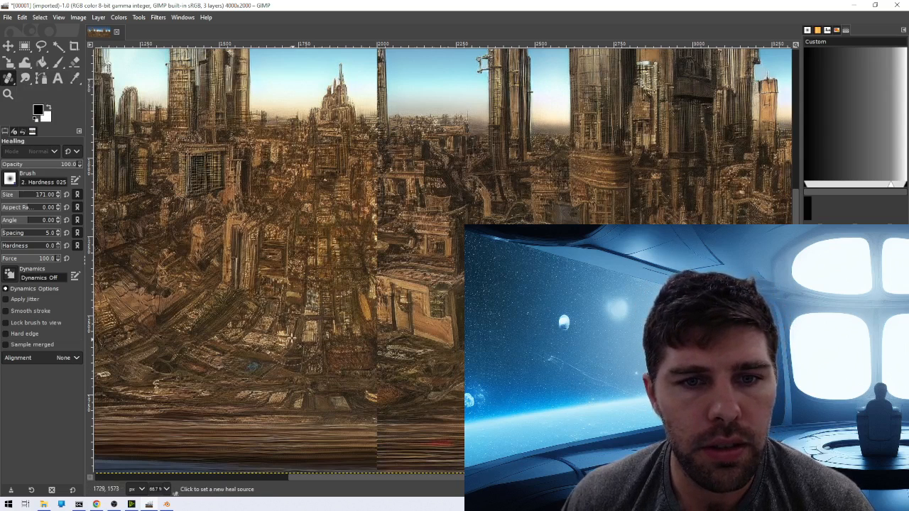
Set a heal source beside the seam and heal one straight line up the centre seam
{"action": "left_click", "coordinate": [293, 454], "text": "ctrl"}
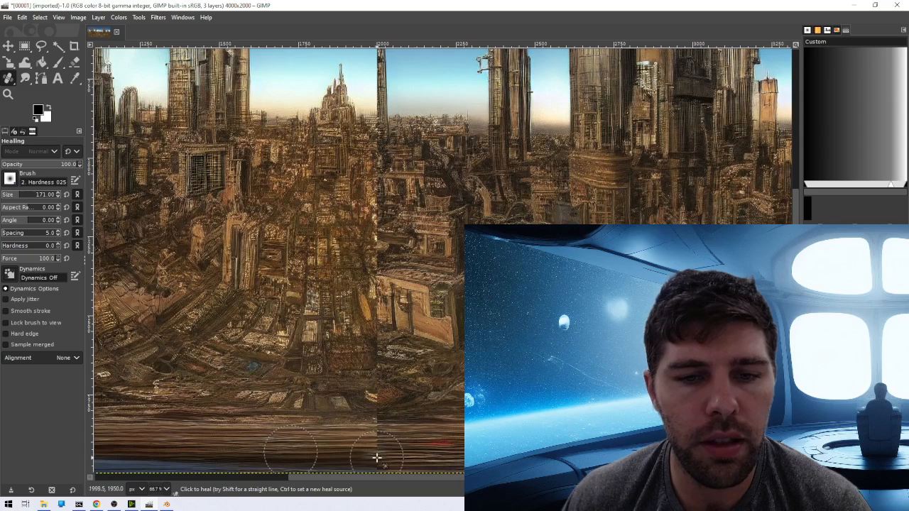
{"action": "key", "text": "shift"}
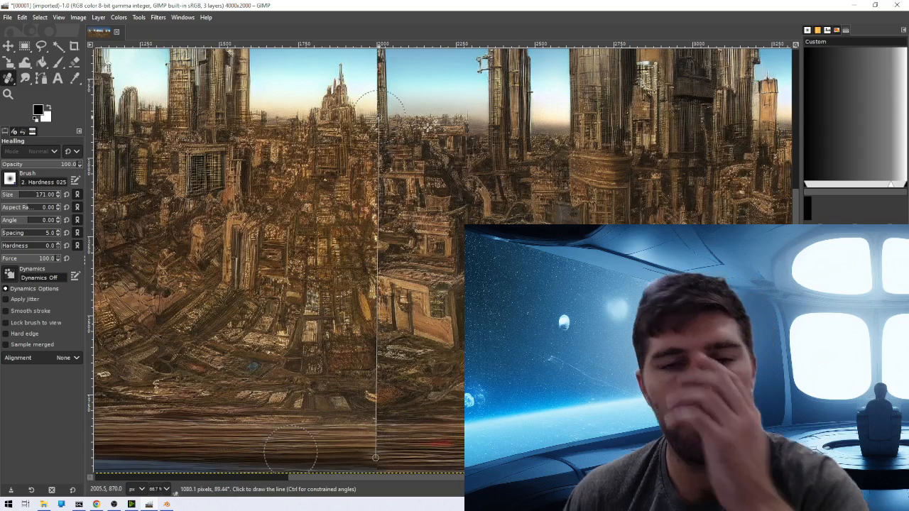
{"action": "left_click", "coordinate": [378, 117], "text": "shift"}
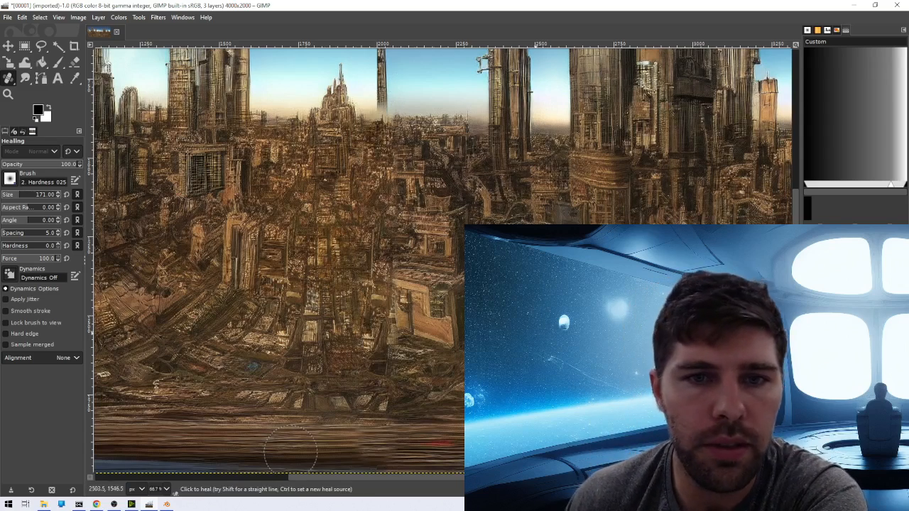
Set a sky sample on the right as the new heal source
{"action": "scroll", "coordinate": [291, 449], "scroll_direction": "down", "scroll_amount": 2, "text": "ctrl"}
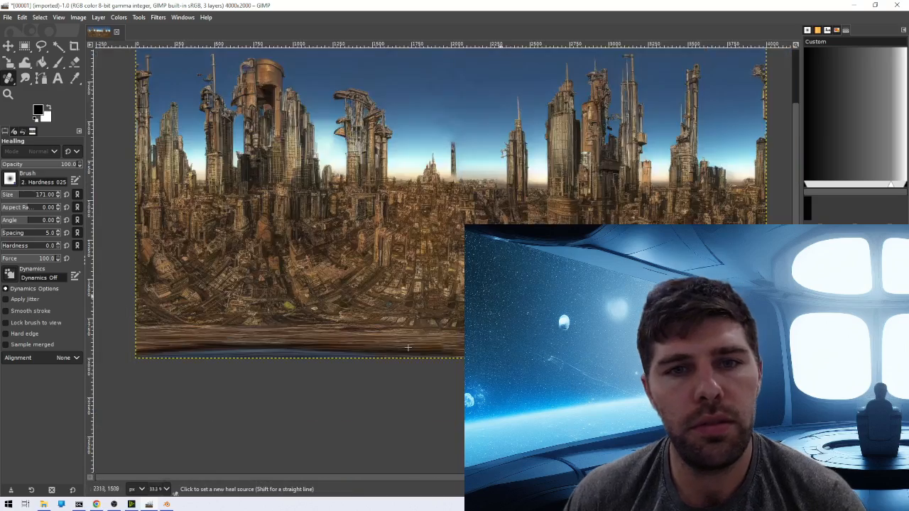
{"action": "scroll", "coordinate": [409, 348], "scroll_direction": "up", "scroll_amount": 5, "text": "ctrl"}
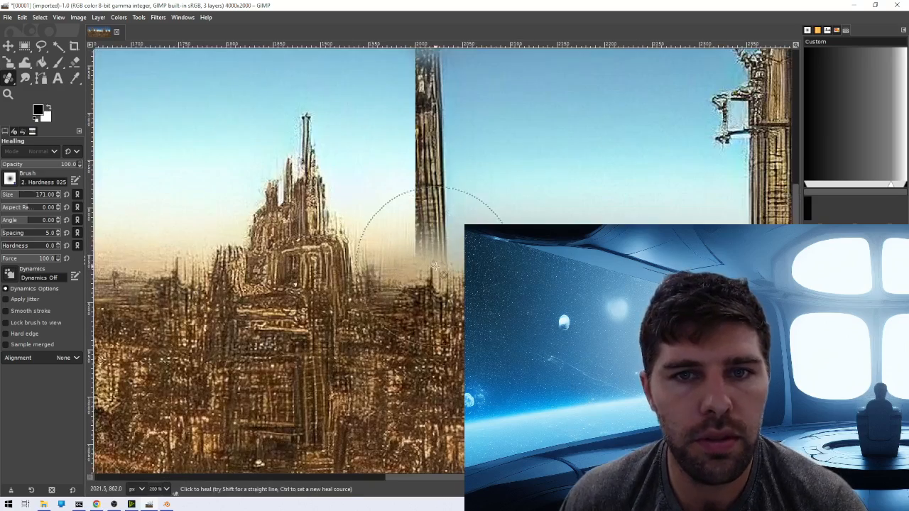
{"action": "scroll", "coordinate": [436, 233], "scroll_direction": "up", "scroll_amount": 5}
{"action": "scroll", "coordinate": [409, 275], "scroll_direction": "down", "scroll_amount": 5}
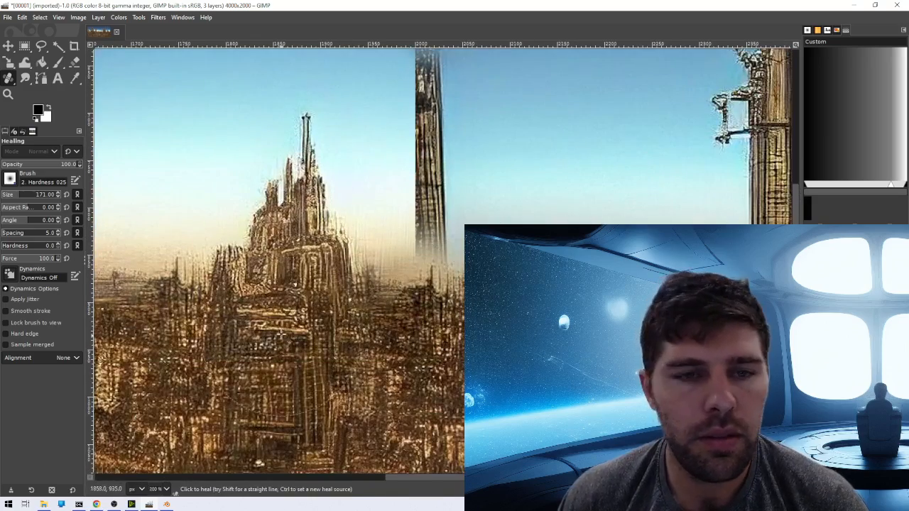
{"action": "scroll", "coordinate": [284, 330], "scroll_direction": "left", "scroll_amount": 5}
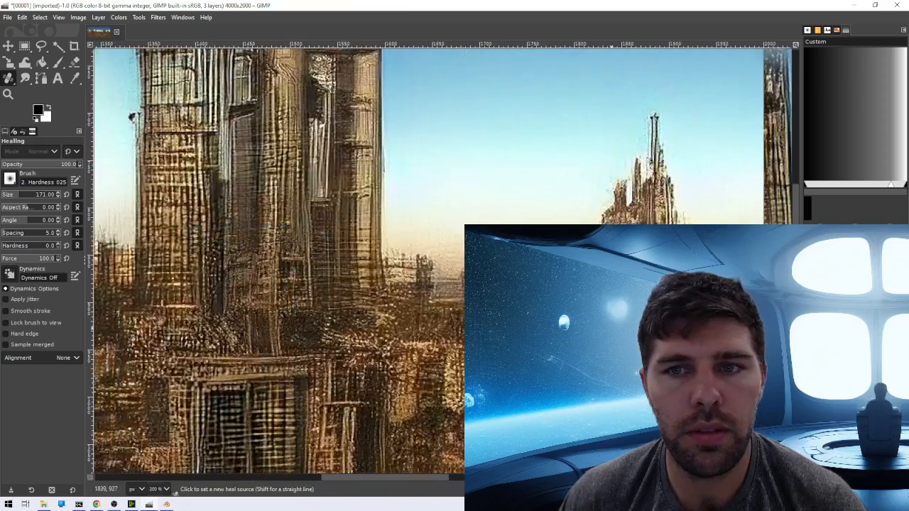
{"action": "scroll", "coordinate": [617, 206], "scroll_direction": "down", "scroll_amount": 3}
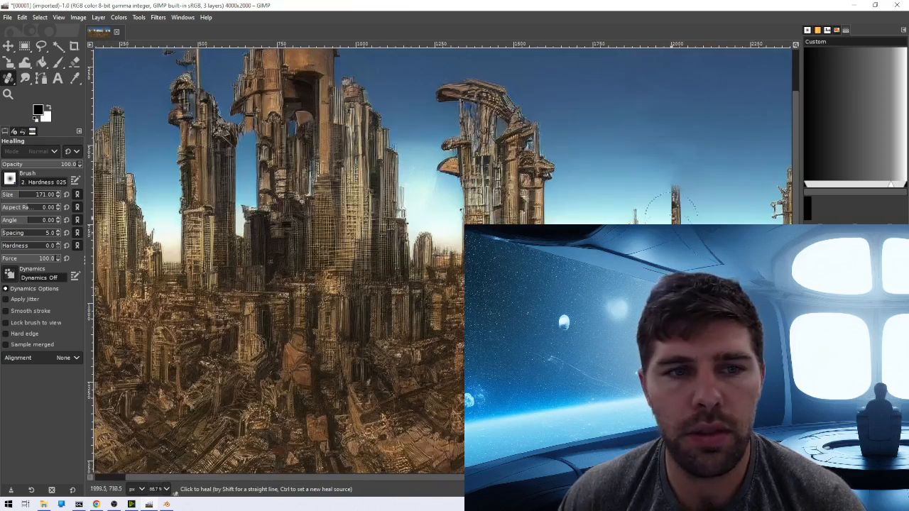
{"action": "scroll", "coordinate": [325, 311], "scroll_direction": "left", "scroll_amount": 1}
{"action": "scroll", "coordinate": [324, 314], "scroll_direction": "right", "scroll_amount": 8}
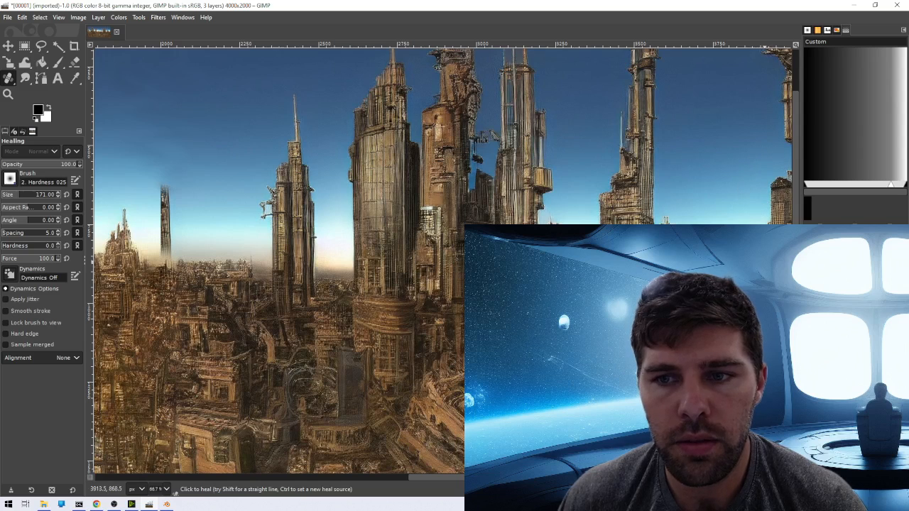
{"action": "key", "text": "ctrl"}
{"action": "left_click", "coordinate": [764, 264], "text": "ctrl"}
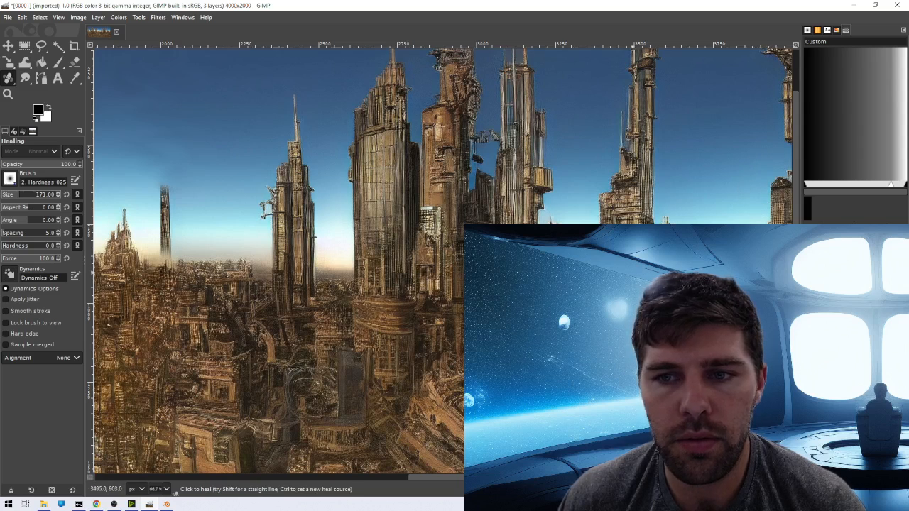
Heal up along the small distant tower, then undo that stroke
{"action": "left_click", "coordinate": [158, 260]}
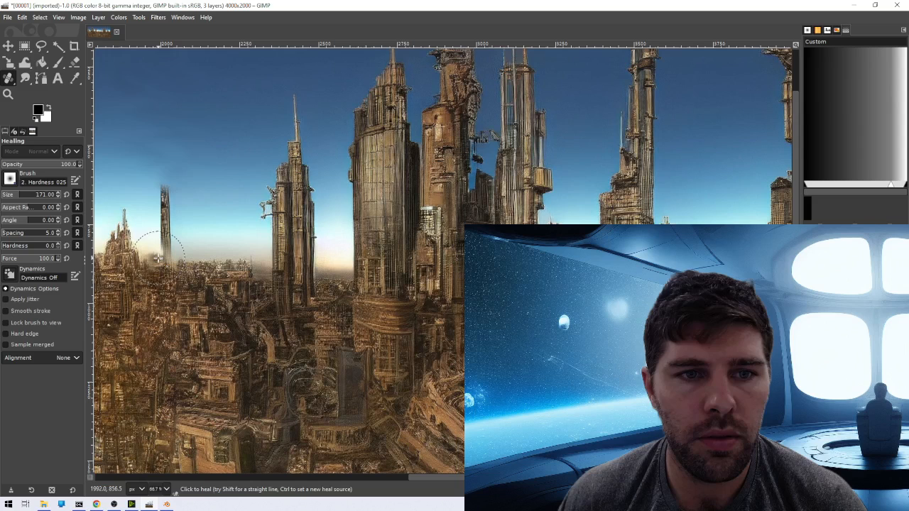
{"action": "key", "text": "shift"}
{"action": "left_click", "coordinate": [159, 186], "text": "shift"}
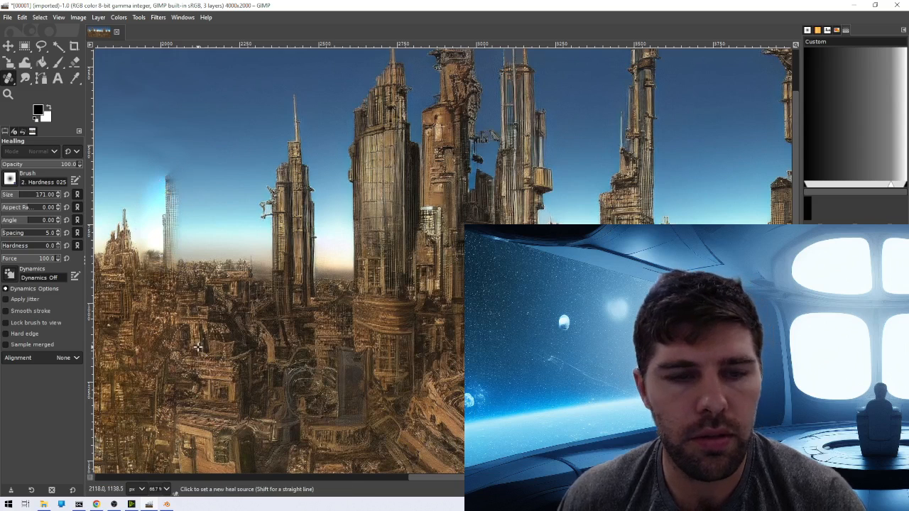
{"action": "key", "text": "ctrl+z"}
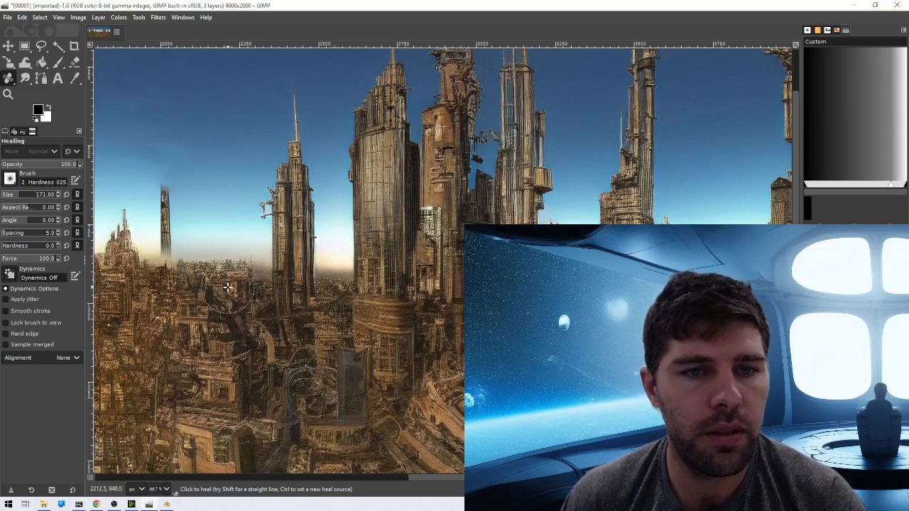
Heal the floating tower's base and a straight line up it into the sky
{"action": "scroll", "coordinate": [152, 240], "scroll_direction": "up", "scroll_amount": 3, "text": "ctrl"}
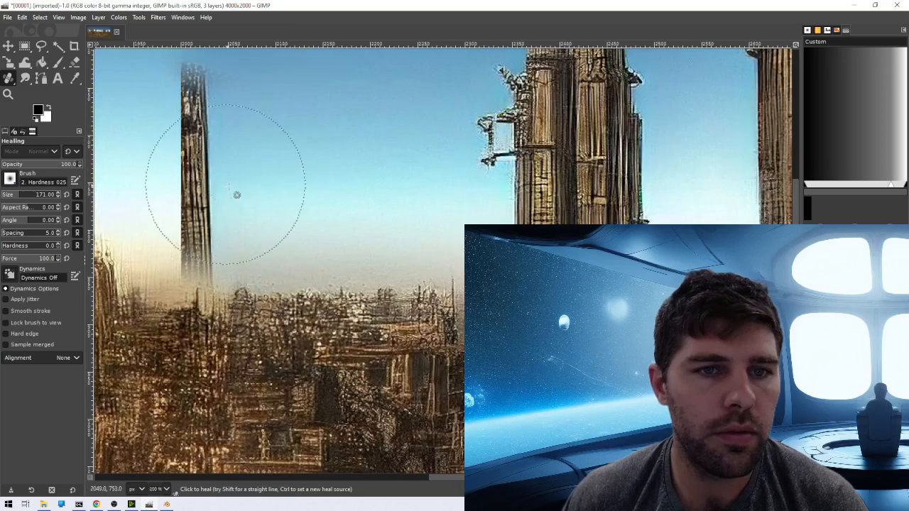
{"action": "scroll", "coordinate": [319, 196], "scroll_direction": "left", "scroll_amount": 5}
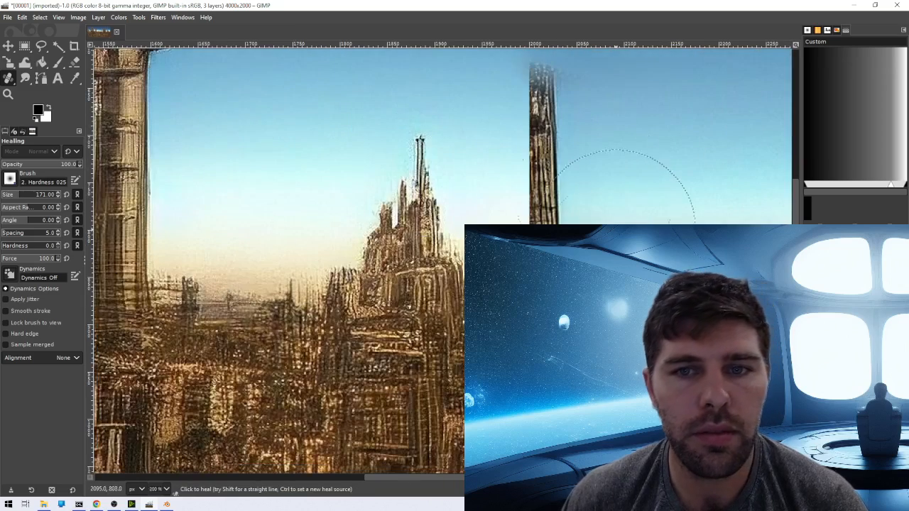
{"action": "scroll", "coordinate": [604, 196], "scroll_direction": "right", "scroll_amount": 3}
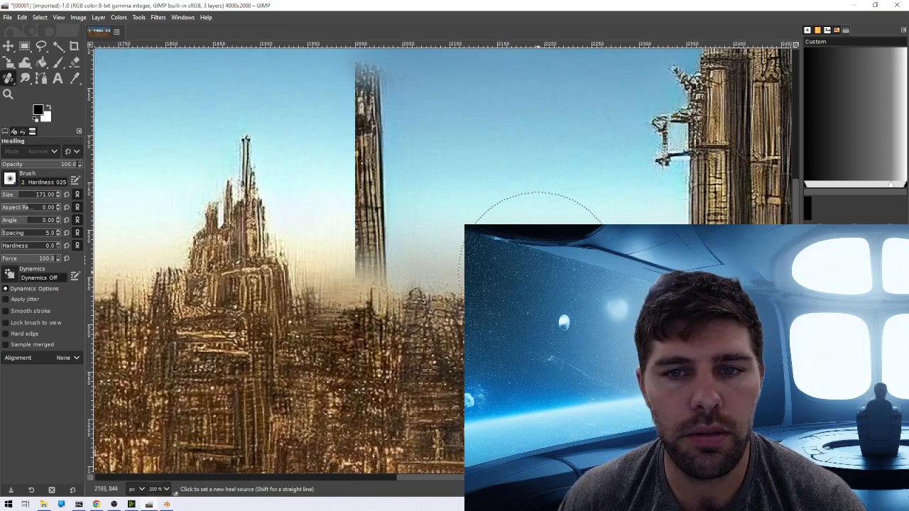
{"action": "left_click", "coordinate": [539, 273], "text": "ctrl"}
{"action": "left_click", "coordinate": [369, 274]}
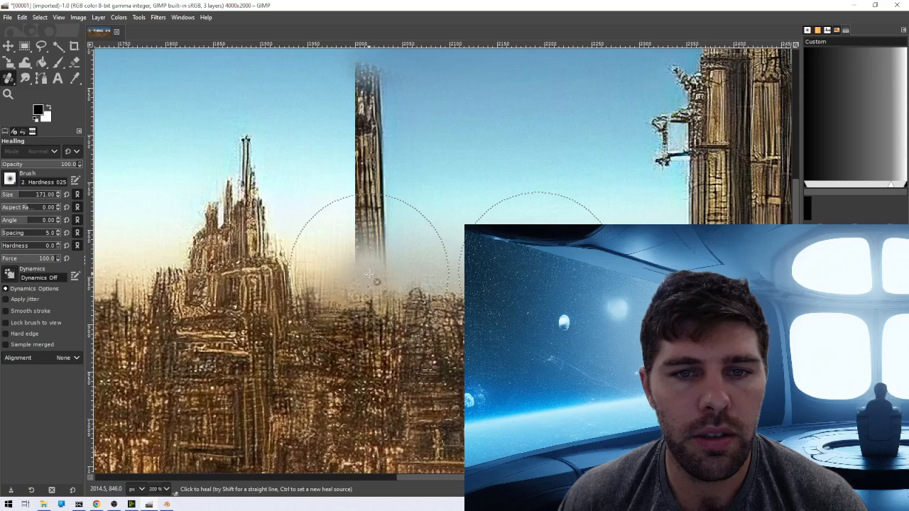
{"action": "scroll", "coordinate": [373, 210], "scroll_direction": "up", "scroll_amount": 2}
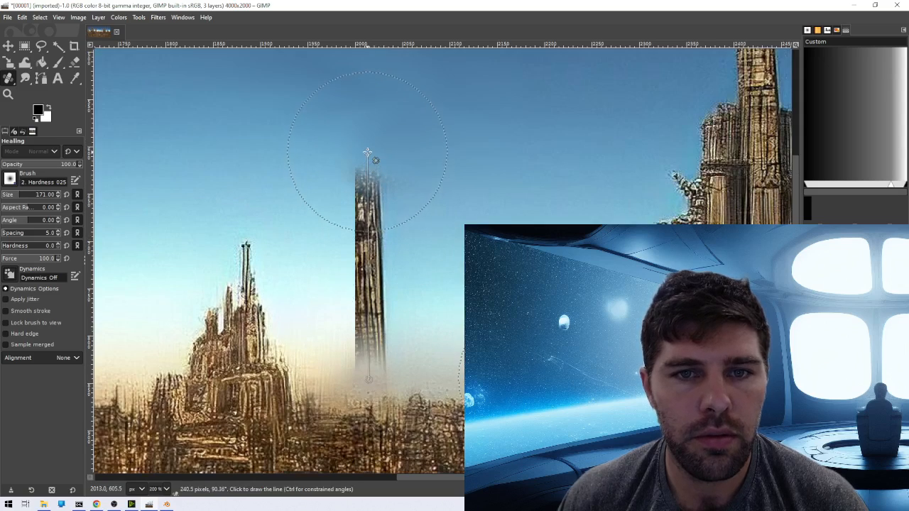
{"action": "left_click", "coordinate": [367, 153], "text": "shift"}
{"action": "scroll", "coordinate": [436, 219], "scroll_direction": "down", "scroll_amount": 3}
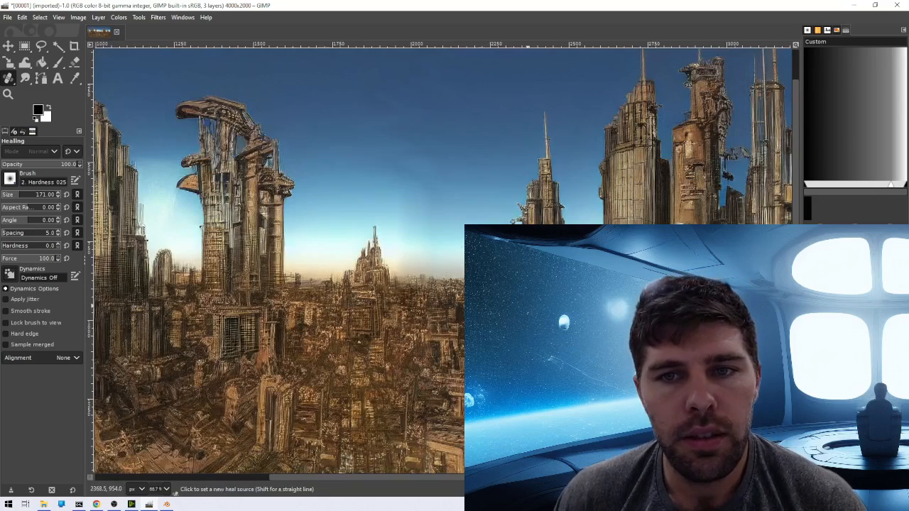
{"action": "scroll", "coordinate": [458, 266], "scroll_direction": "down", "scroll_amount": 4}
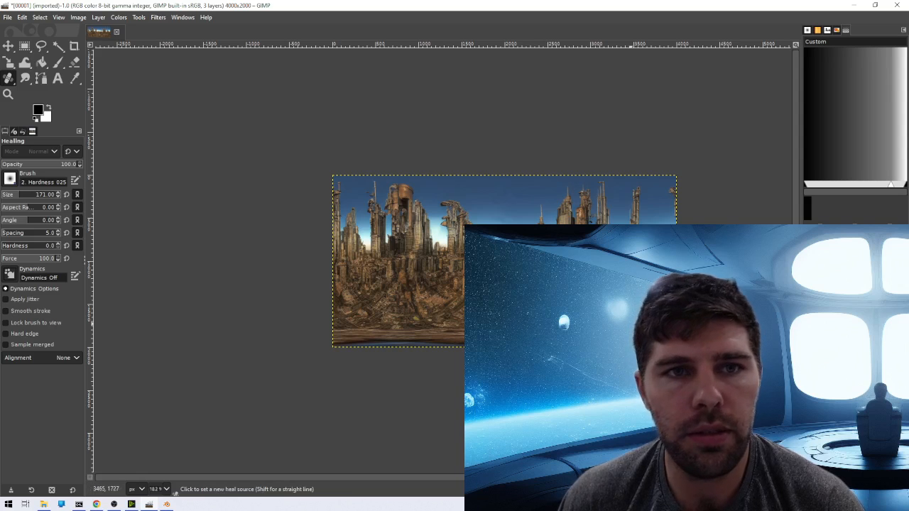
Copy the merged Visible layer and open the Layer menu to add it as a new layer
{"action": "scroll", "coordinate": [630, 324], "scroll_direction": "up", "scroll_amount": 2}
{"action": "scroll", "coordinate": [521, 287], "scroll_direction": "down", "scroll_amount": 2}
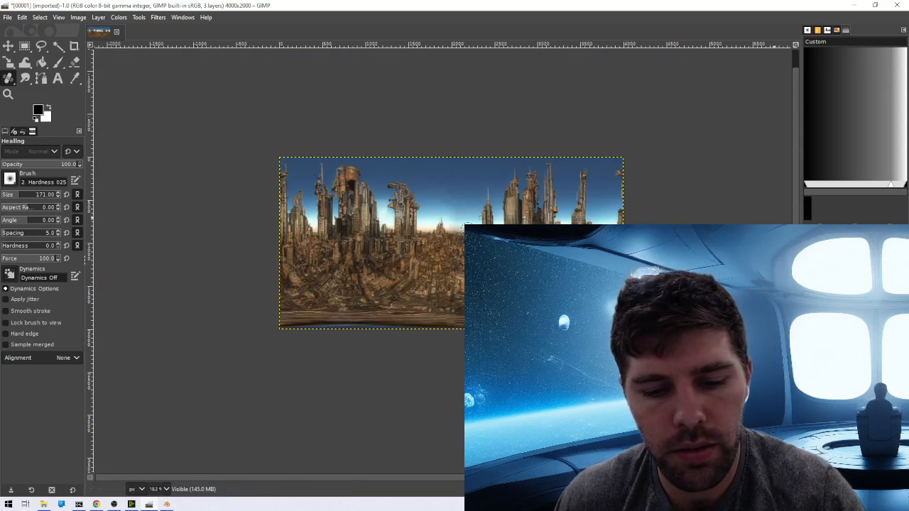
{"action": "key", "text": "ctrl+c"}
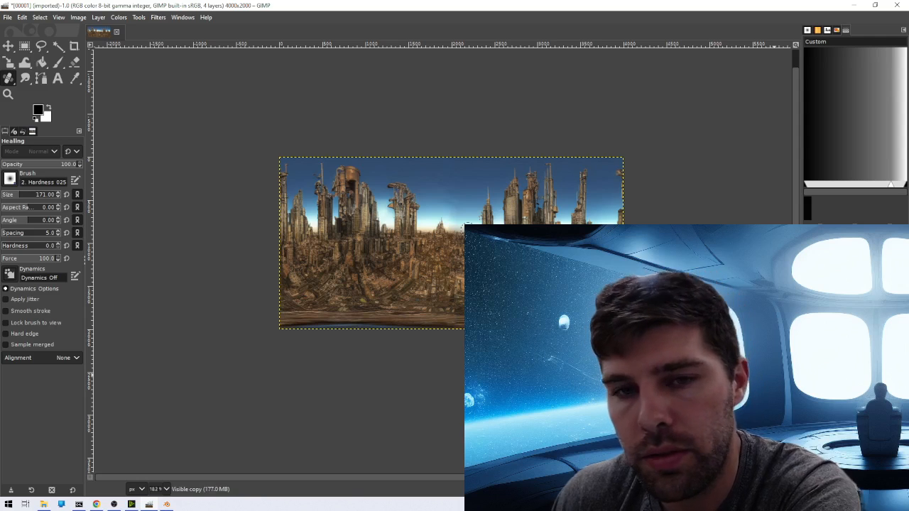
{"action": "left_click", "coordinate": [98, 18]}
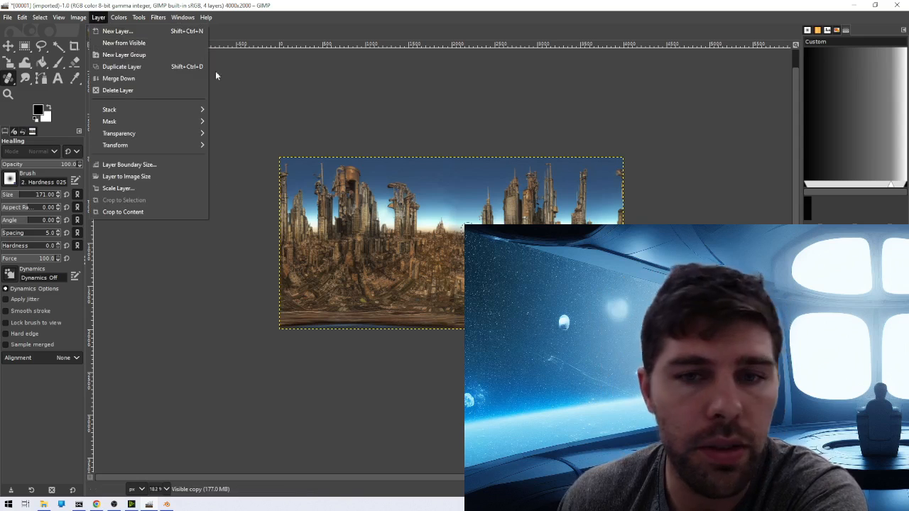
Open Filters > Distorts > Polar Coordinates on the Visible copy layer
{"action": "mouse_move", "coordinate": [151, 16]}
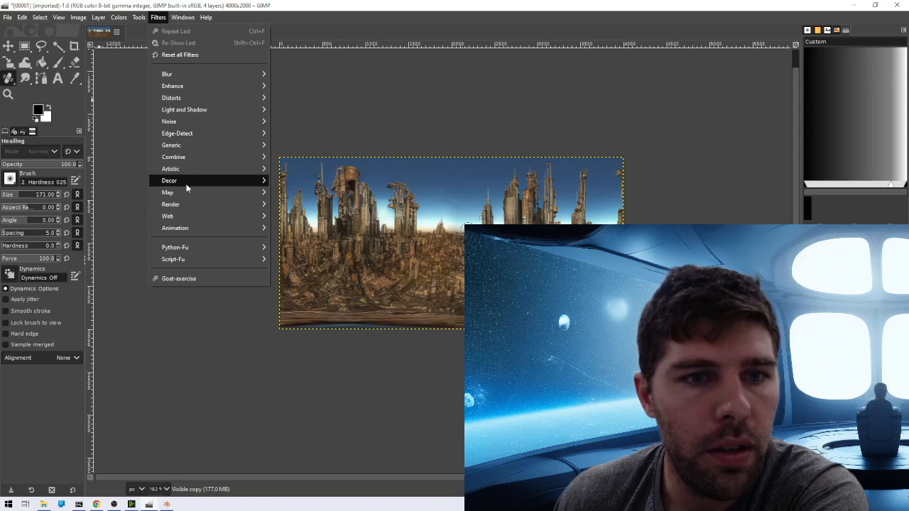
{"action": "mouse_move", "coordinate": [196, 194]}
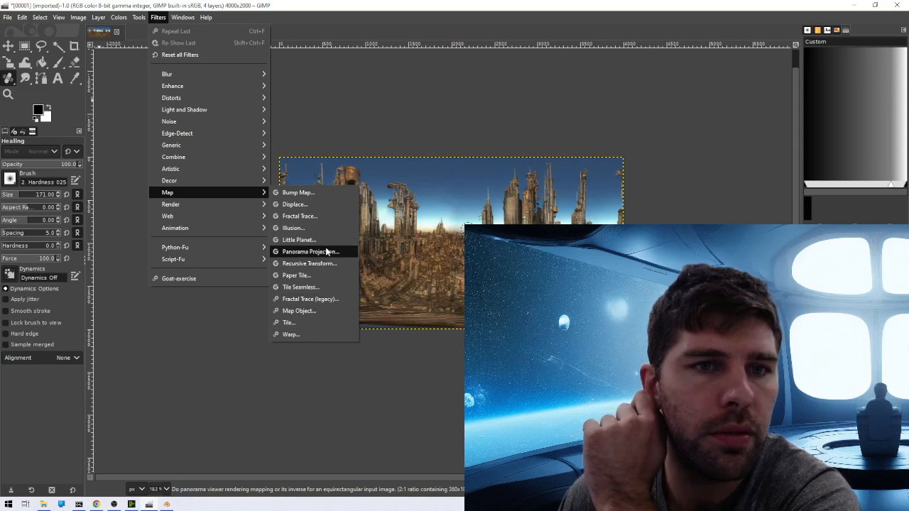
{"action": "mouse_move", "coordinate": [187, 103]}
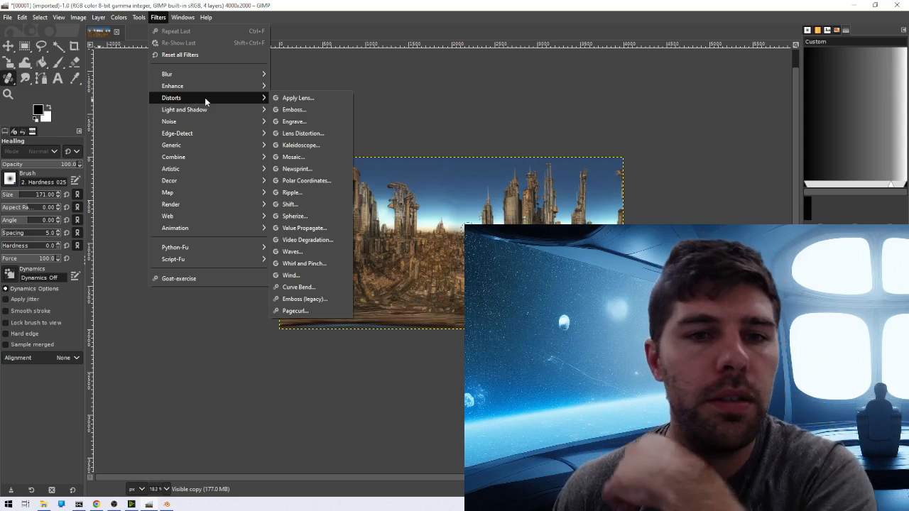
{"action": "left_click", "coordinate": [318, 184]}
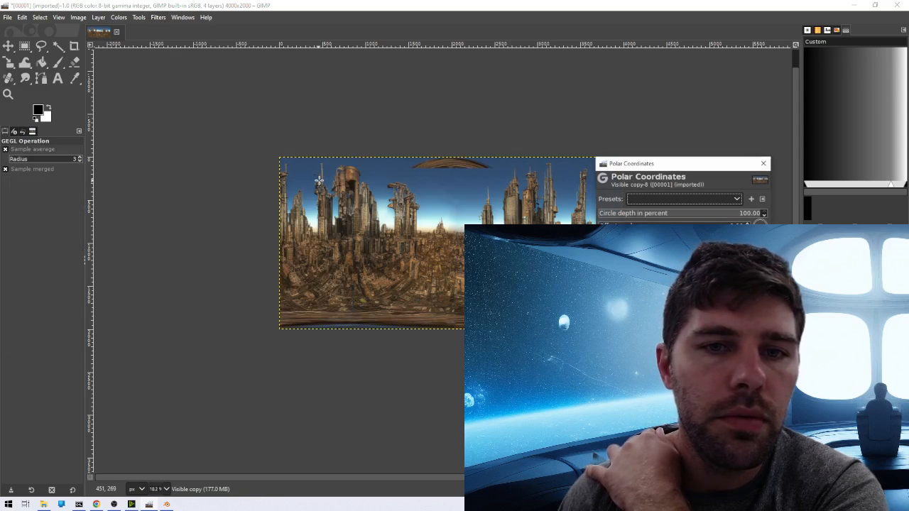
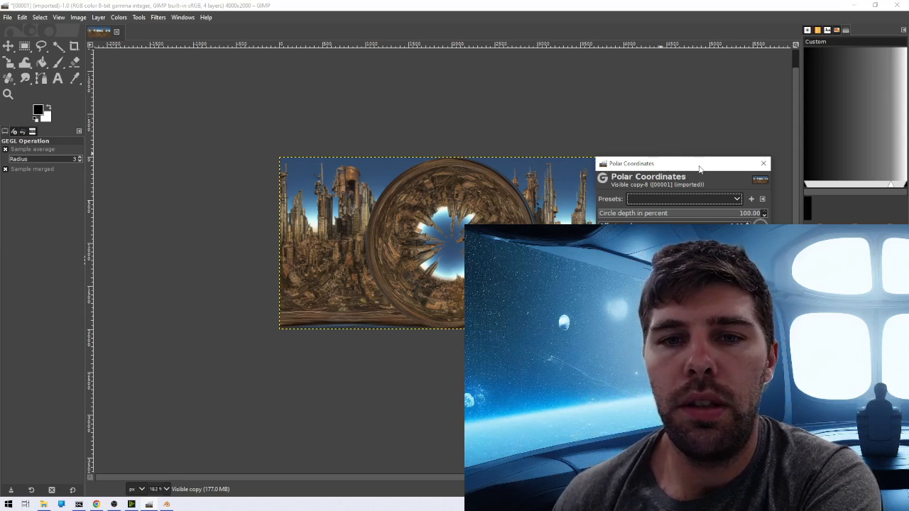
Apply Polar Coordinates to the Visible copy with Map from top unchecked, forming a tiny planet
{"action": "left_click_drag", "start_coordinate": [700, 168], "coordinate": [703, 106]}
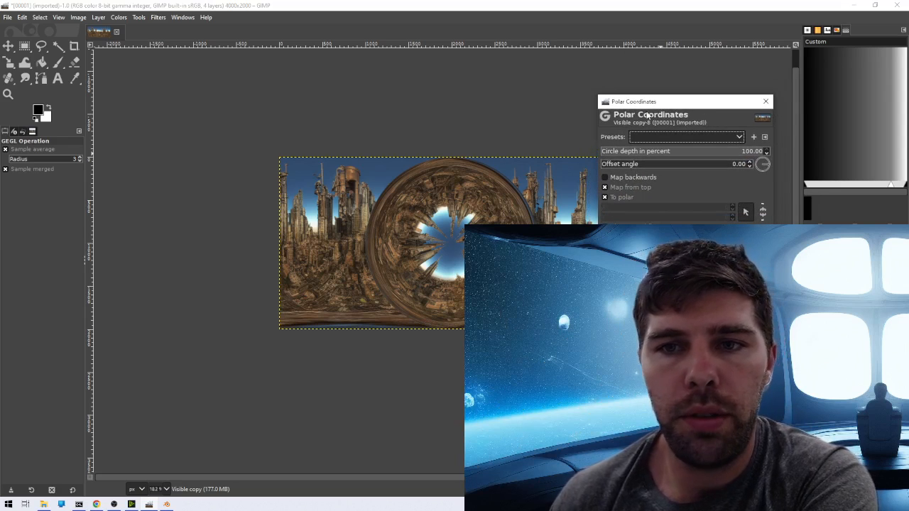
{"action": "left_click", "coordinate": [157, 18]}
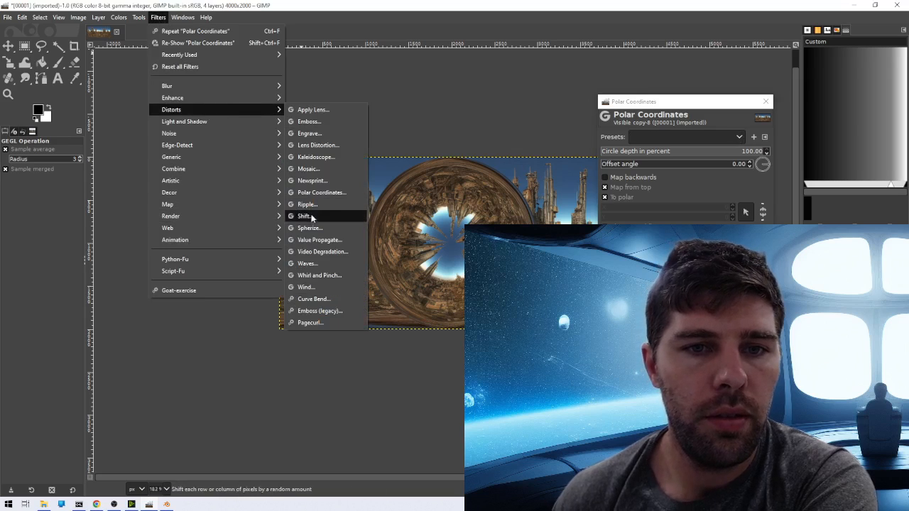
{"action": "left_click", "coordinate": [201, 11]}
{"action": "left_click", "coordinate": [155, 17]}
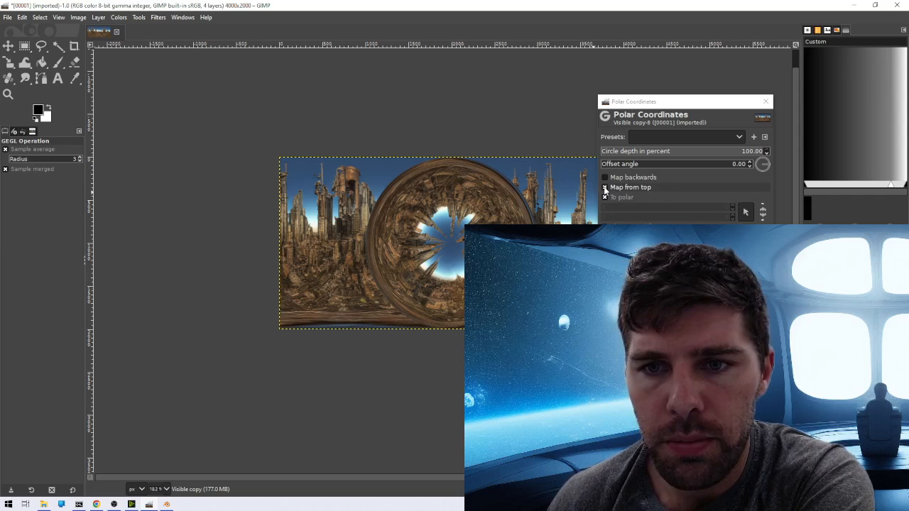
{"action": "left_click", "coordinate": [606, 188]}
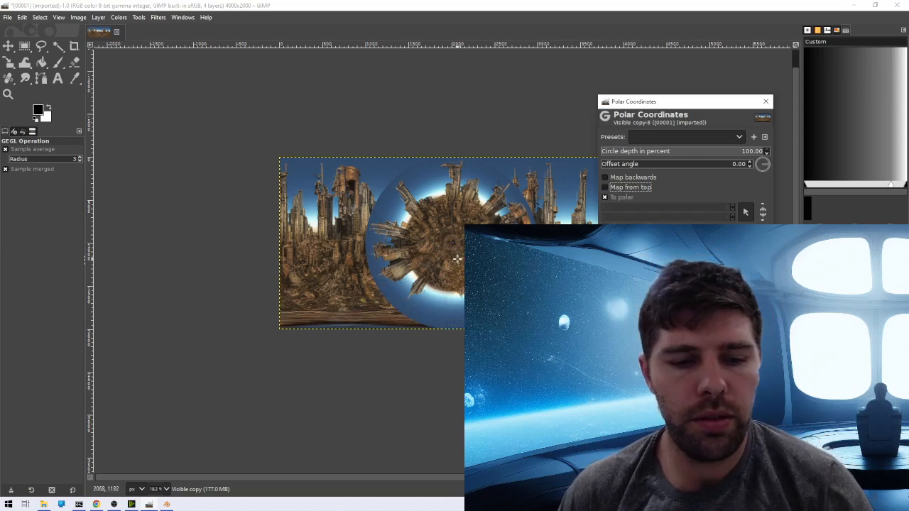
{"action": "scroll", "coordinate": [457, 258], "scroll_direction": "up", "scroll_amount": 8}
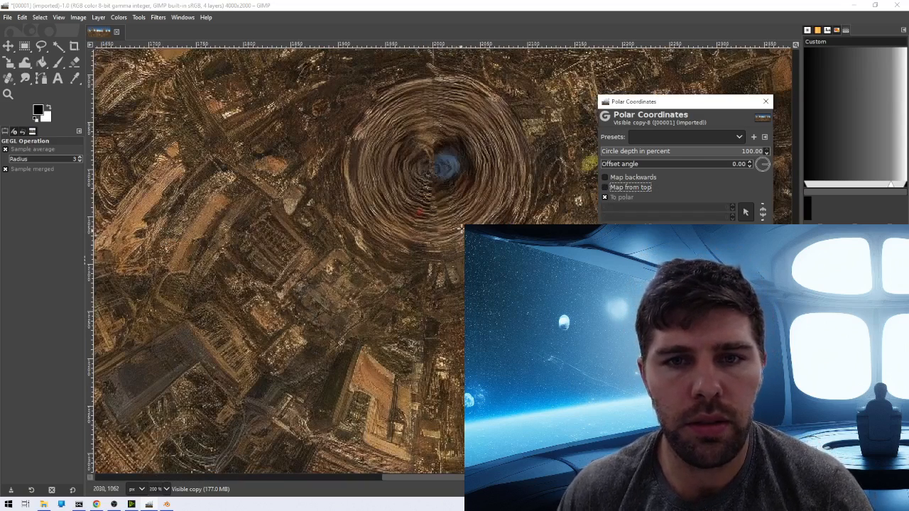
{"action": "scroll", "coordinate": [461, 229], "scroll_direction": "down", "scroll_amount": 7}
{"action": "scroll", "coordinate": [458, 221], "scroll_direction": "up", "scroll_amount": 6}
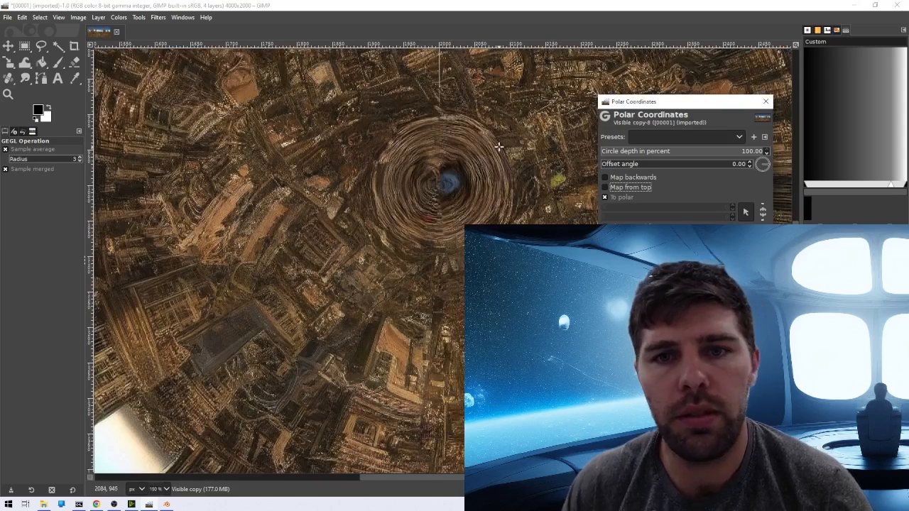
{"action": "scroll", "coordinate": [500, 147], "scroll_direction": "down", "scroll_amount": 2}
{"action": "scroll", "coordinate": [502, 151], "scroll_direction": "up", "scroll_amount": 1}
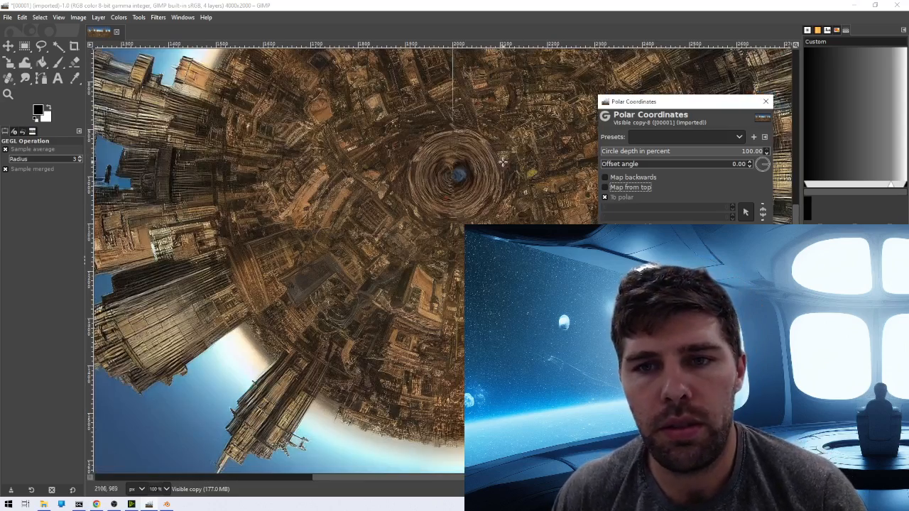
{"action": "scroll", "coordinate": [518, 182], "scroll_direction": "up", "scroll_amount": 1}
{"action": "scroll", "coordinate": [519, 182], "scroll_direction": "down", "scroll_amount": 2}
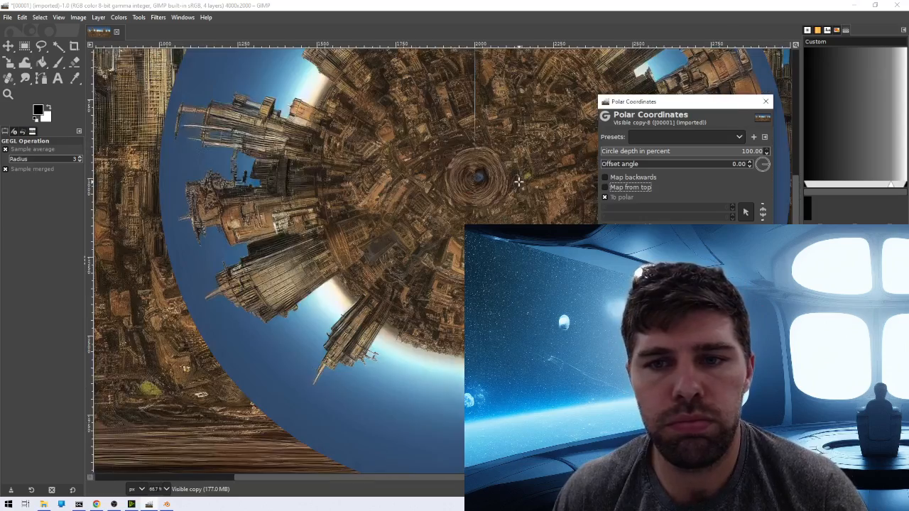
{"action": "scroll", "coordinate": [518, 184], "scroll_direction": "down", "scroll_amount": 1}
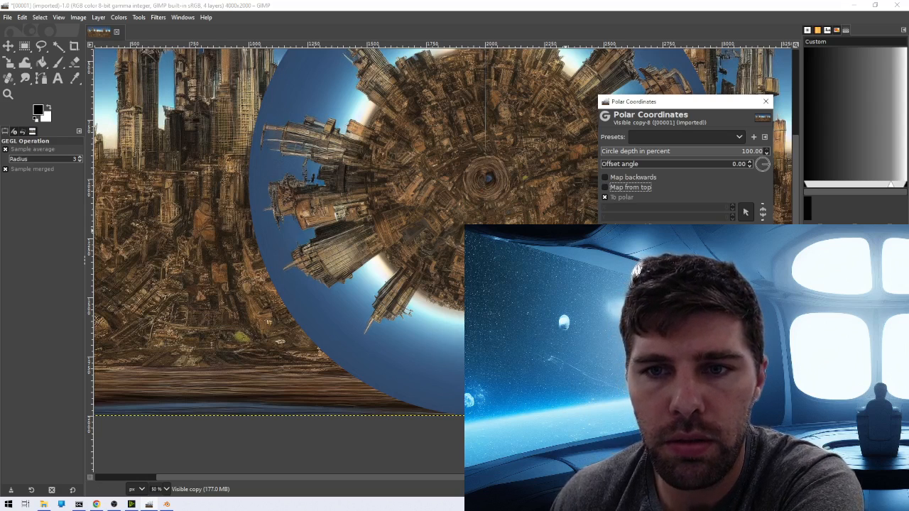
{"action": "left_click", "coordinate": [703, 306]}
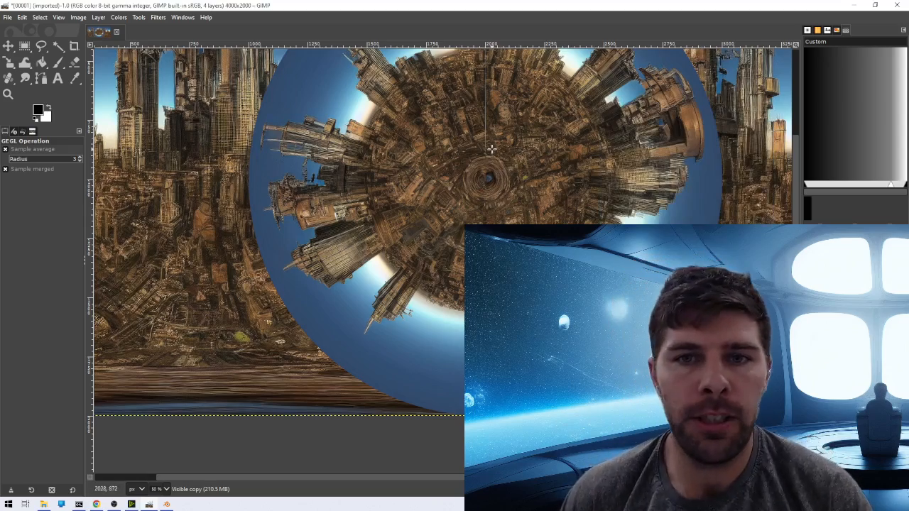
{"action": "scroll", "coordinate": [495, 131], "scroll_direction": "up", "scroll_amount": 12, "text": "ctrl"}
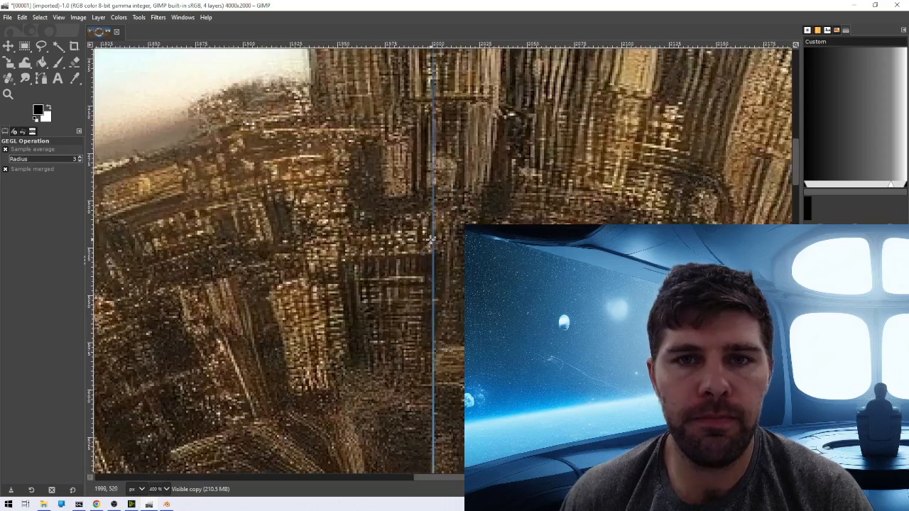
{"action": "scroll", "coordinate": [430, 227], "scroll_direction": "down", "scroll_amount": 20}
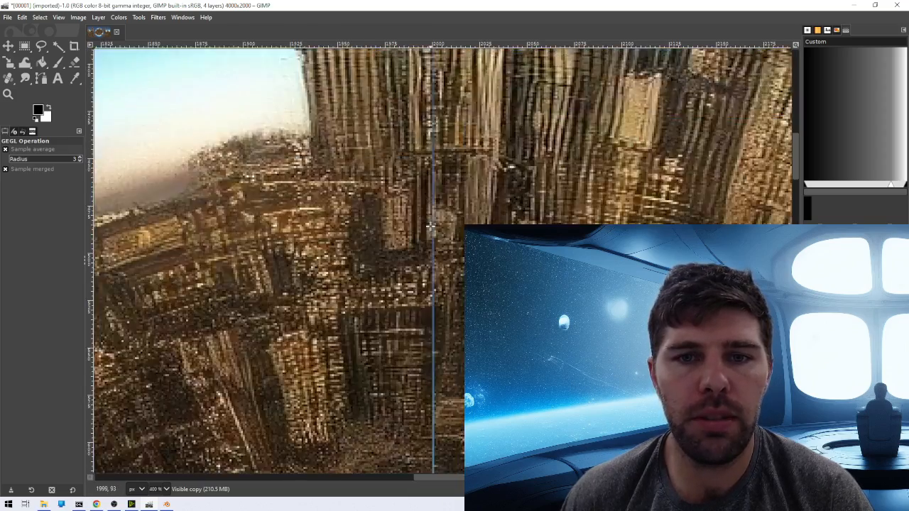
{"action": "scroll", "coordinate": [430, 232], "scroll_direction": "up", "scroll_amount": 3}
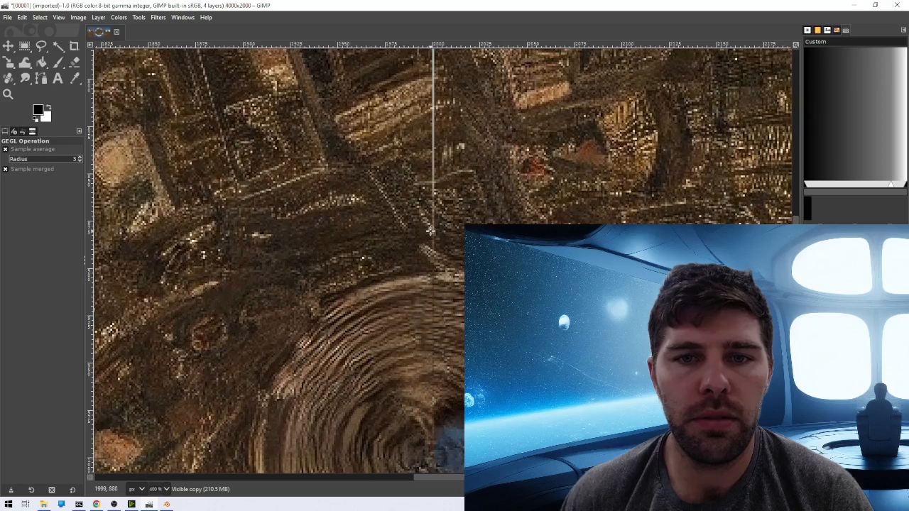
{"action": "scroll", "coordinate": [430, 232], "scroll_direction": "down", "scroll_amount": 8, "text": "ctrl"}
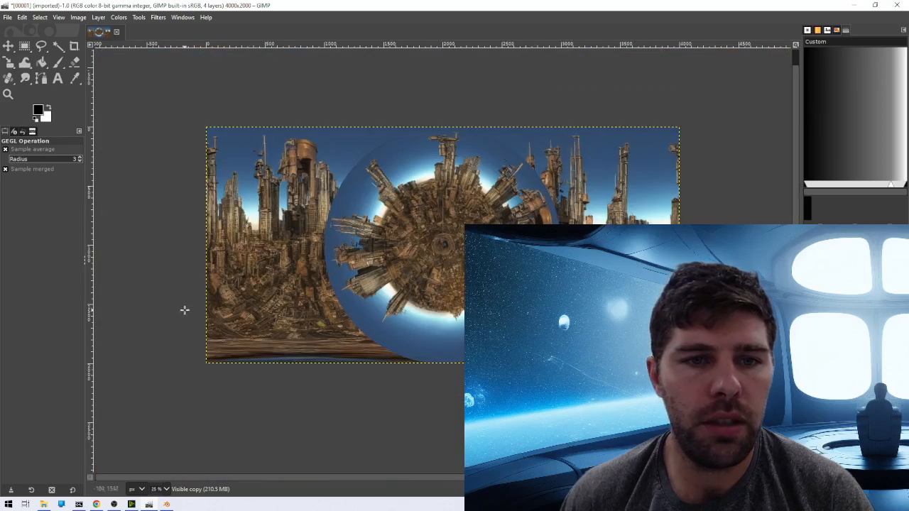
{"action": "scroll", "coordinate": [185, 310], "scroll_direction": "up", "scroll_amount": 7, "text": "ctrl"}
{"action": "scroll", "coordinate": [415, 234], "scroll_direction": "down", "scroll_amount": 6, "text": "ctrl"}
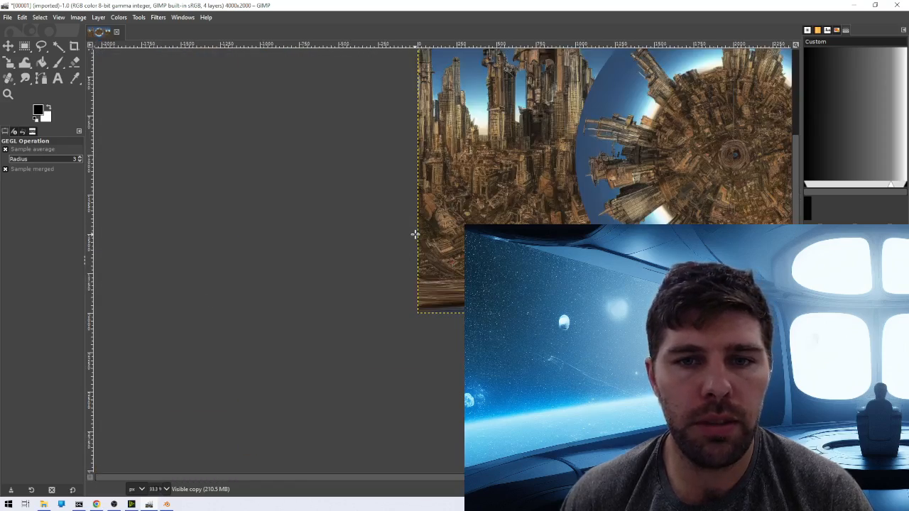
{"action": "scroll", "coordinate": [730, 220], "scroll_direction": "up", "scroll_amount": 7, "text": "ctrl"}
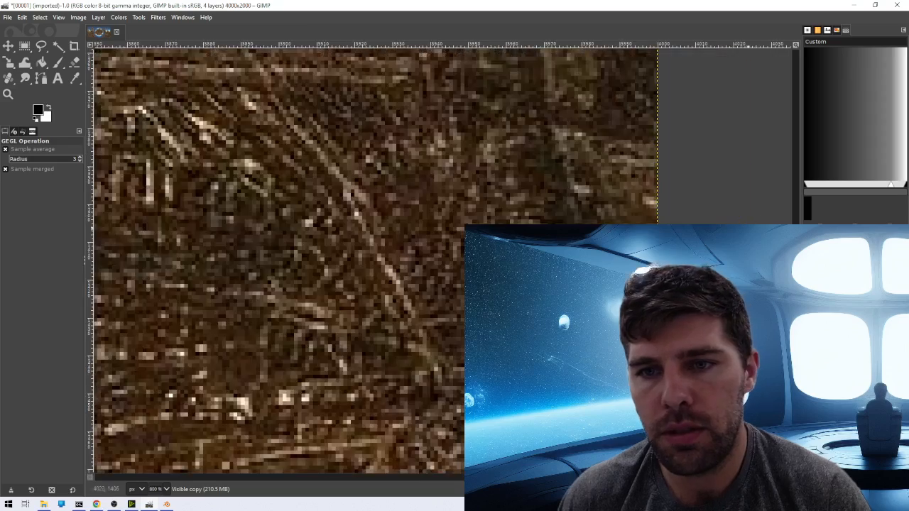
{"action": "scroll", "coordinate": [400, 214], "scroll_direction": "down", "scroll_amount": 10, "text": "ctrl"}
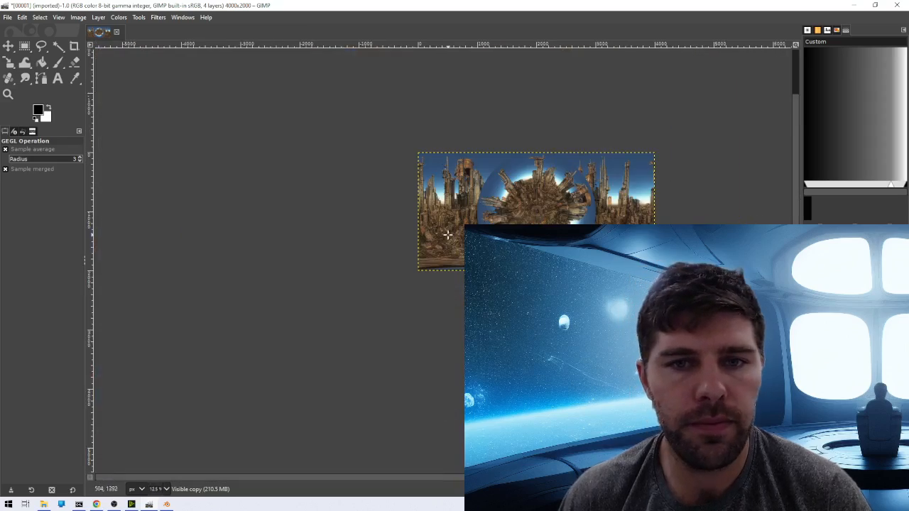
{"action": "scroll", "coordinate": [400, 214], "scroll_direction": "up", "scroll_amount": 6, "text": "ctrl"}
{"action": "scroll", "coordinate": [511, 220], "scroll_direction": "down", "scroll_amount": 4, "text": "ctrl"}
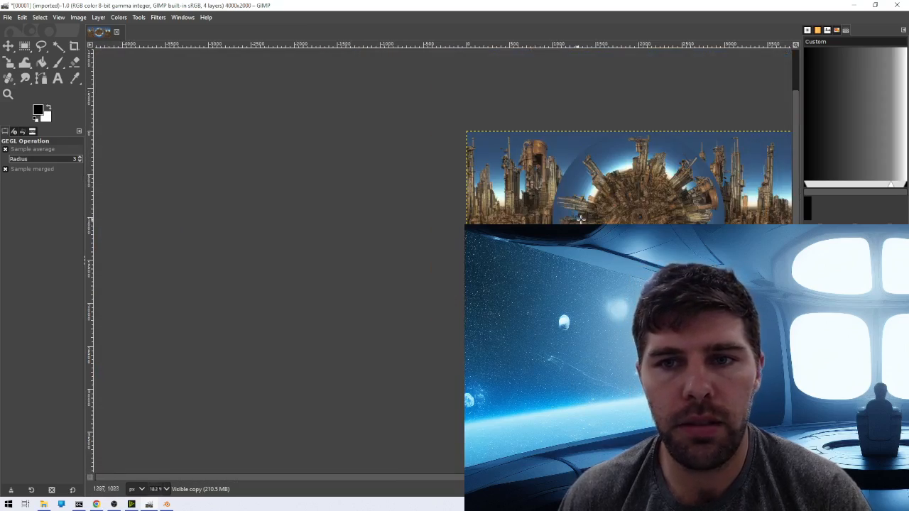
{"action": "scroll", "coordinate": [455, 203], "scroll_direction": "up", "scroll_amount": 2, "text": "ctrl"}
{"action": "scroll", "coordinate": [450, 207], "scroll_direction": "up", "scroll_amount": 5, "text": "ctrl"}
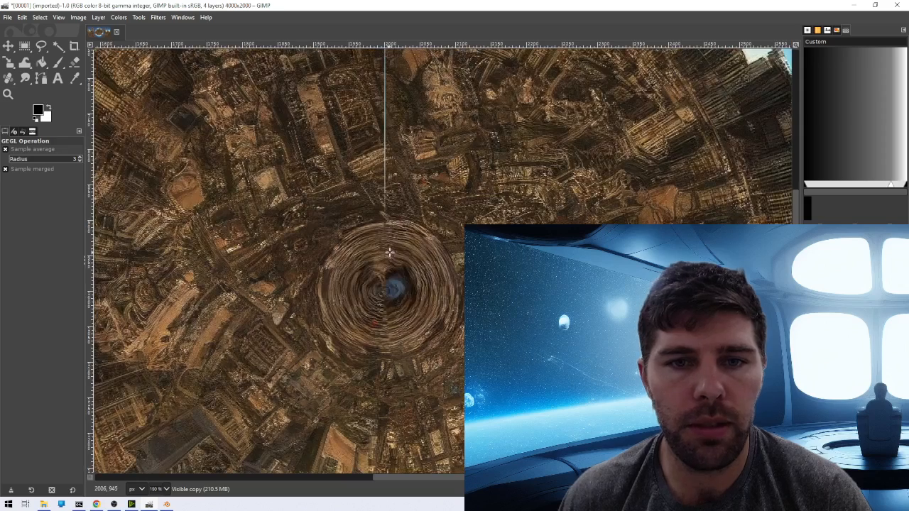
{"action": "scroll", "coordinate": [388, 242], "scroll_direction": "down", "scroll_amount": 1, "text": "ctrl"}
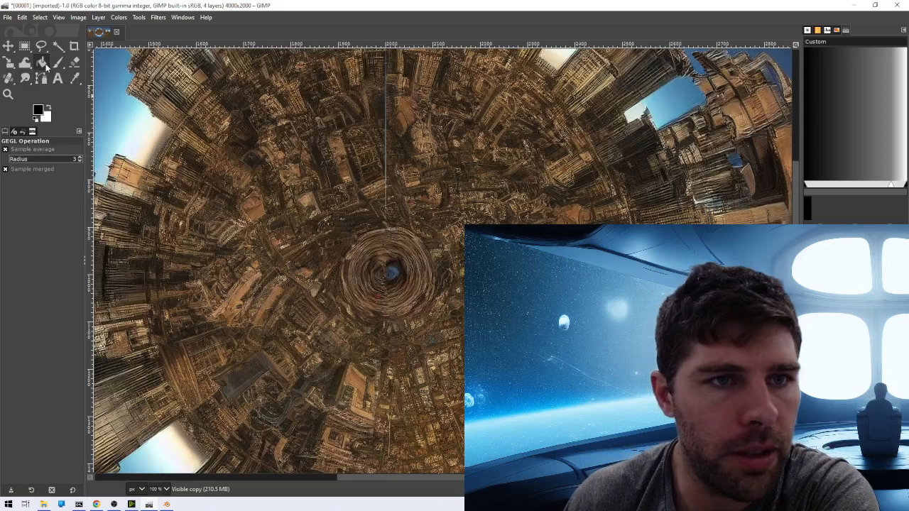
With the Clone tool, cover the left half of the swirl with nearby building texture
{"action": "left_click", "coordinate": [10, 79]}
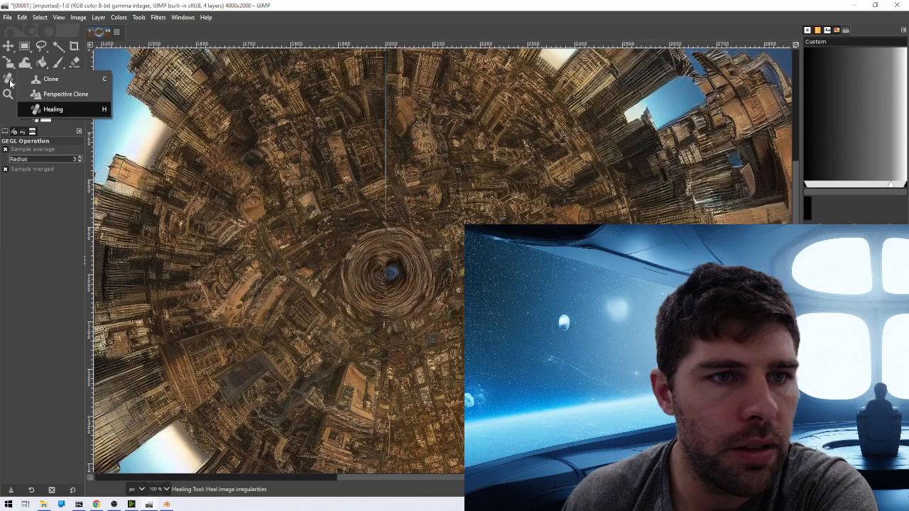
{"action": "left_click", "coordinate": [50, 79]}
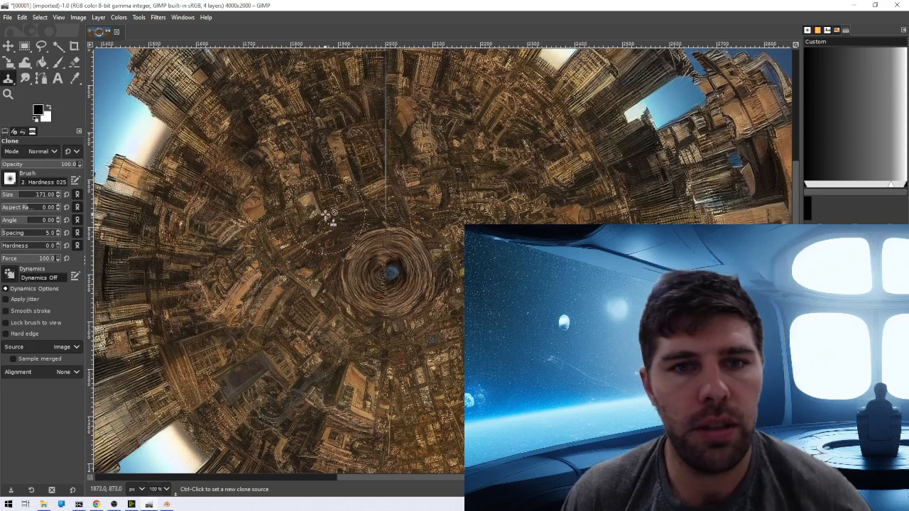
{"action": "left_click", "coordinate": [337, 170], "text": "ctrl"}
{"action": "left_click", "coordinate": [368, 229]}
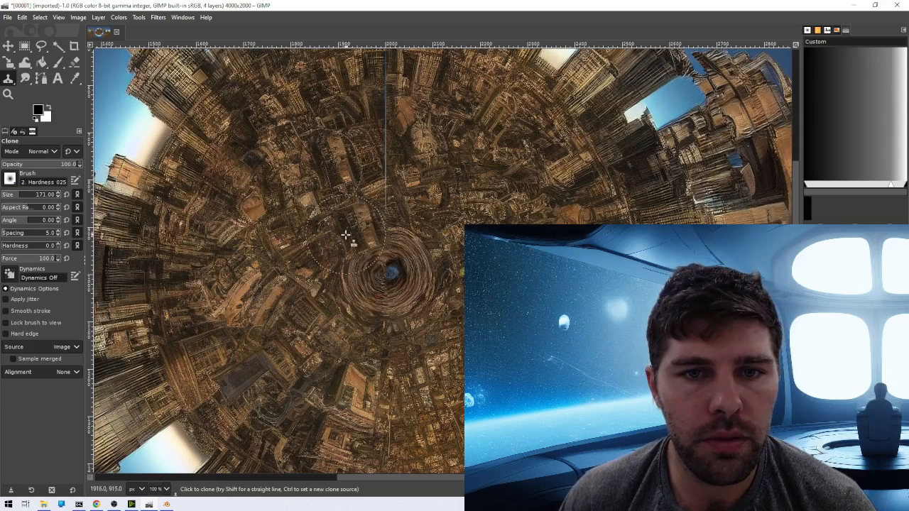
{"action": "left_click_drag", "start_coordinate": [346, 235], "coordinate": [371, 269]}
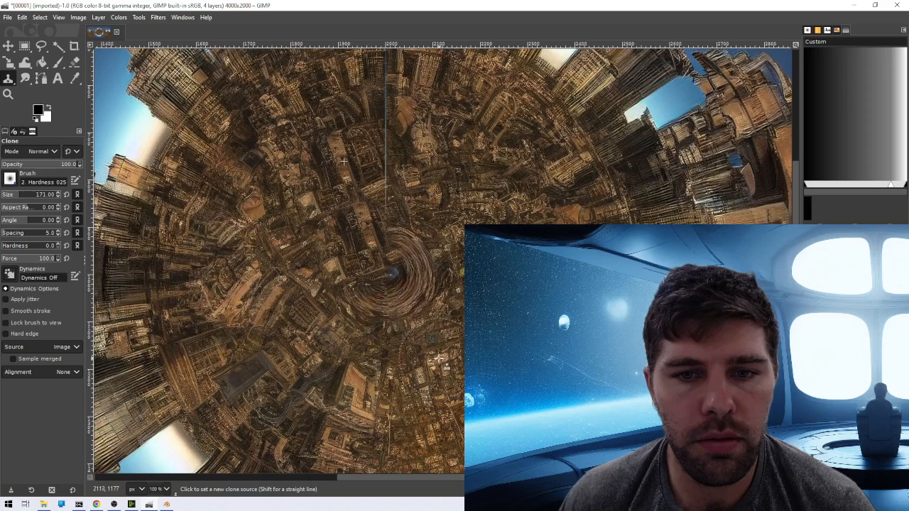
Clone street texture over the rest of the swirl and along the tower, then select the Healing tool
{"action": "left_click", "coordinate": [440, 359], "text": "ctrl"}
{"action": "left_click", "coordinate": [383, 290]}
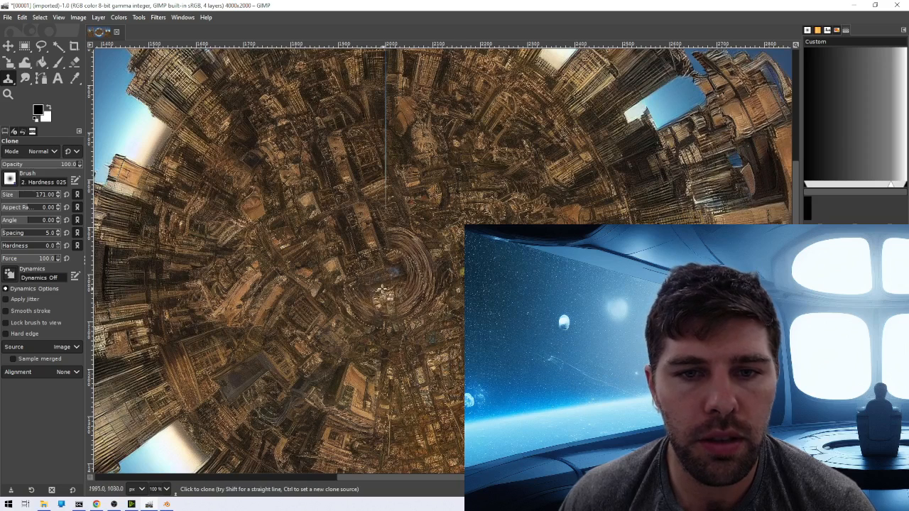
{"action": "mouse_move", "coordinate": [383, 290]}
{"action": "left_mouse_down"}
{"action": "mouse_move", "coordinate": [389, 297]}
{"action": "mouse_move", "coordinate": [424, 284]}
{"action": "mouse_move", "coordinate": [402, 252]}
{"action": "mouse_move", "coordinate": [397, 298]}
{"action": "mouse_move", "coordinate": [536, 245]}
{"action": "left_mouse_up"}
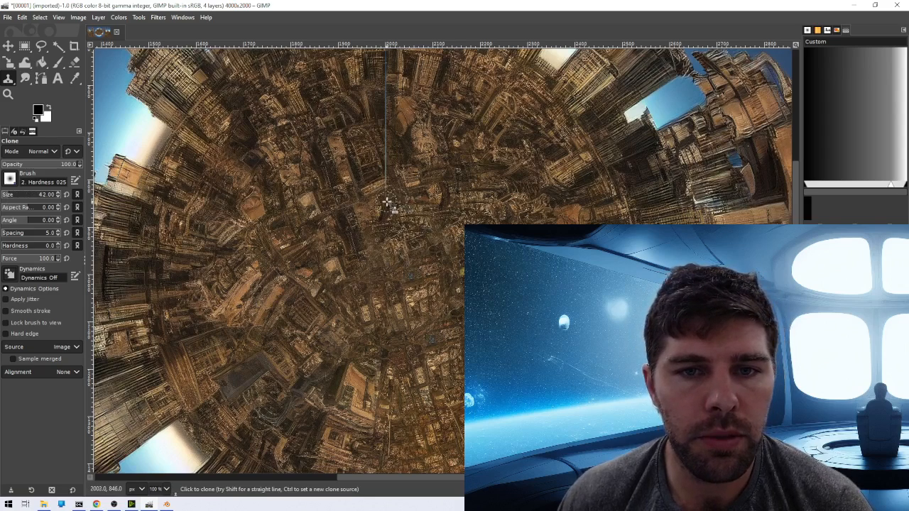
{"action": "scroll", "coordinate": [391, 199], "scroll_direction": "up", "scroll_amount": 5}
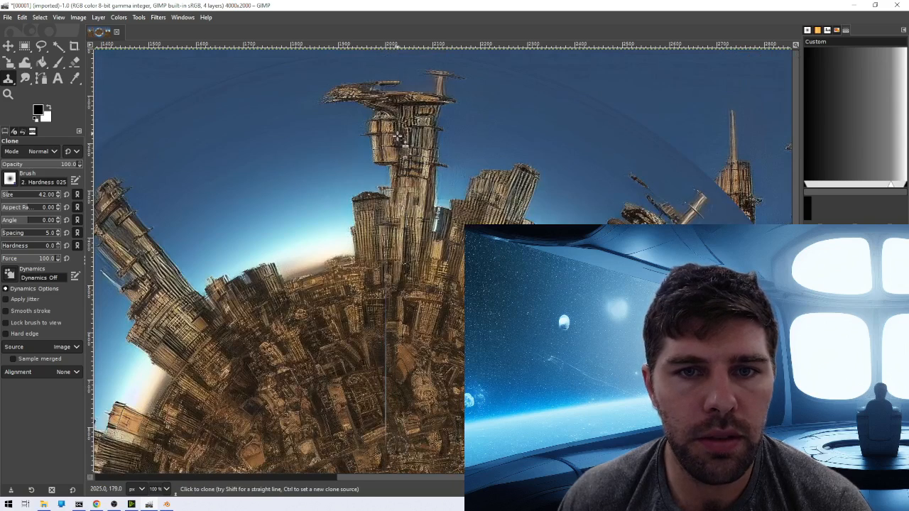
{"action": "left_click", "coordinate": [386, 201], "text": "shift"}
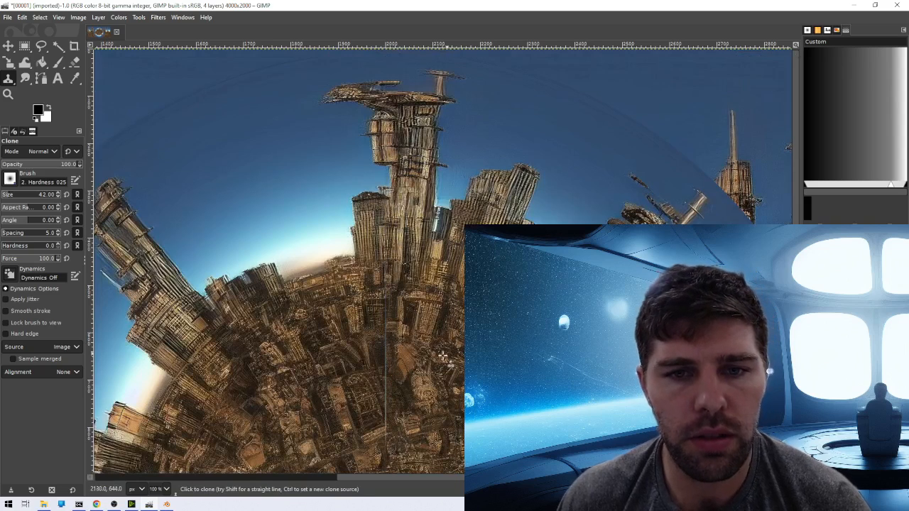
{"action": "left_click_drag", "start_coordinate": [5, 80], "coordinate": [71, 112]}
{"action": "scroll", "coordinate": [243, 171], "scroll_direction": "down", "scroll_amount": 5}
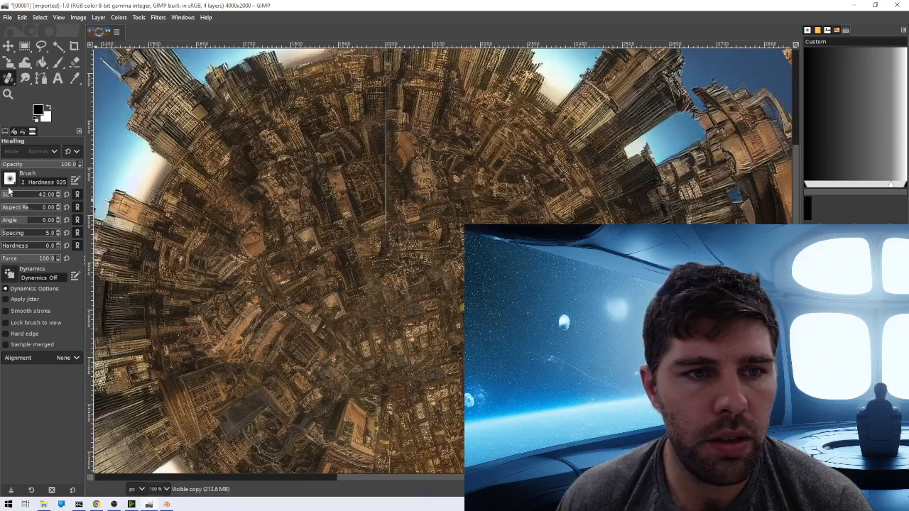
Heal the vertical seam at the top of the tall tower
{"action": "scroll", "coordinate": [59, 196], "scroll_direction": "down", "scroll_amount": 1}
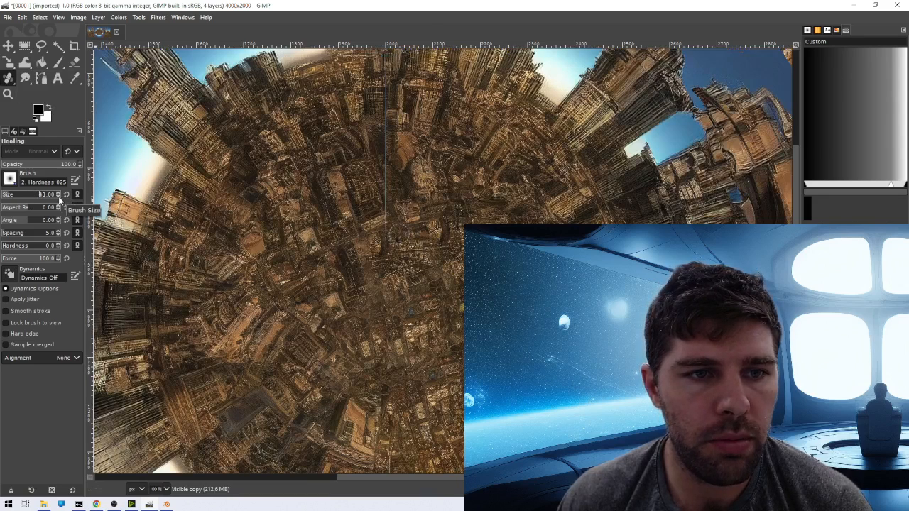
{"action": "scroll", "coordinate": [58, 197], "scroll_direction": "down", "scroll_amount": 13}
{"action": "scroll", "coordinate": [391, 229], "scroll_direction": "up", "scroll_amount": 4}
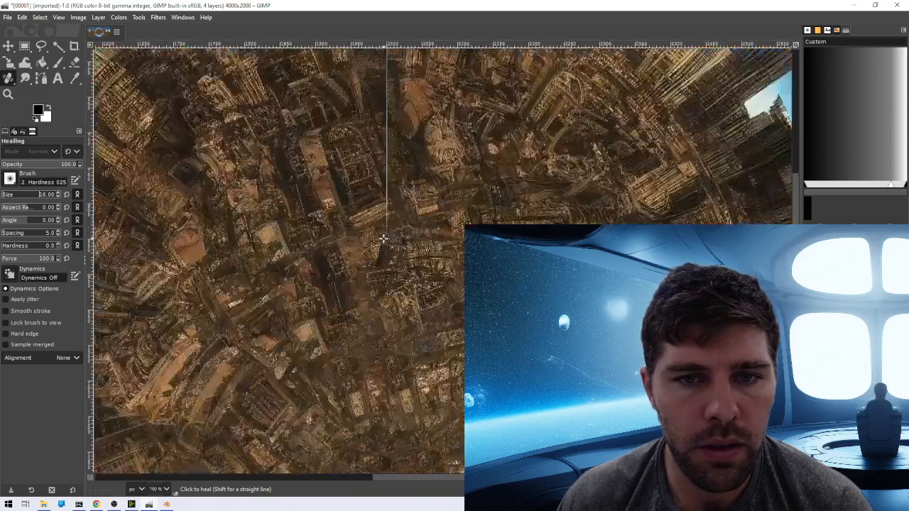
{"action": "scroll", "coordinate": [391, 227], "scroll_direction": "up", "scroll_amount": 10}
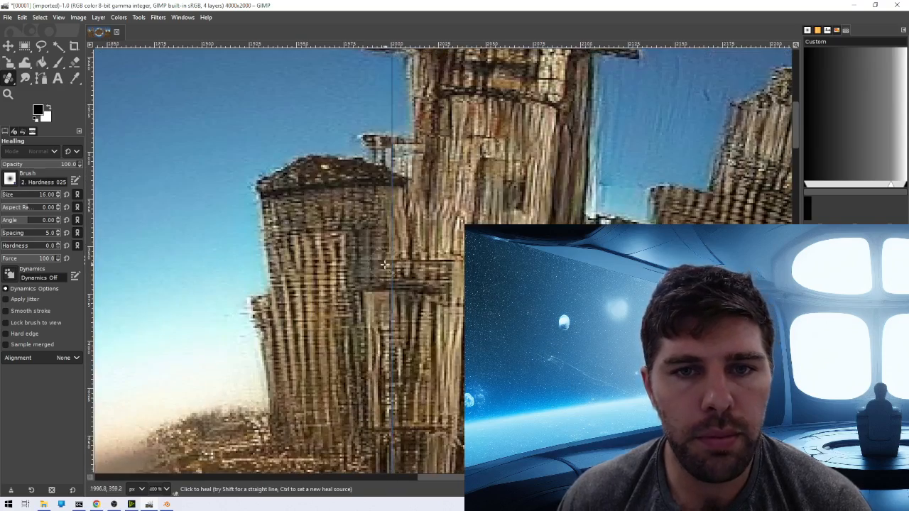
{"action": "left_click", "coordinate": [392, 147], "text": "shift"}
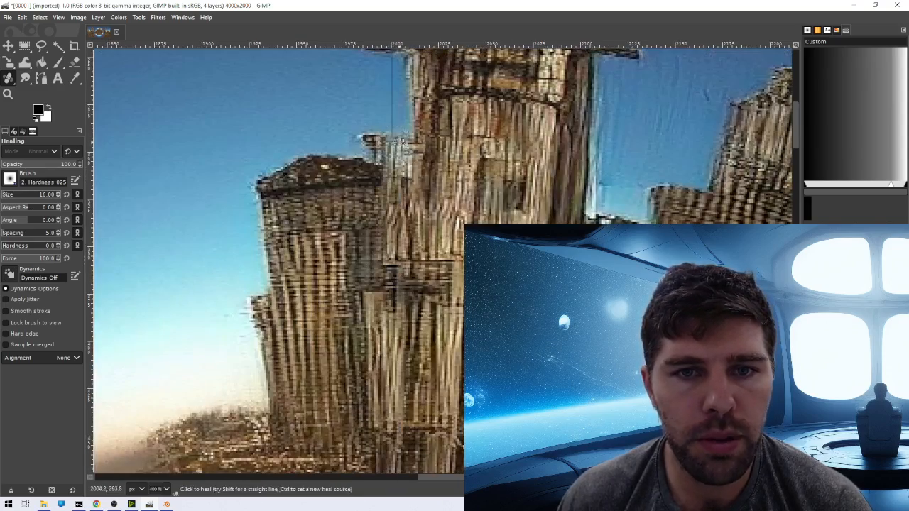
{"action": "scroll", "coordinate": [434, 212], "scroll_direction": "up", "scroll_amount": 3}
{"action": "scroll", "coordinate": [427, 271], "scroll_direction": "down", "scroll_amount": 3}
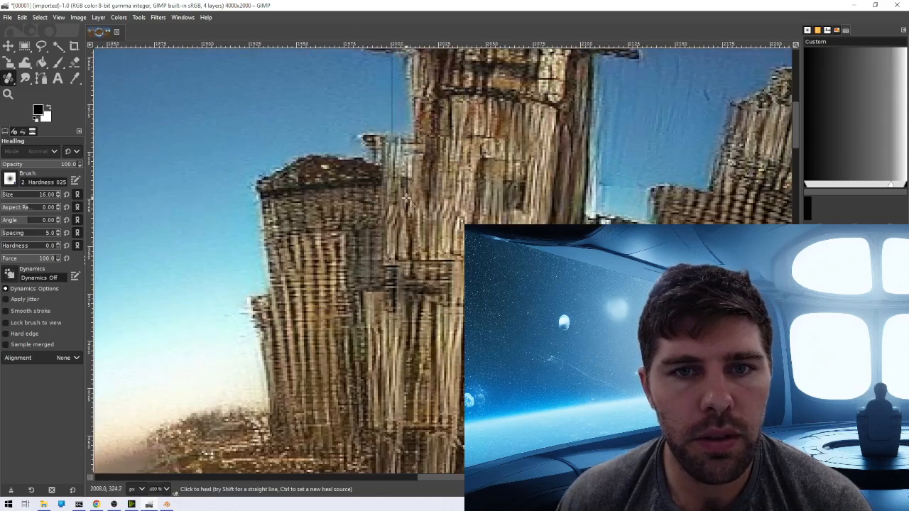
{"action": "scroll", "coordinate": [398, 306], "scroll_direction": "up", "scroll_amount": 2}
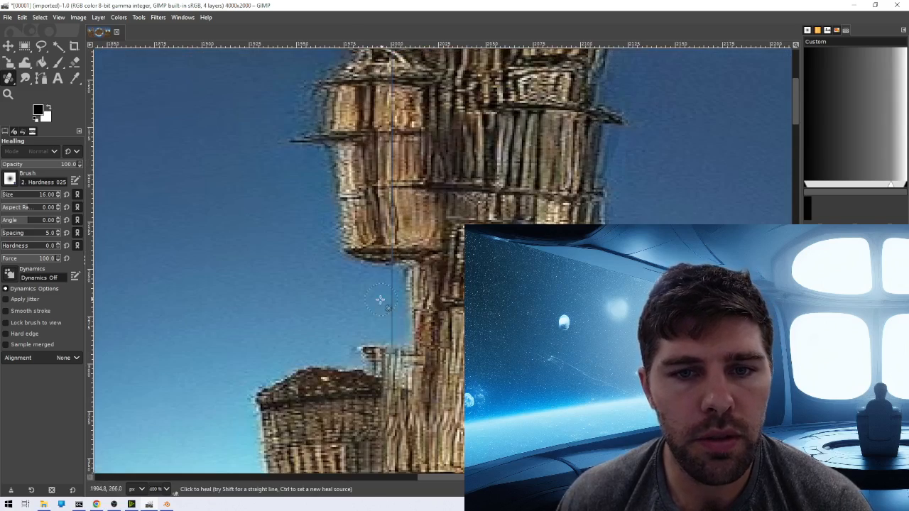
Sample beside the seam and heal a straight line from its lower end up through the top structure
{"action": "left_click", "coordinate": [368, 346], "text": "ctrl"}
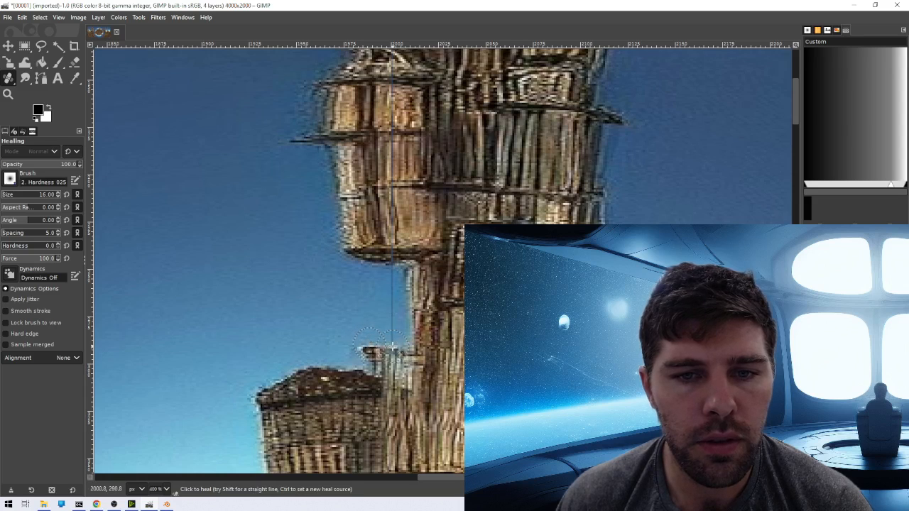
{"action": "left_click", "coordinate": [393, 347]}
{"action": "left_click", "coordinate": [391, 263], "text": "shift"}
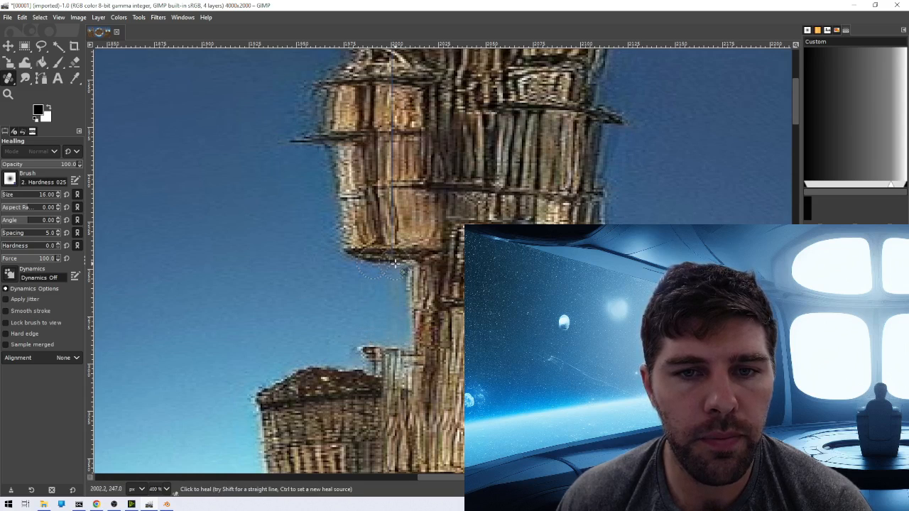
{"action": "scroll", "coordinate": [392, 281], "scroll_direction": "up", "scroll_amount": 5}
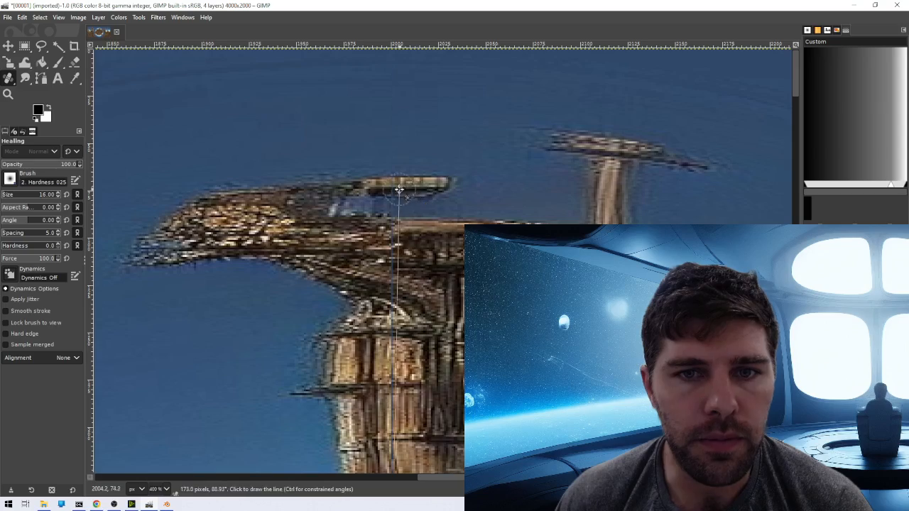
{"action": "left_click", "coordinate": [393, 182], "text": "shift"}
{"action": "scroll", "coordinate": [456, 291], "scroll_direction": "down", "scroll_amount": 5}
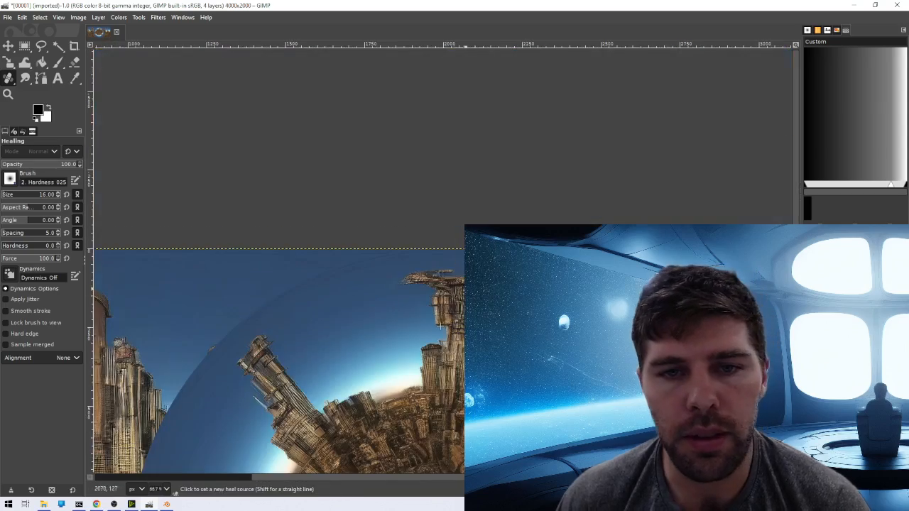
{"action": "scroll", "coordinate": [549, 434], "scroll_direction": "down", "scroll_amount": 3}
{"action": "scroll", "coordinate": [548, 383], "scroll_direction": "up", "scroll_amount": 3}
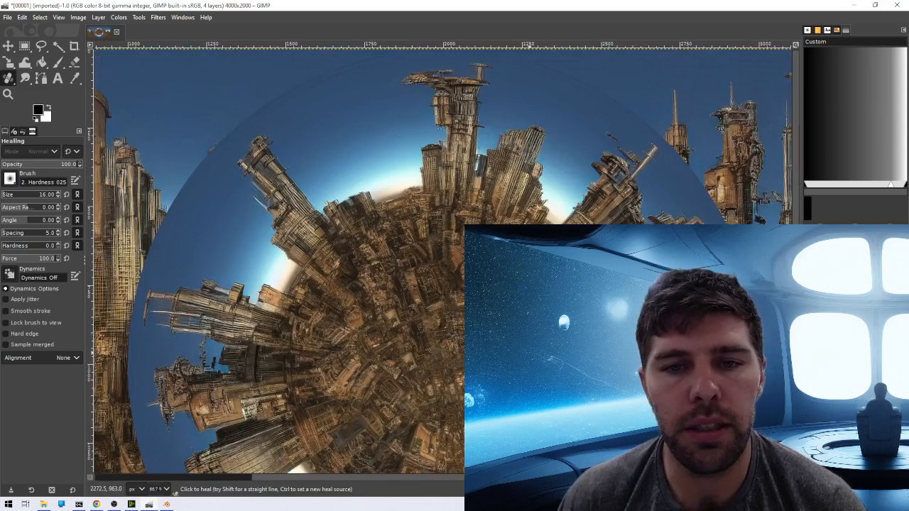
{"action": "scroll", "coordinate": [529, 353], "scroll_direction": "down", "scroll_amount": 3}
{"action": "scroll", "coordinate": [529, 353], "scroll_direction": "up", "scroll_amount": 3}
{"action": "scroll", "coordinate": [529, 348], "scroll_direction": "down", "scroll_amount": 3}
{"action": "scroll", "coordinate": [527, 305], "scroll_direction": "down", "scroll_amount": 1}
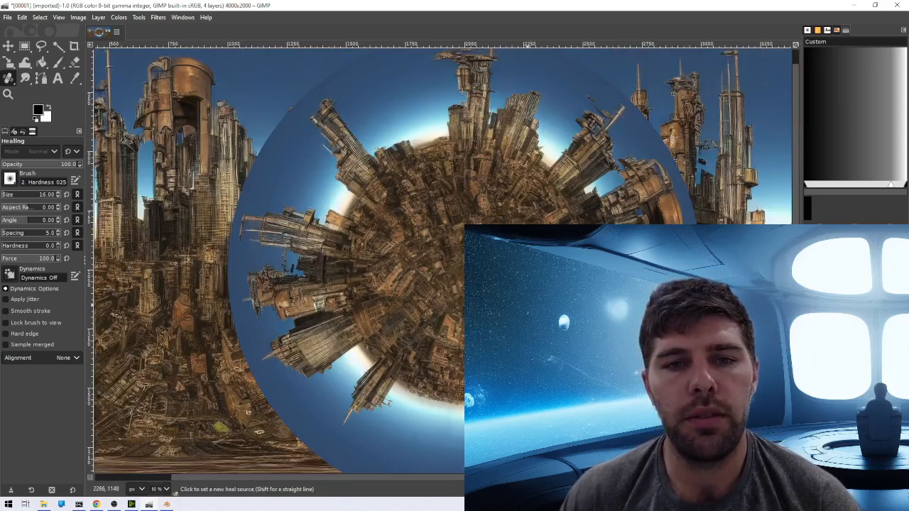
{"action": "scroll", "coordinate": [527, 305], "scroll_direction": "down", "scroll_amount": 1}
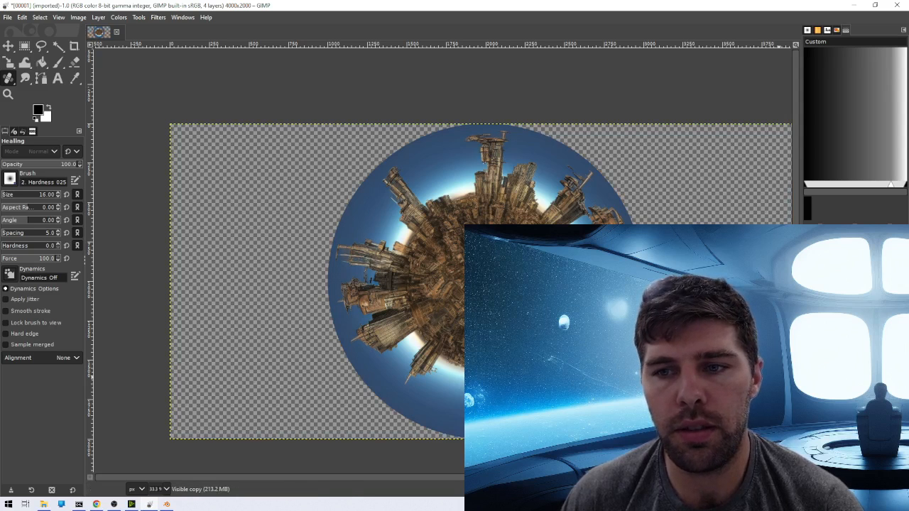
Toggle the flat panorama layer on and off to compare, leaving it hidden
{"action": "left_click", "coordinate": [810, 306]}
{"action": "left_click", "coordinate": [810, 306]}
{"action": "left_click", "coordinate": [809, 305]}
{"action": "left_click", "coordinate": [810, 305]}
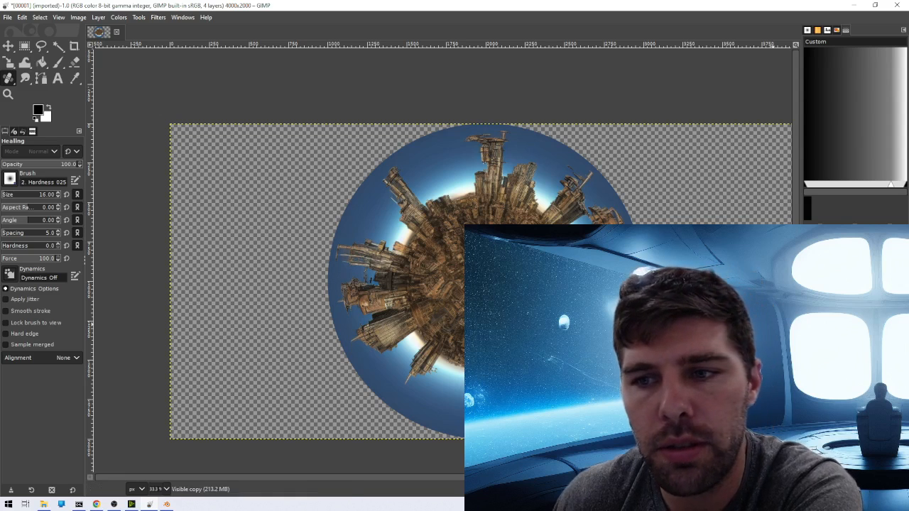
{"action": "left_click", "coordinate": [158, 17]}
Run Polar Coordinates with To polar and Map backwards unchecked to unwrap the planet into a flat strip
{"action": "mouse_move", "coordinate": [138, 17]}
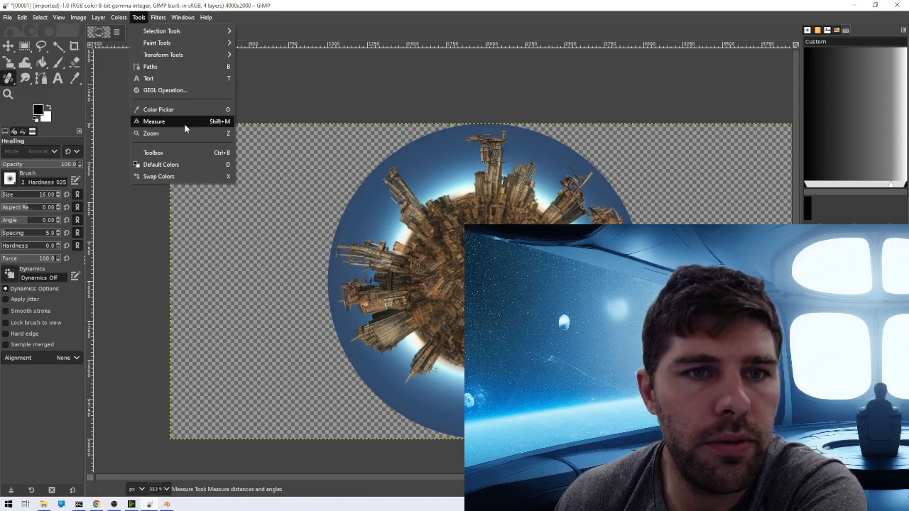
{"action": "mouse_move", "coordinate": [184, 110]}
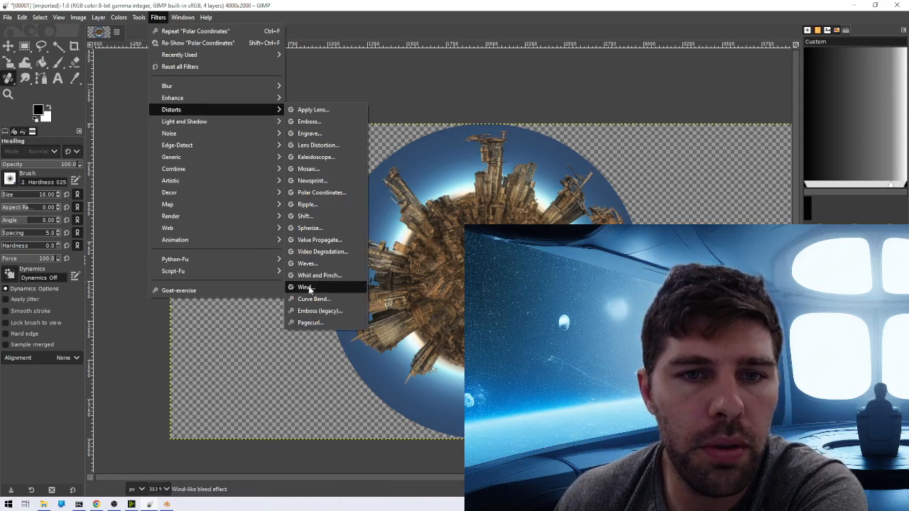
{"action": "left_click", "coordinate": [319, 193]}
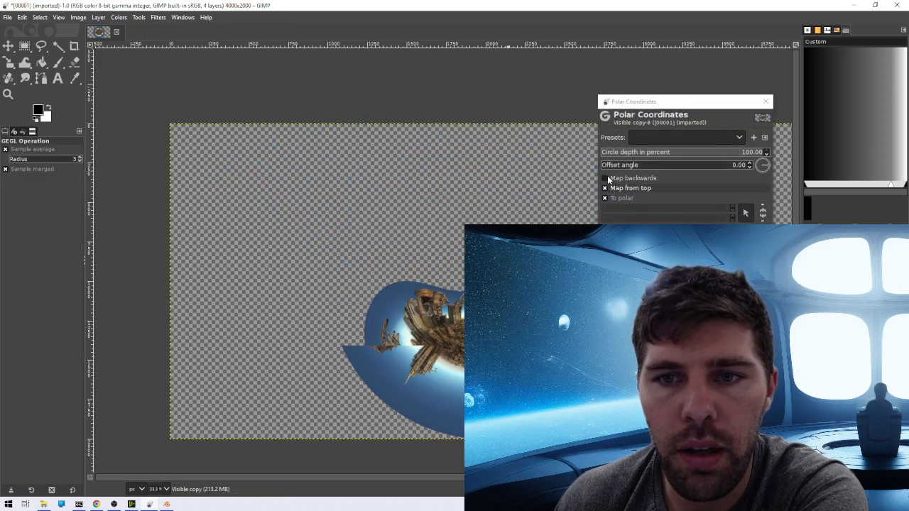
{"action": "left_click", "coordinate": [607, 179]}
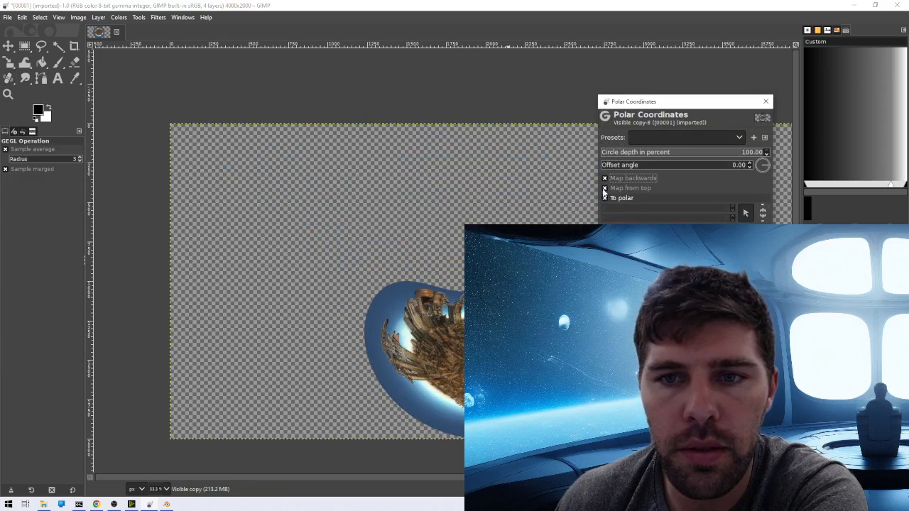
{"action": "left_click", "coordinate": [605, 189]}
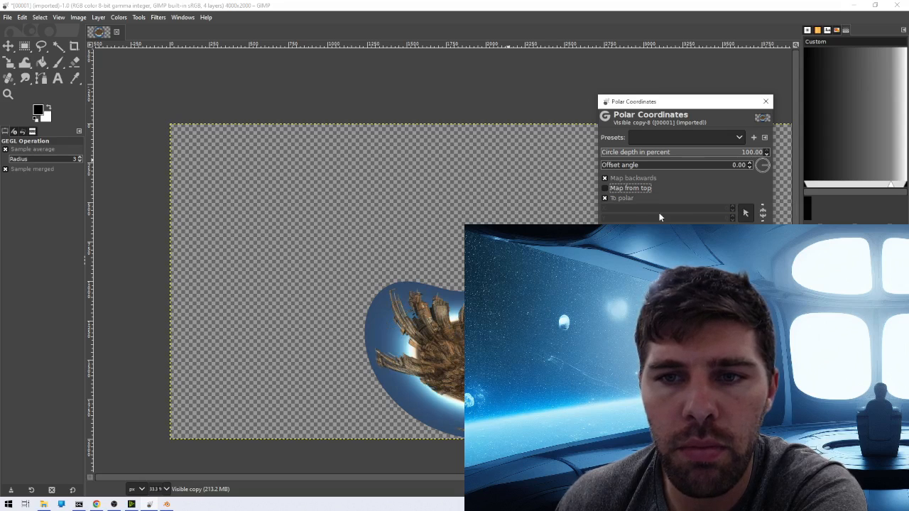
{"action": "left_click", "coordinate": [605, 198]}
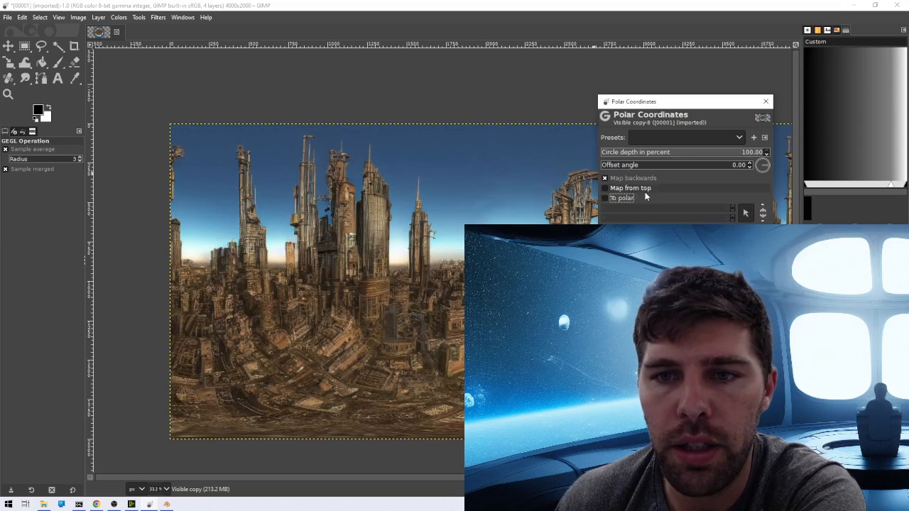
{"action": "left_click", "coordinate": [605, 178]}
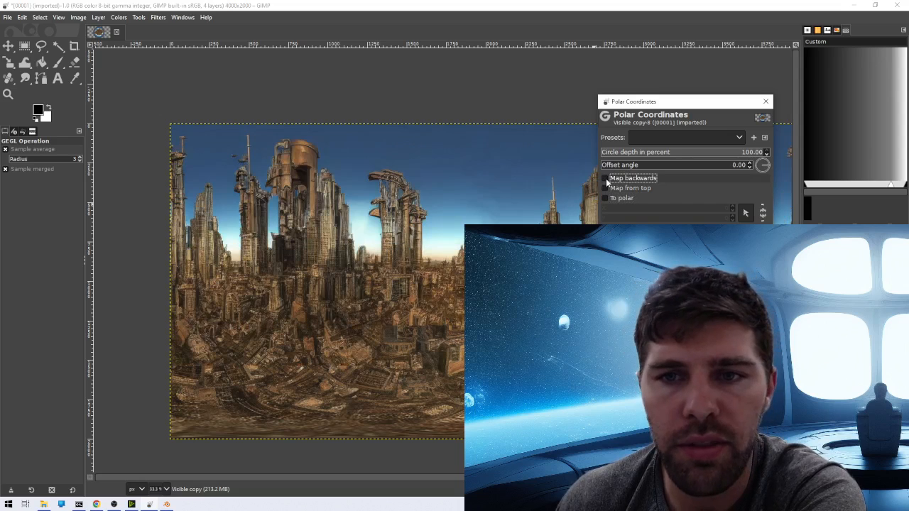
{"action": "left_click", "coordinate": [606, 178]}
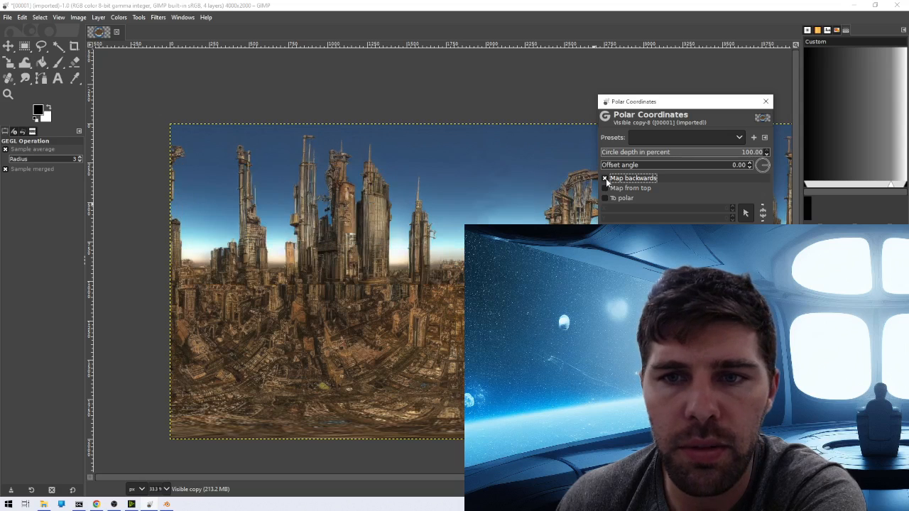
{"action": "left_click", "coordinate": [606, 178]}
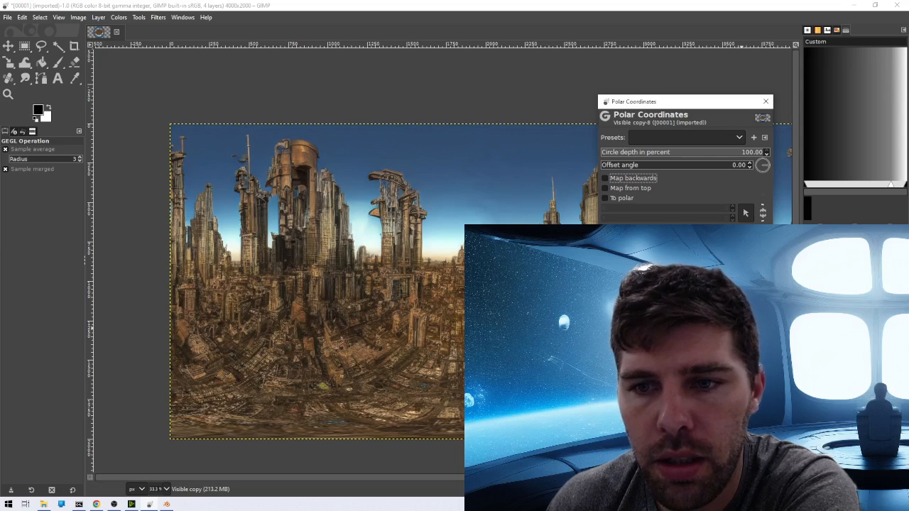
{"action": "left_click", "coordinate": [710, 305]}
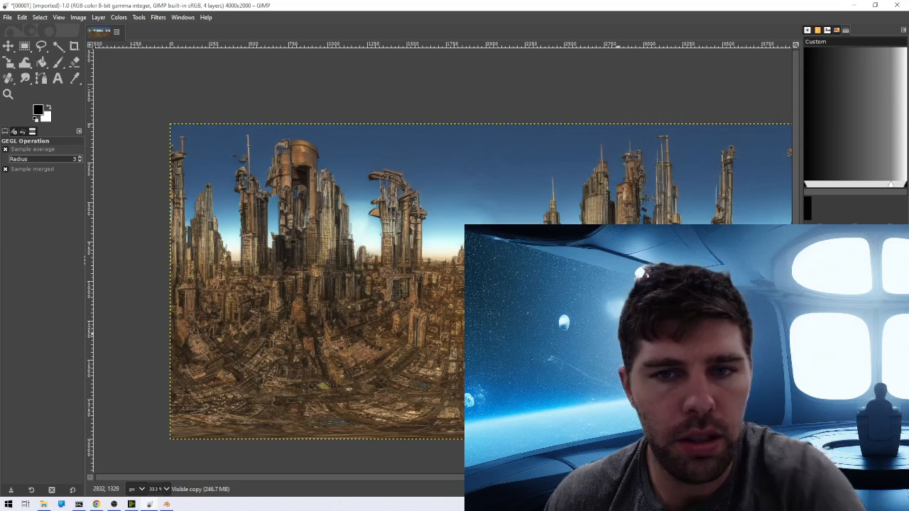
Apply Brightness-Contrast with brightness about 26 and contrast about 52 to the panorama
{"action": "left_click_drag", "start_coordinate": [656, 323], "coordinate": [613, 324]}
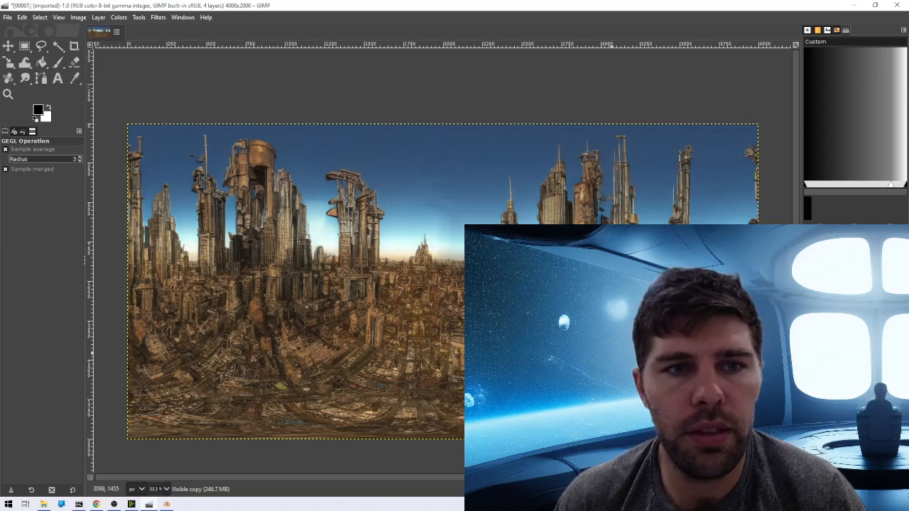
{"action": "left_click", "coordinate": [7, 18]}
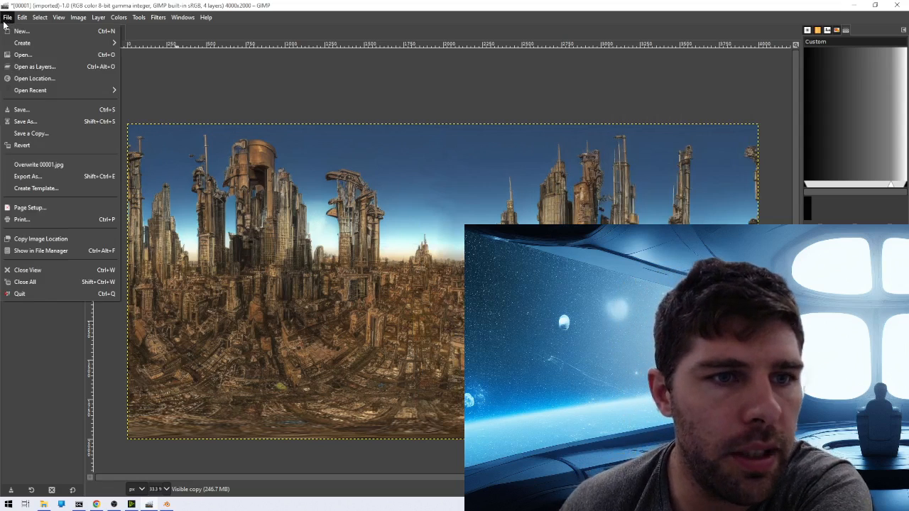
{"action": "left_click", "coordinate": [5, 22]}
{"action": "left_click", "coordinate": [122, 22]}
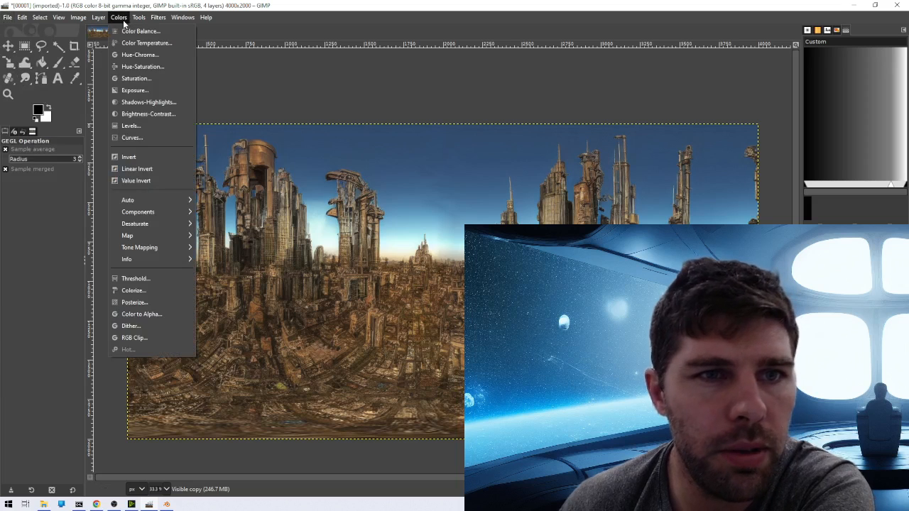
{"action": "left_click", "coordinate": [160, 114]}
{"action": "left_click_drag", "start_coordinate": [369, 46], "coordinate": [478, 60]}
{"action": "left_click_drag", "start_coordinate": [479, 125], "coordinate": [502, 131]}
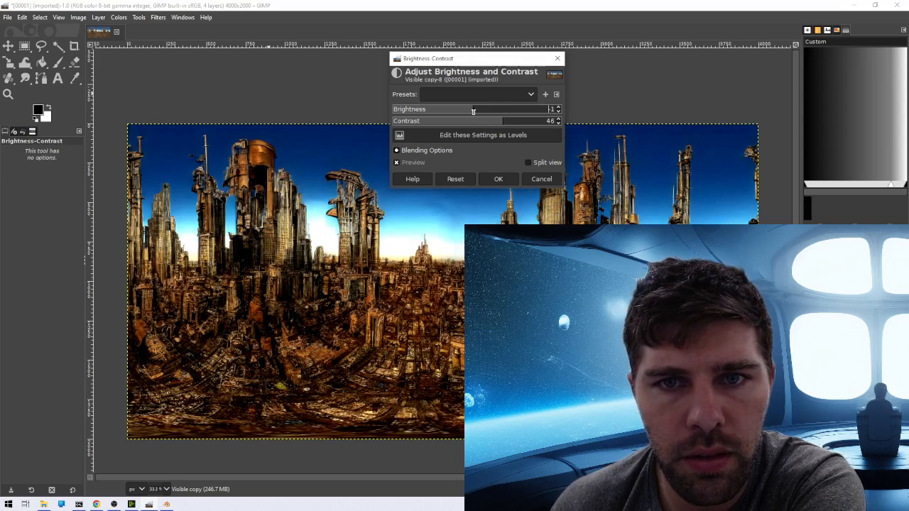
{"action": "left_click_drag", "start_coordinate": [473, 111], "coordinate": [499, 117]}
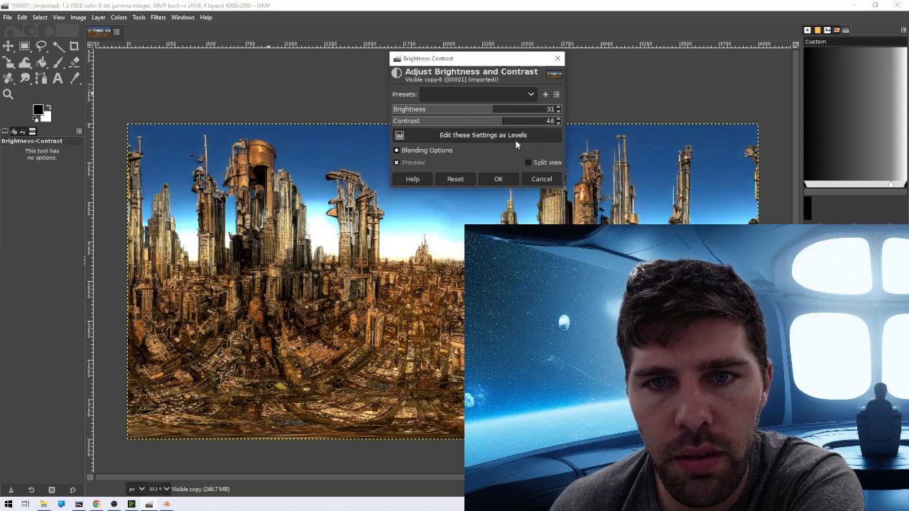
{"action": "left_click_drag", "start_coordinate": [508, 125], "coordinate": [513, 125]}
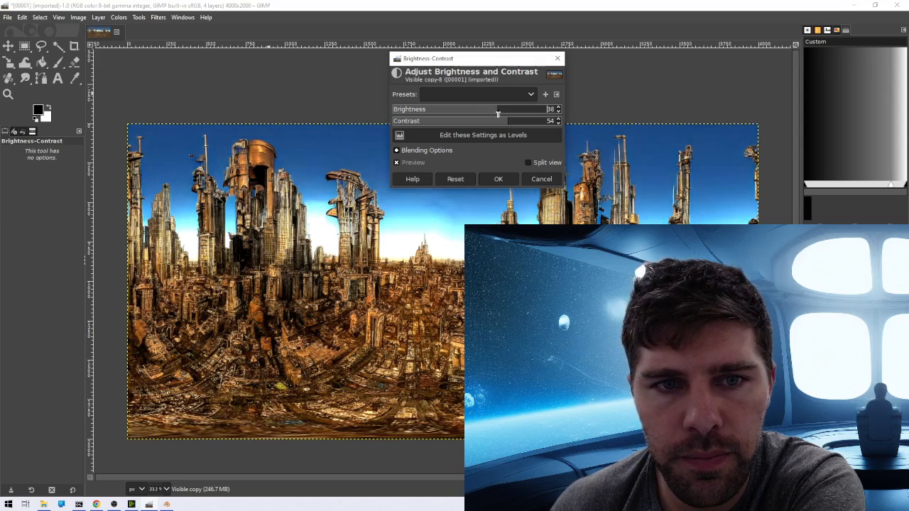
{"action": "mouse_move", "coordinate": [498, 114]}
{"action": "left_mouse_down"}
{"action": "mouse_move", "coordinate": [478, 113]}
{"action": "mouse_move", "coordinate": [492, 113]}
{"action": "left_mouse_up"}
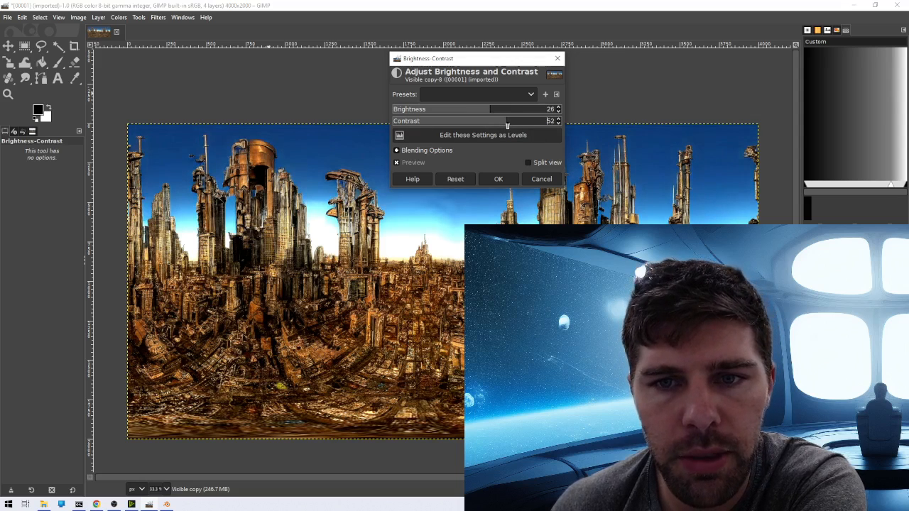
{"action": "left_click", "coordinate": [502, 181]}
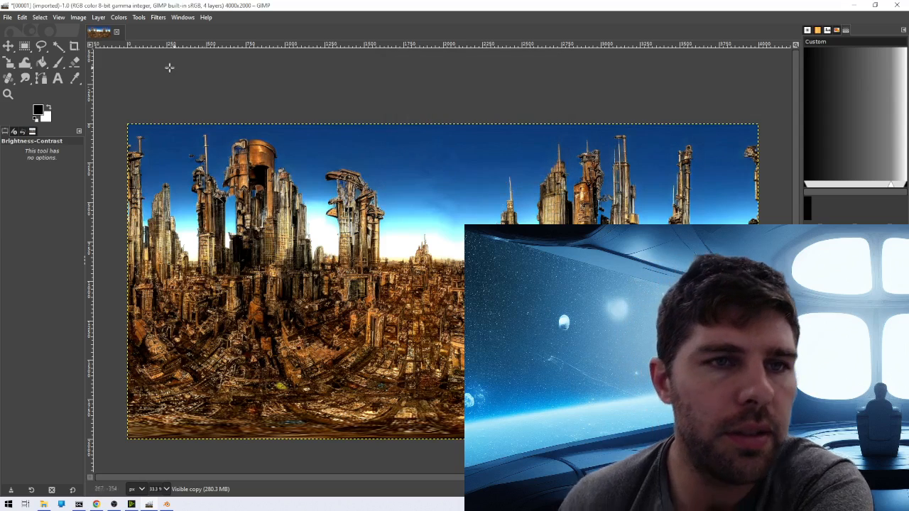
{"action": "left_click", "coordinate": [7, 18]}
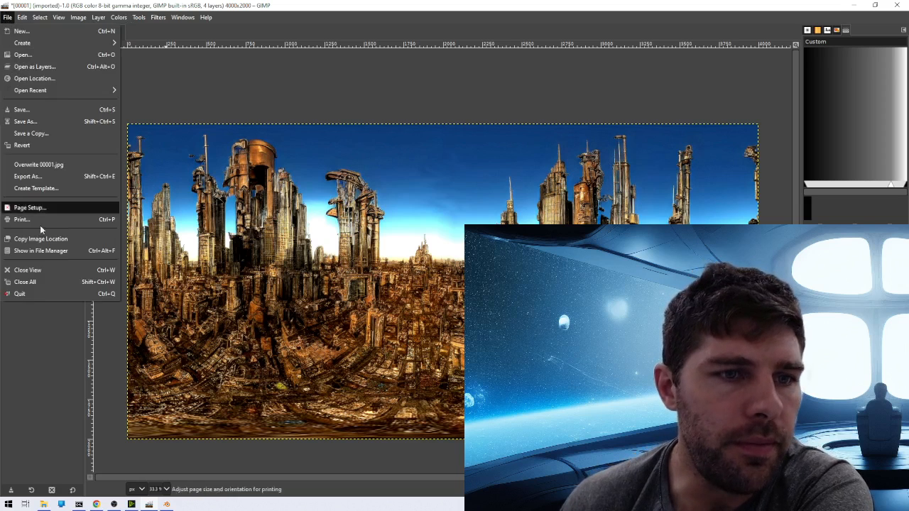
Export the panorama as 00001_seamless.jpg at JPEG quality 90, then switch to Blender
{"action": "left_click", "coordinate": [34, 177]}
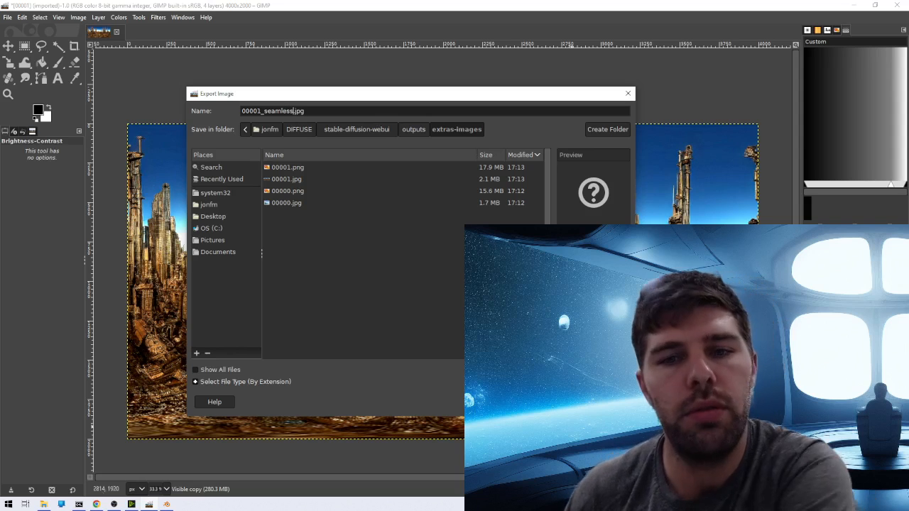
{"action": "key", "text": "Return"}
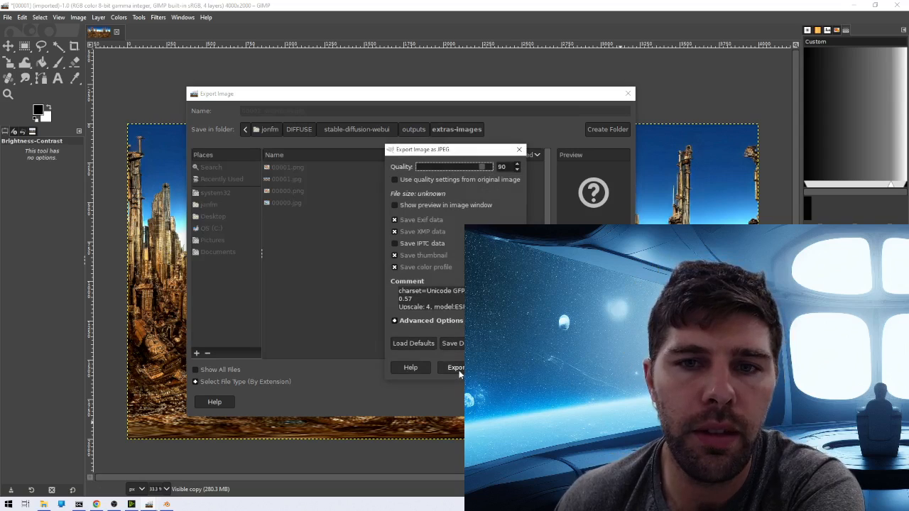
{"action": "left_click", "coordinate": [459, 370]}
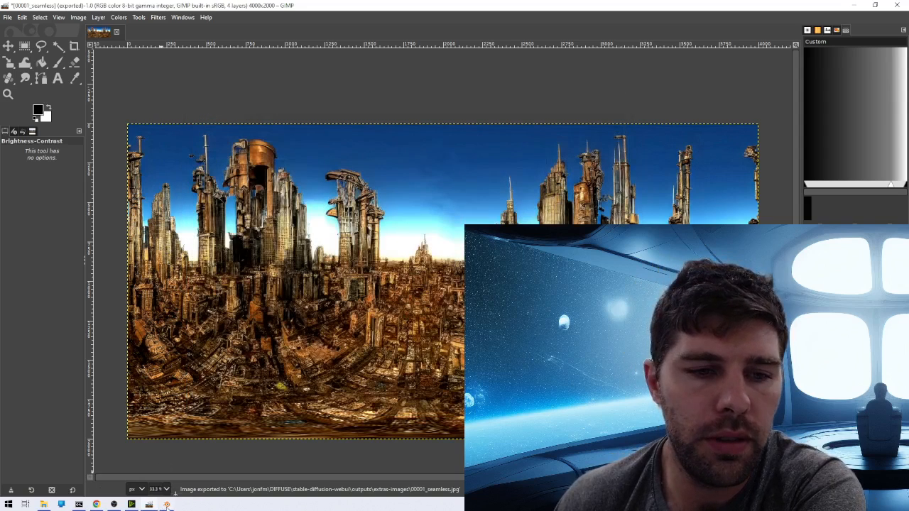
{"action": "left_click", "coordinate": [167, 504]}
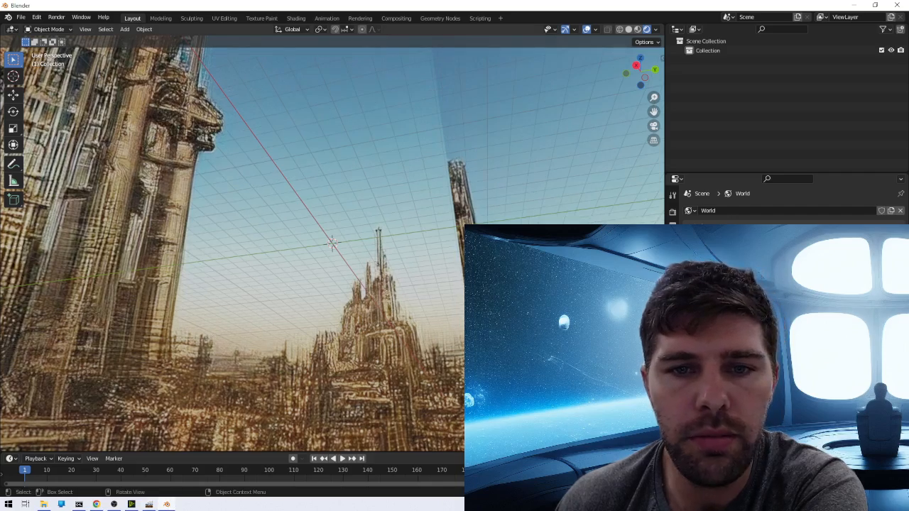
Load 00001_seamless.jpg in place of 00001.jpg as the World environment texture
{"action": "left_click_drag", "start_coordinate": [320, 213], "coordinate": [451, 183]}
{"action": "left_click_drag", "start_coordinate": [469, 273], "coordinate": [552, 276]}
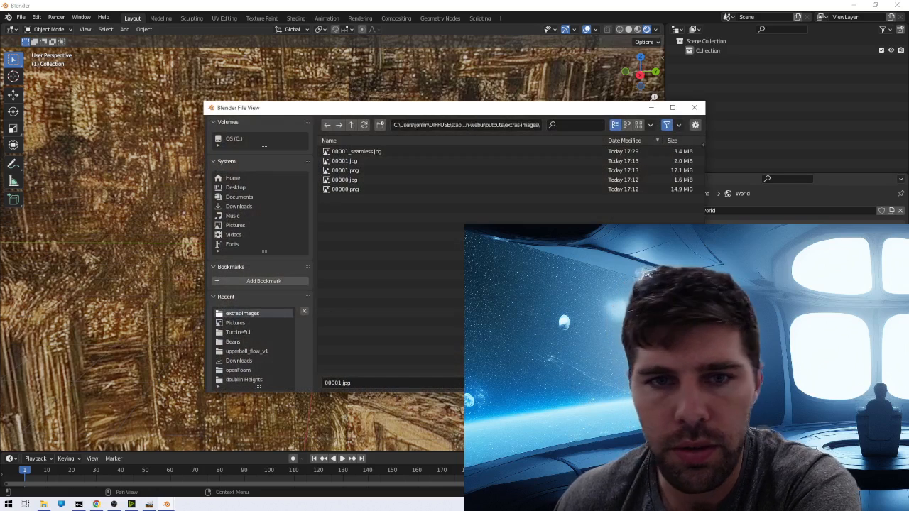
{"action": "left_click", "coordinate": [357, 152]}
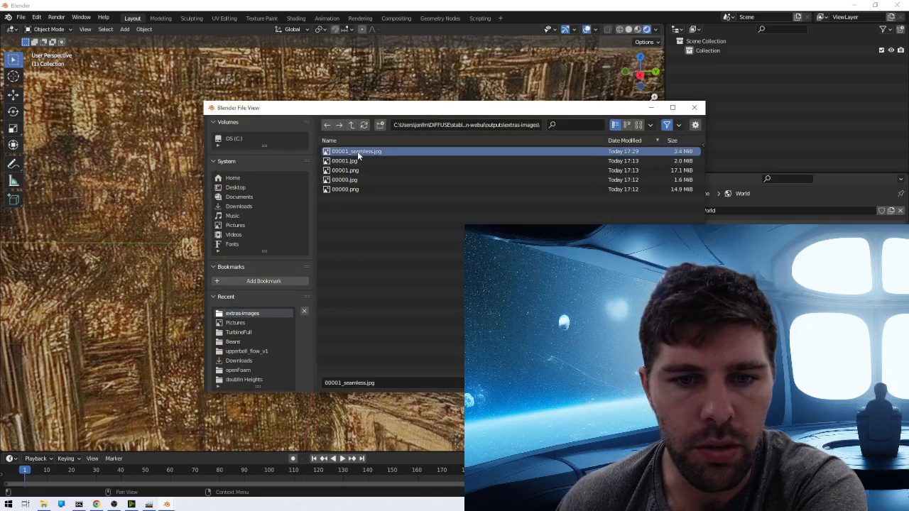
{"action": "left_click", "coordinate": [628, 383]}
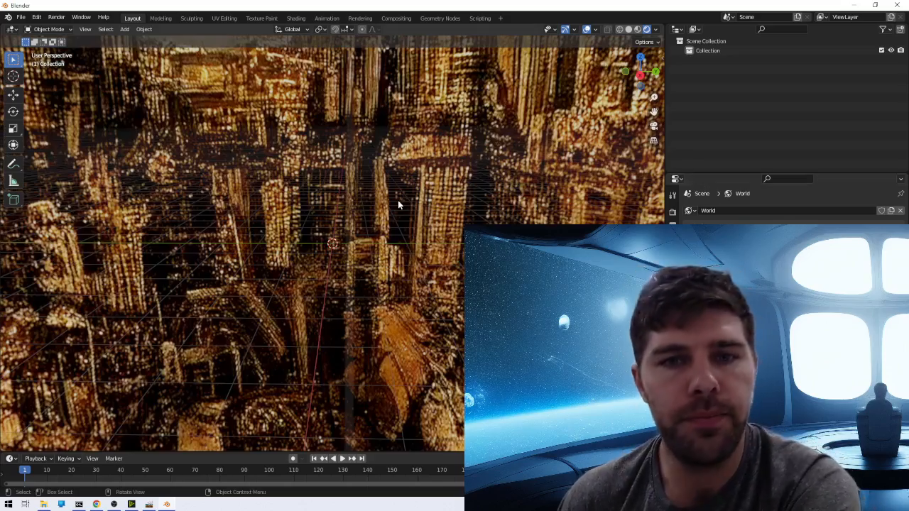
Orbit through the towers, overhead sky and spires of the 00001_seamless.jpg world, then bring up OBS Studio
{"action": "left_click_drag", "start_coordinate": [398, 204], "coordinate": [249, 125]}
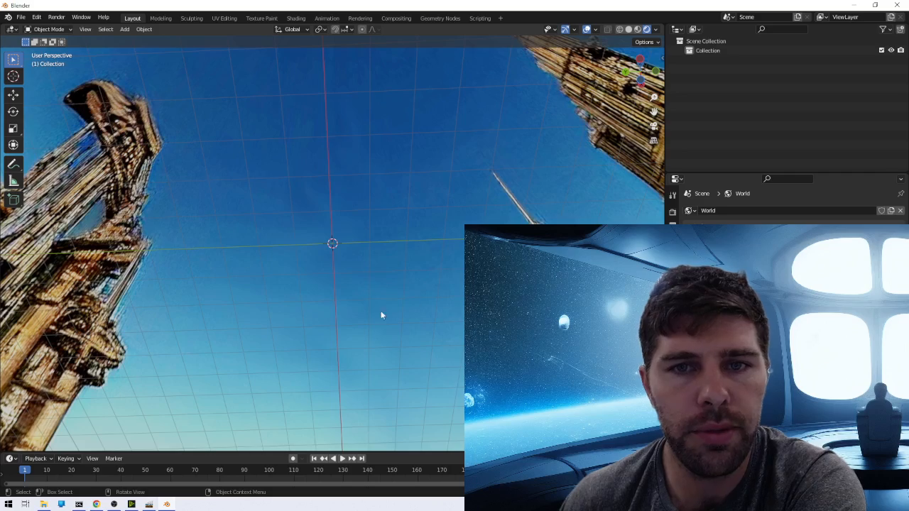
{"action": "left_click_drag", "start_coordinate": [395, 358], "coordinate": [322, 307]}
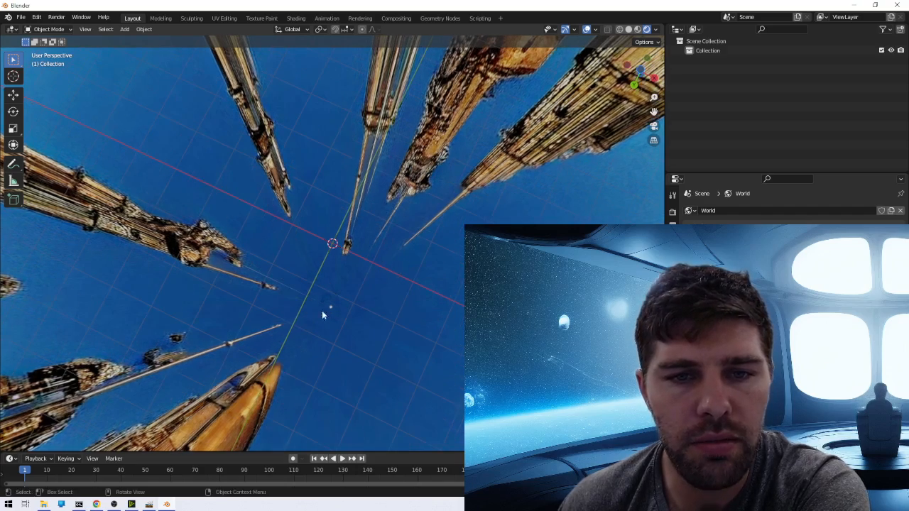
{"action": "left_click_drag", "start_coordinate": [460, 352], "coordinate": [409, 164]}
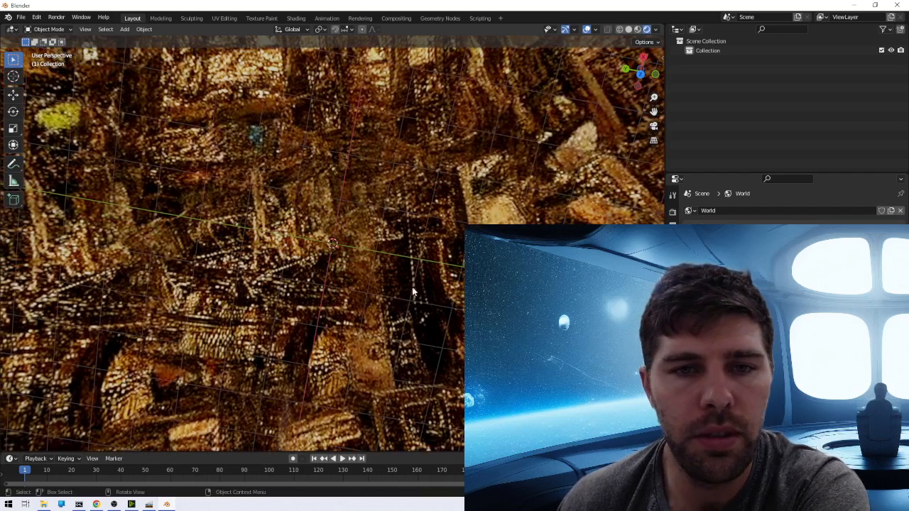
{"action": "left_click_drag", "start_coordinate": [380, 261], "coordinate": [184, 146]}
{"action": "left_click_drag", "start_coordinate": [518, 219], "coordinate": [37, 230]}
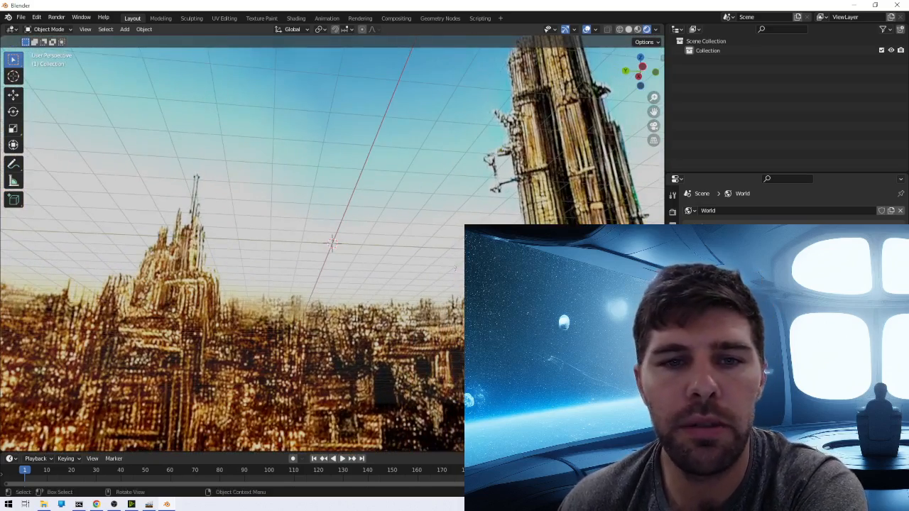
{"action": "left_click_drag", "start_coordinate": [455, 268], "coordinate": [382, 270]}
{"action": "left_click_drag", "start_coordinate": [230, 246], "coordinate": [347, 247]}
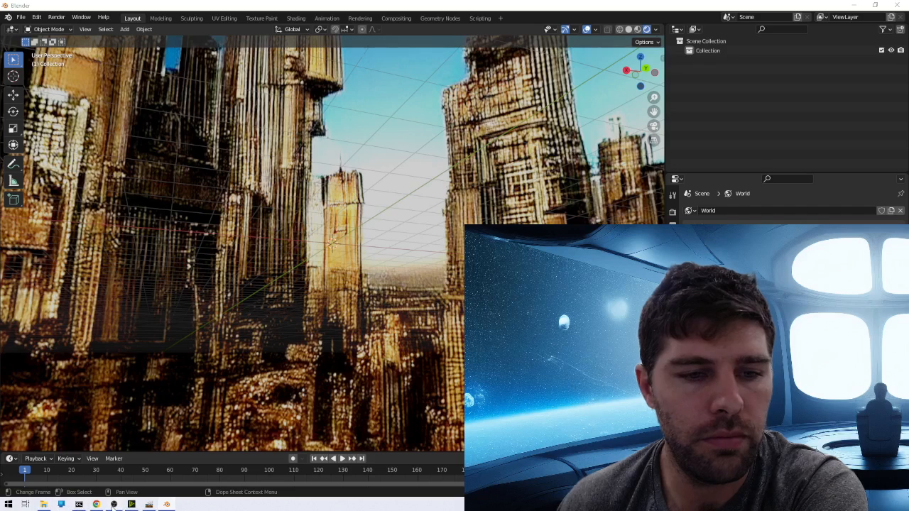
{"action": "left_click", "coordinate": [114, 504]}
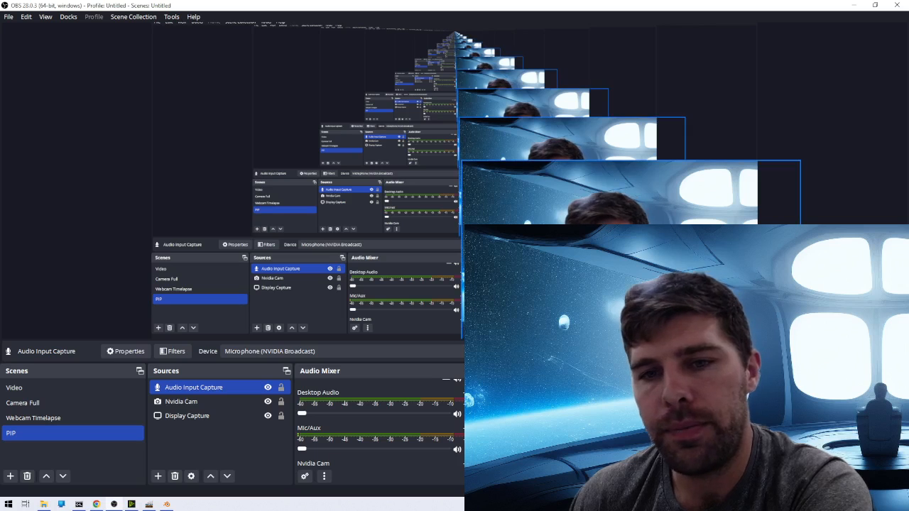
In NVIDIA Broadcast's Camera settings, set the effect to Background removal and move the window aside
{"action": "left_click", "coordinate": [131, 504]}
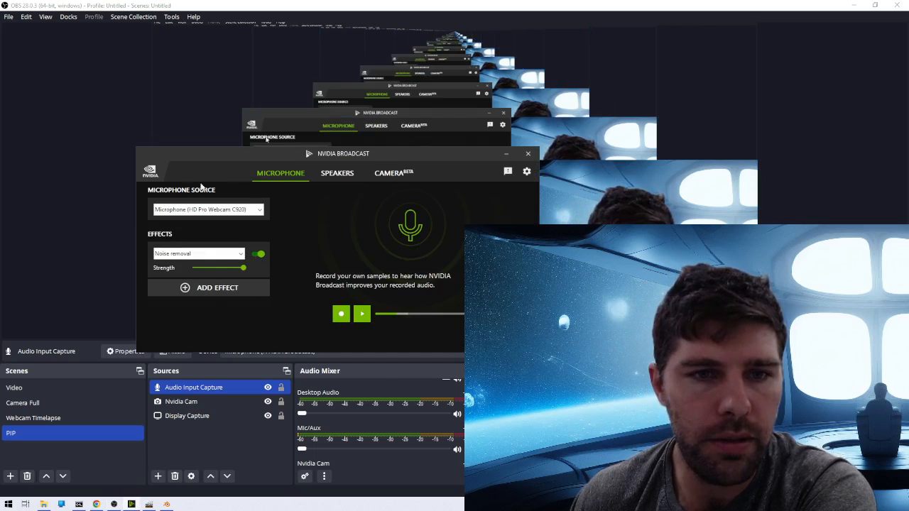
{"action": "left_click", "coordinate": [336, 173]}
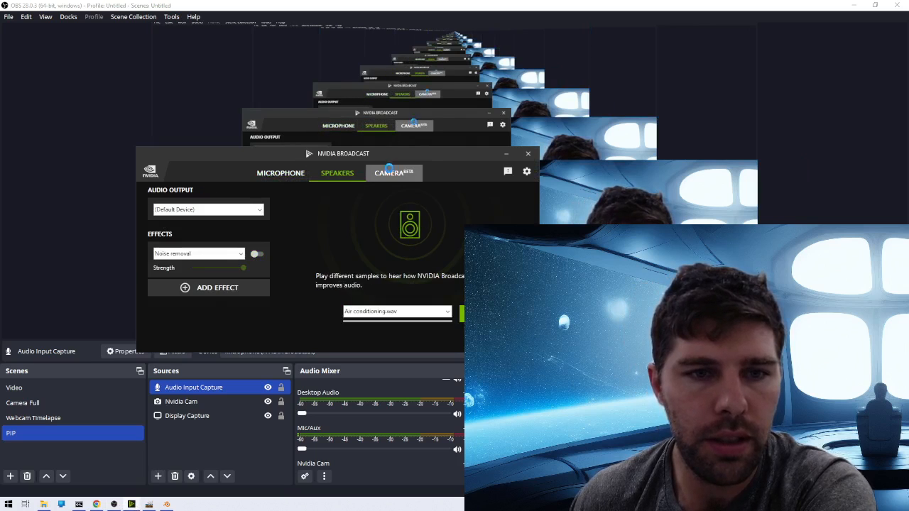
{"action": "left_click", "coordinate": [397, 175]}
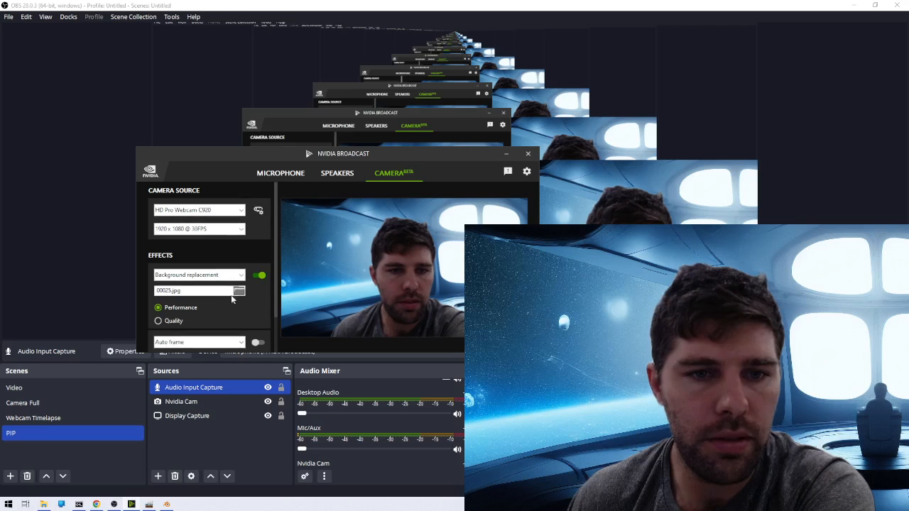
{"action": "left_click", "coordinate": [239, 277]}
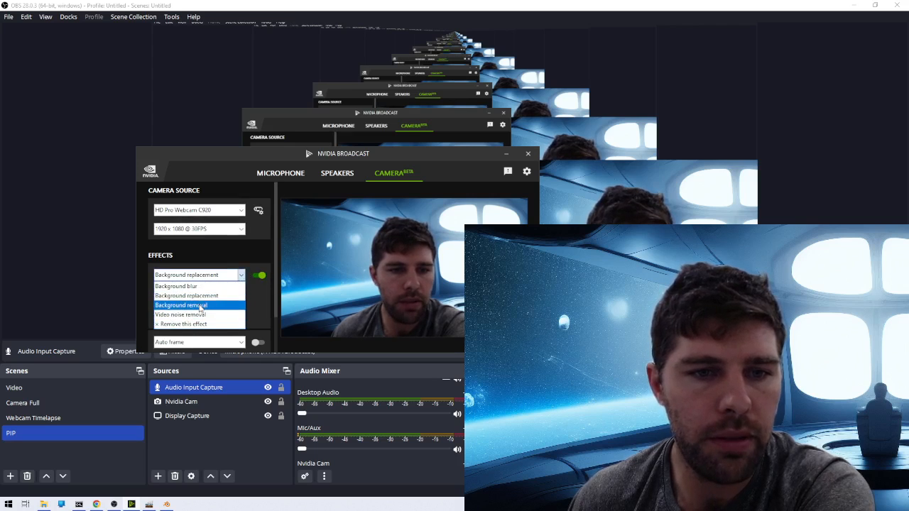
{"action": "left_click", "coordinate": [200, 306]}
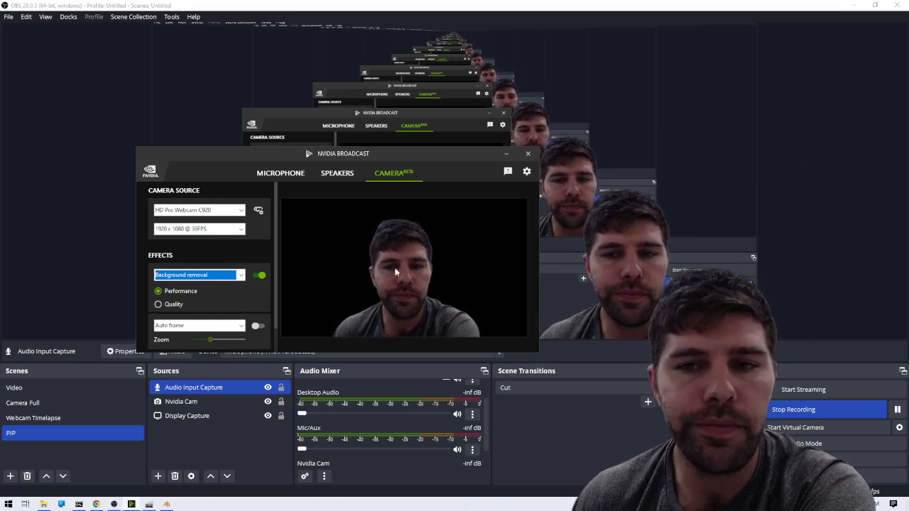
{"action": "left_click_drag", "start_coordinate": [474, 153], "coordinate": [445, 137]}
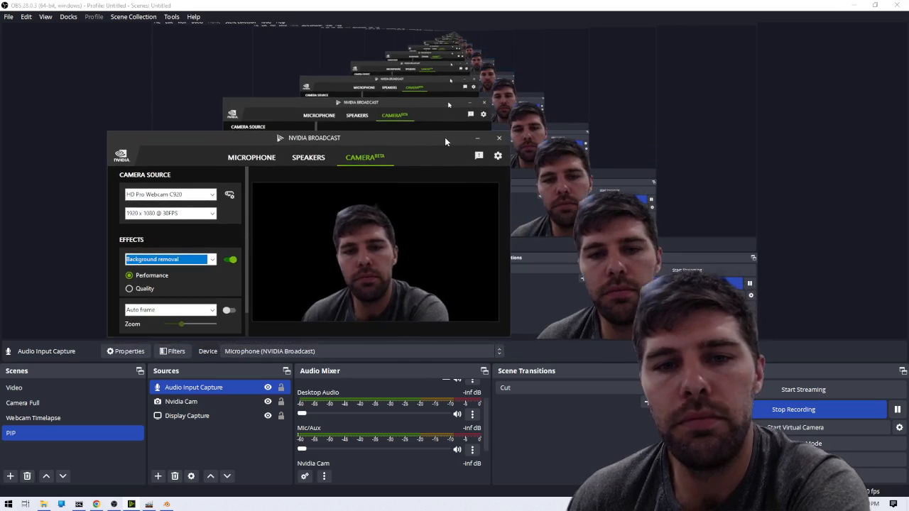